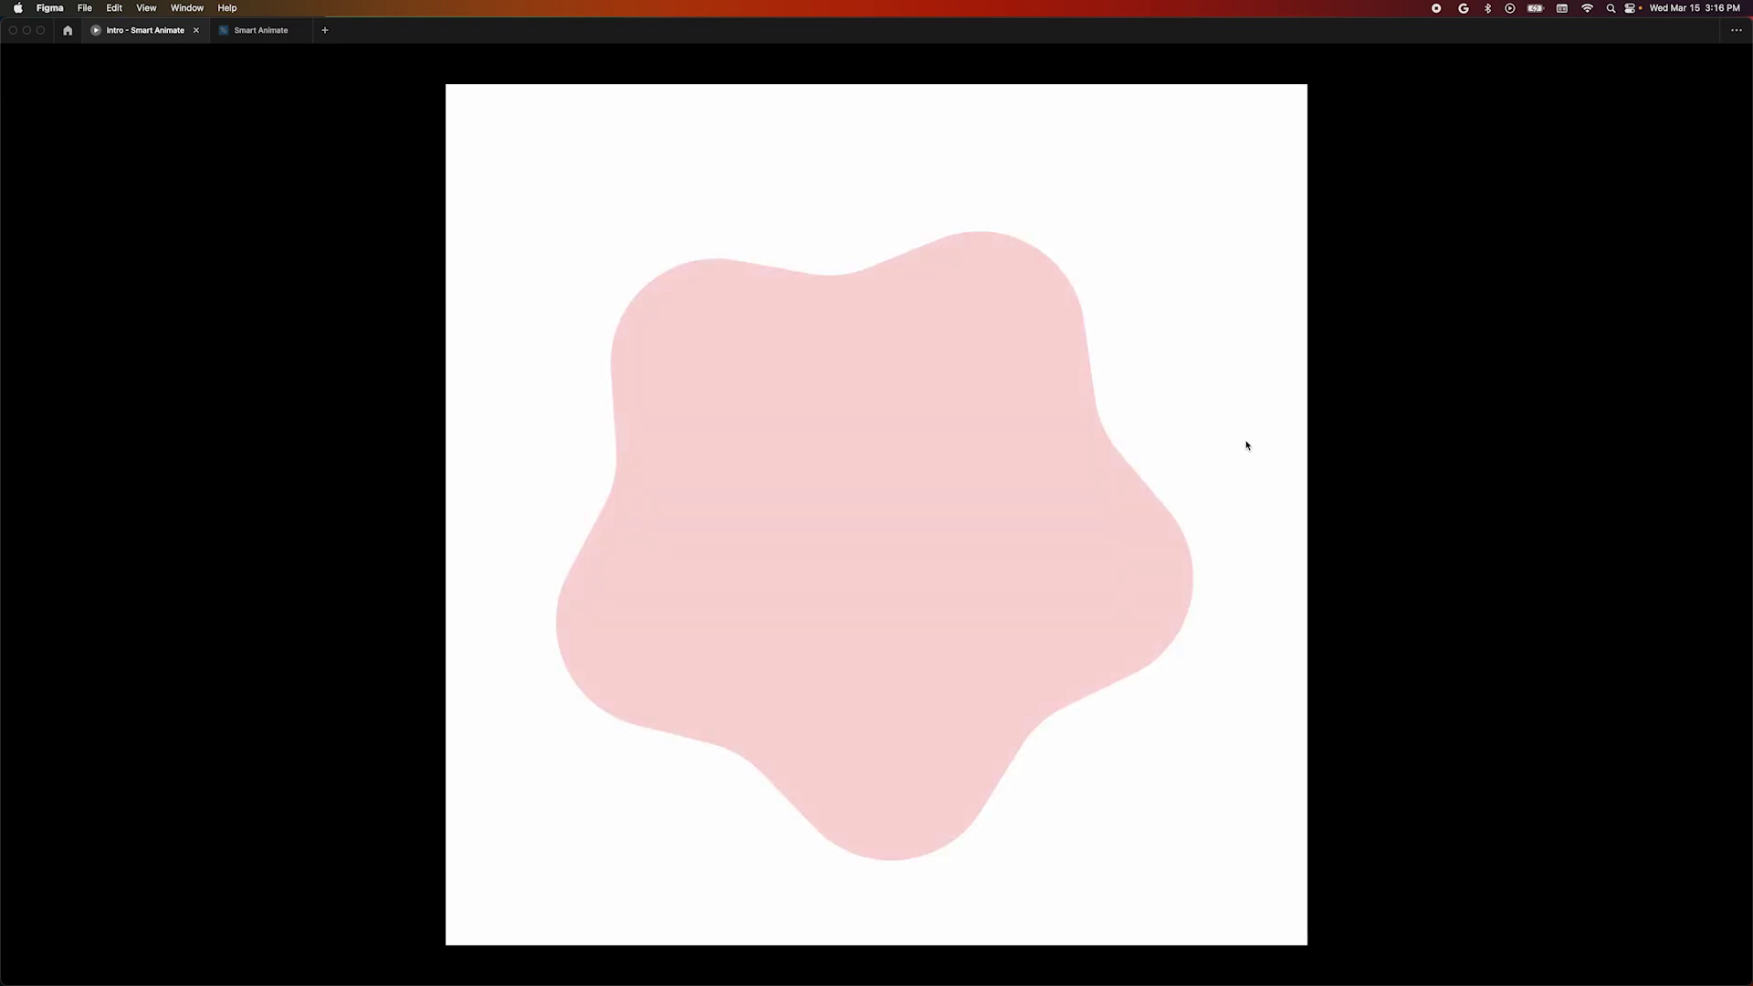
Return to the Smart Animate editor tab showing frame 1's teal star
key(ctrl+Tab)
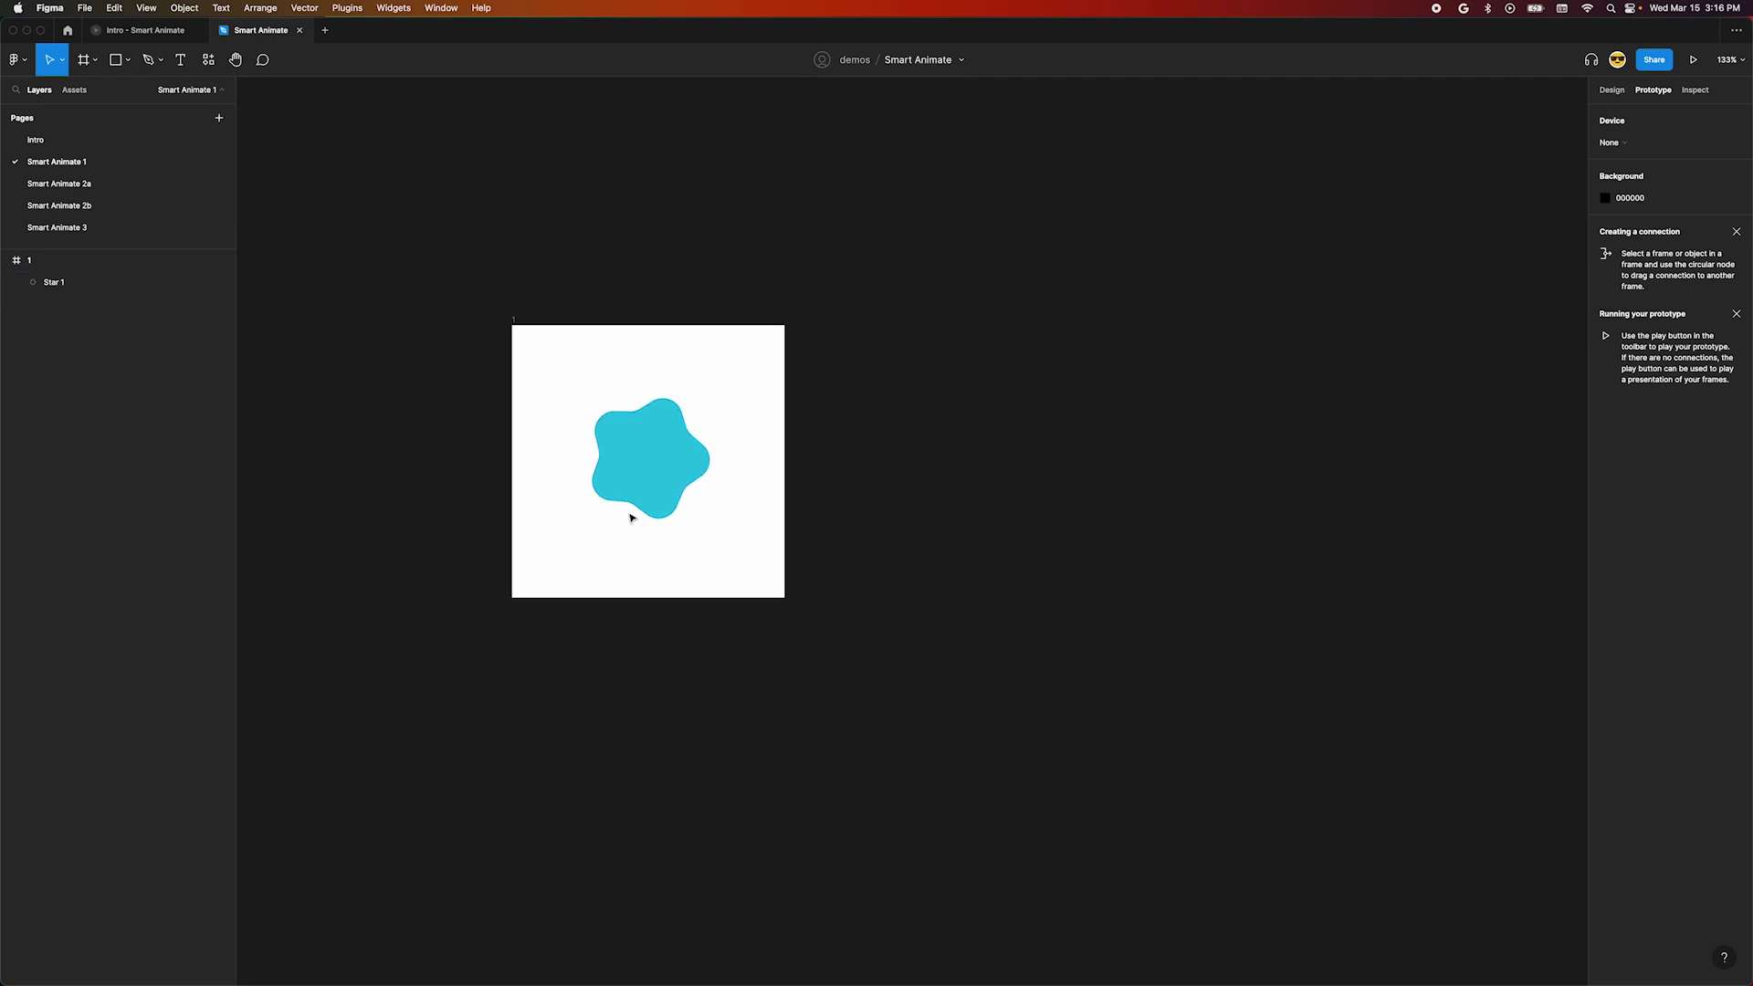
Duplicate frame 1 as frame 2 and enlarge its star to about 196×181
click(514, 322)
key(super+d)
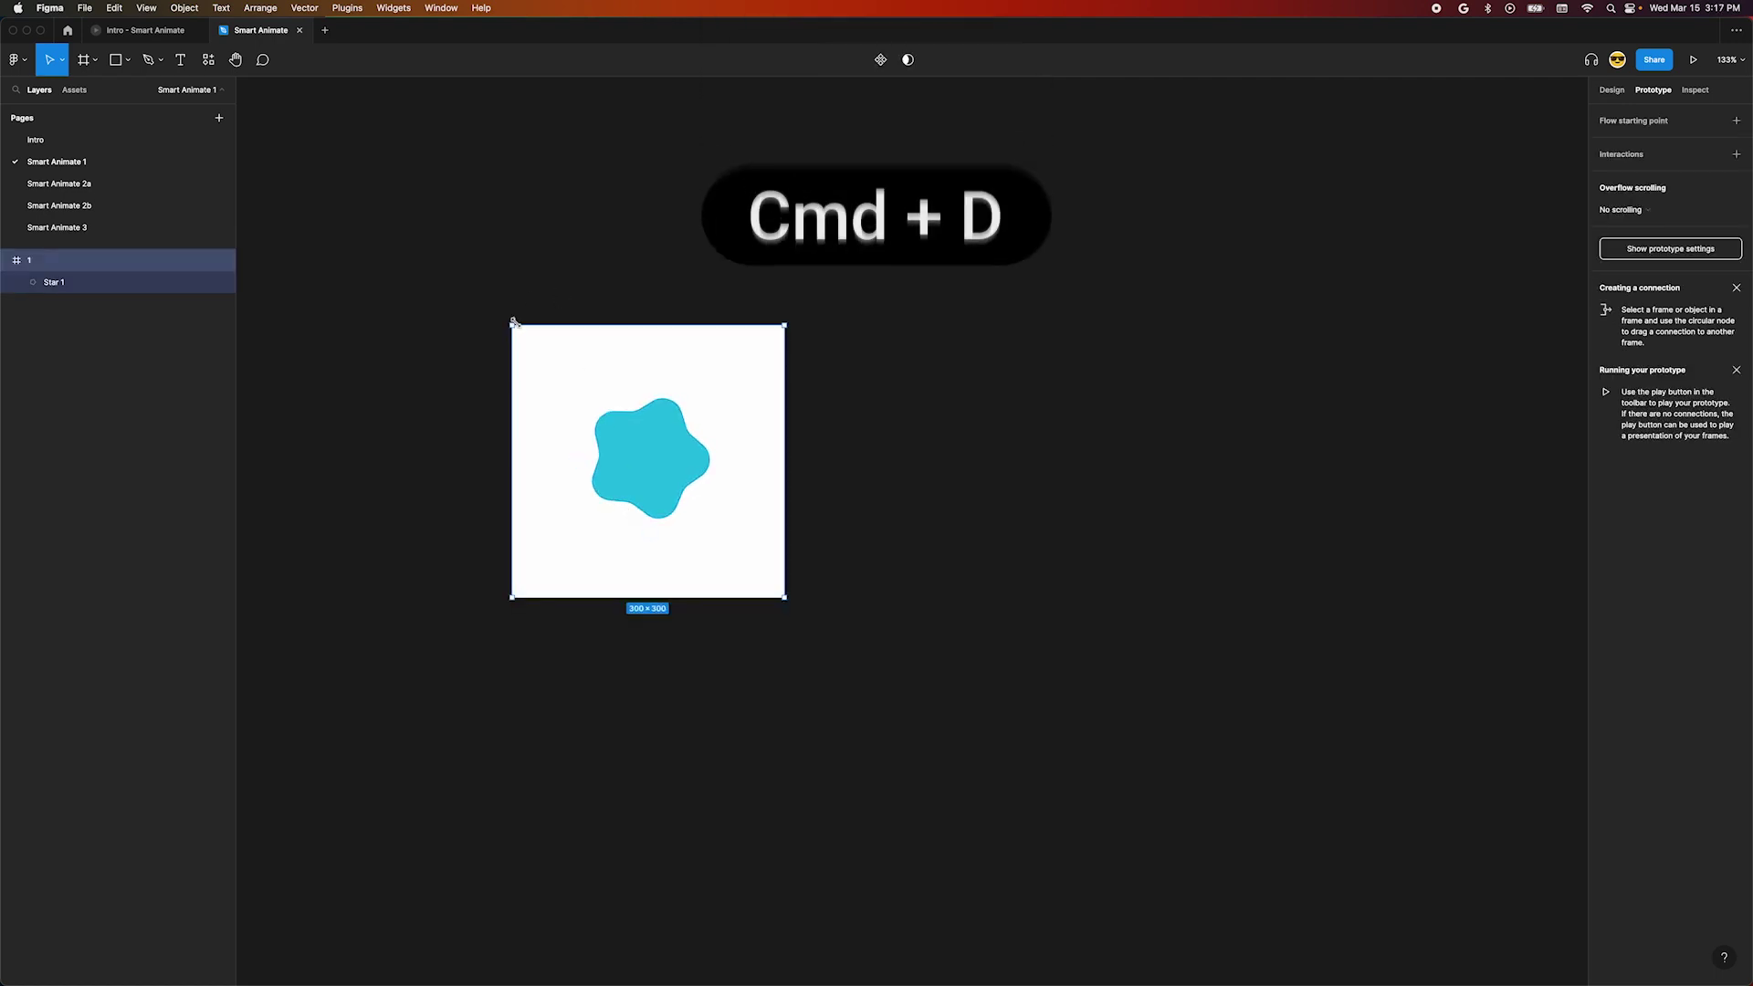
key(super+d)
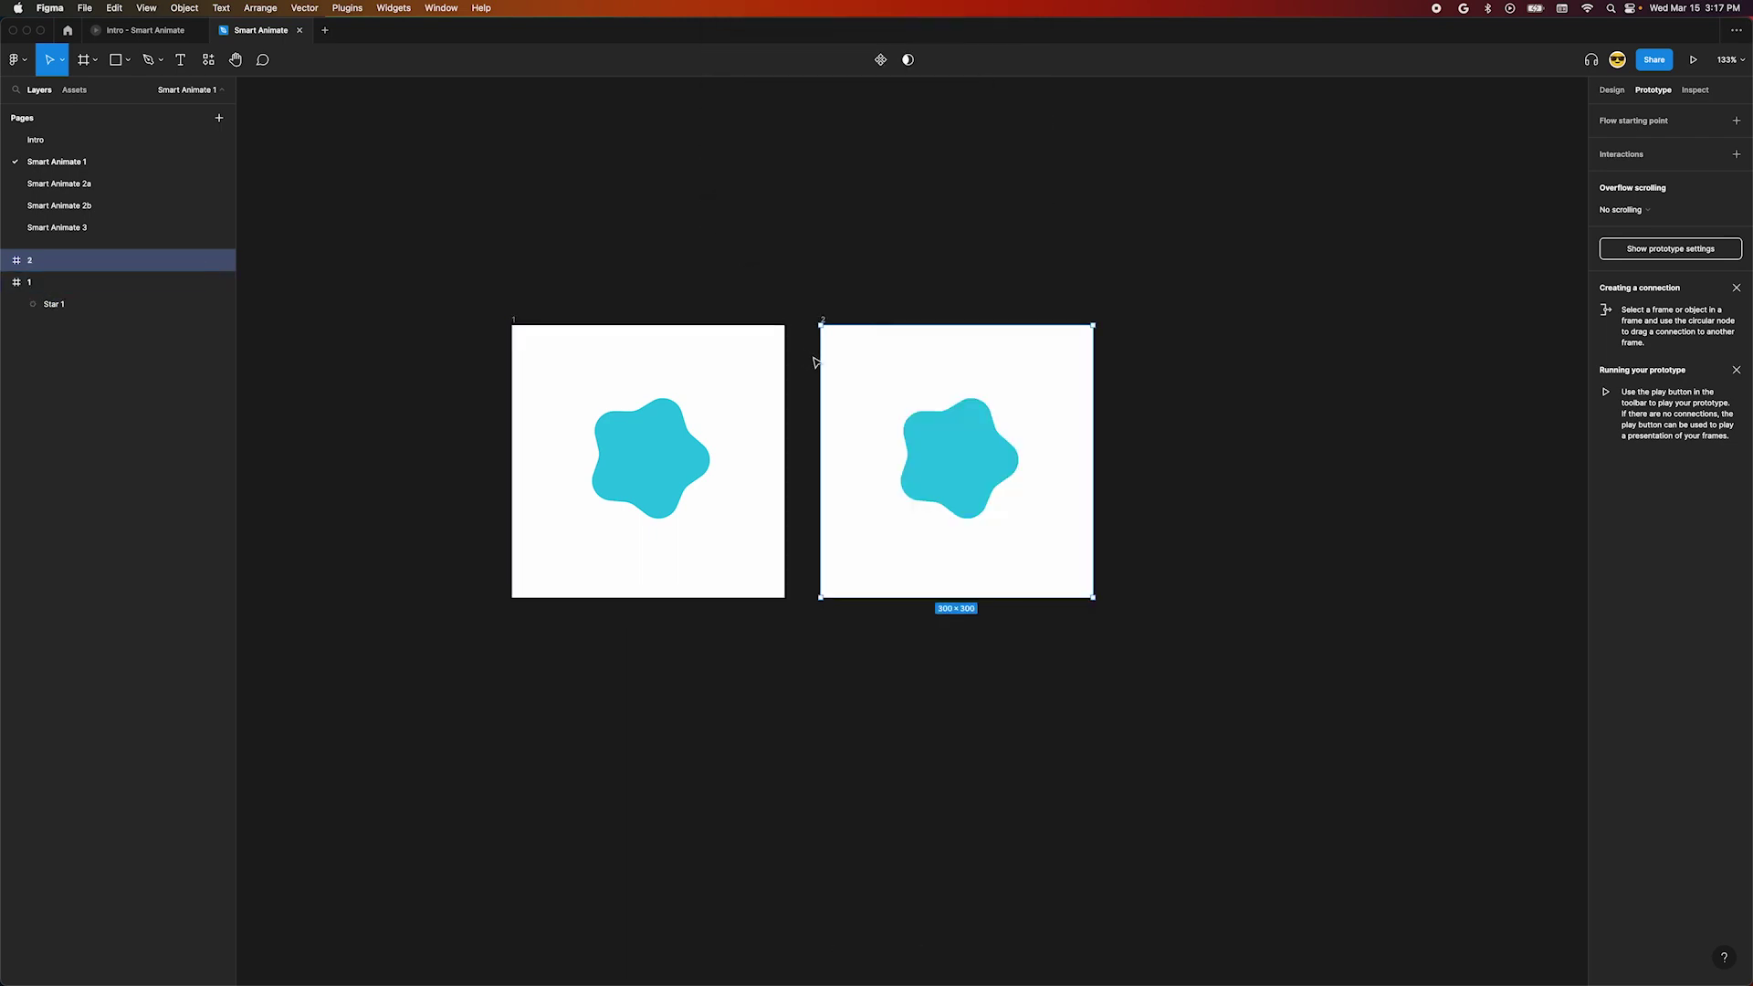
click(952, 468)
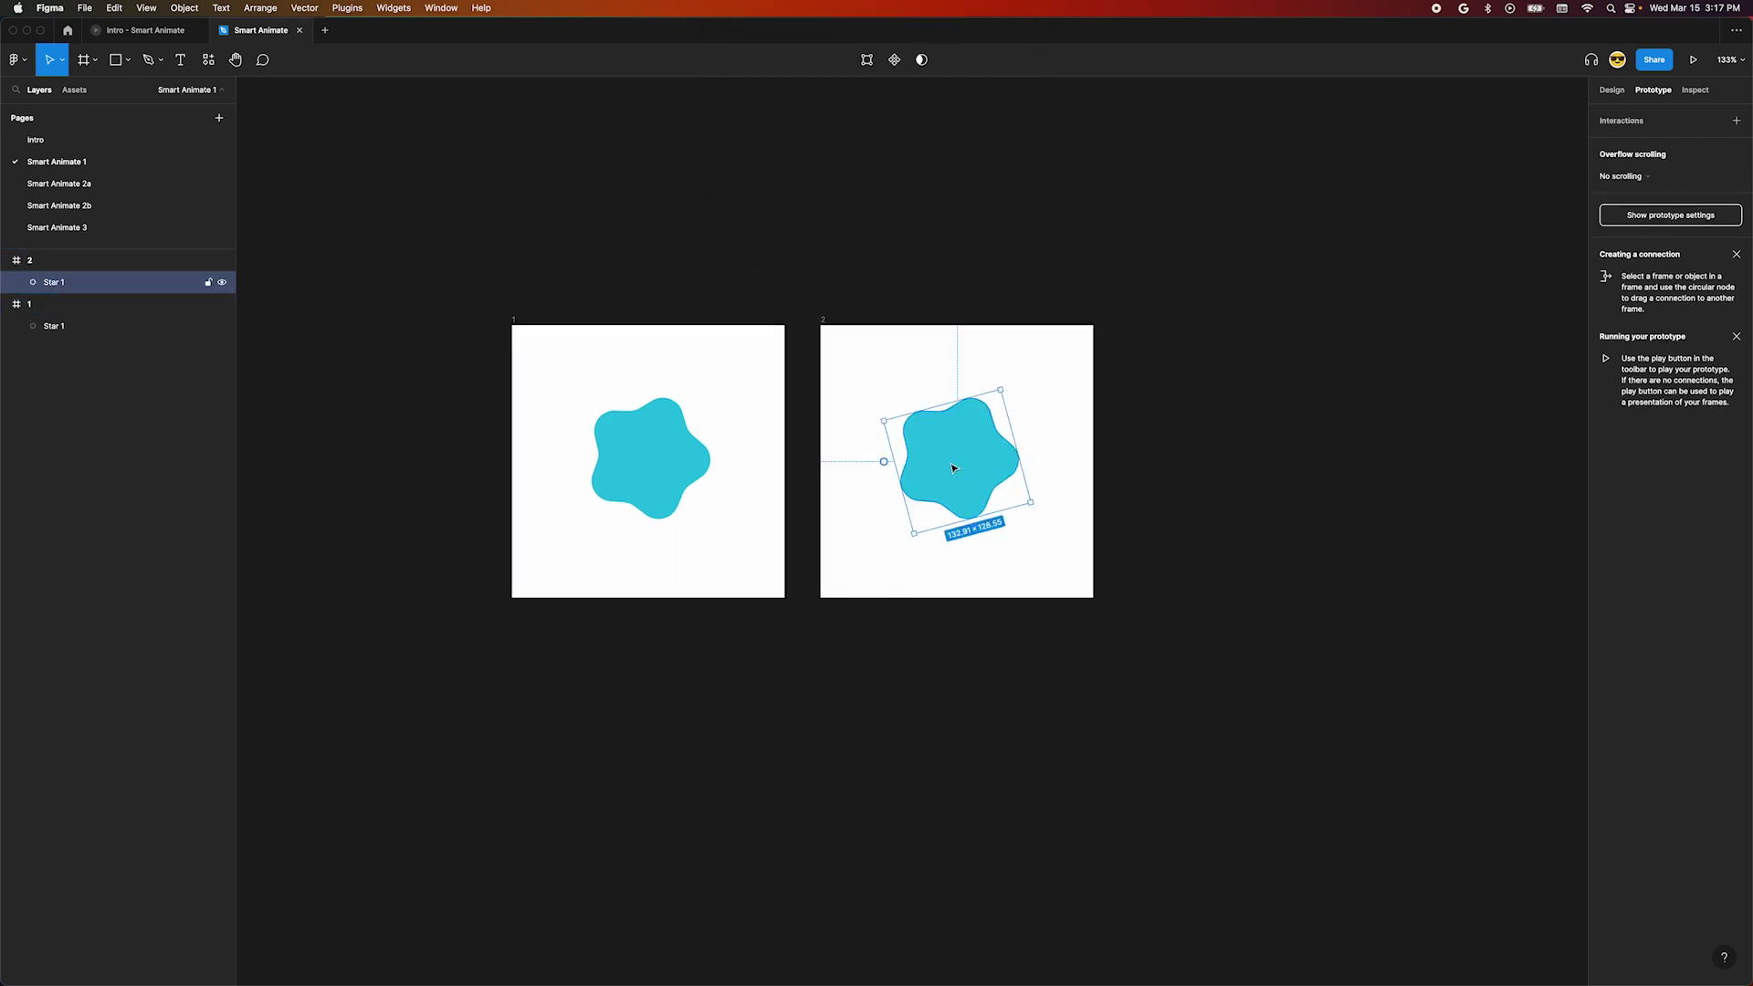
drag(994, 430, 914, 565)
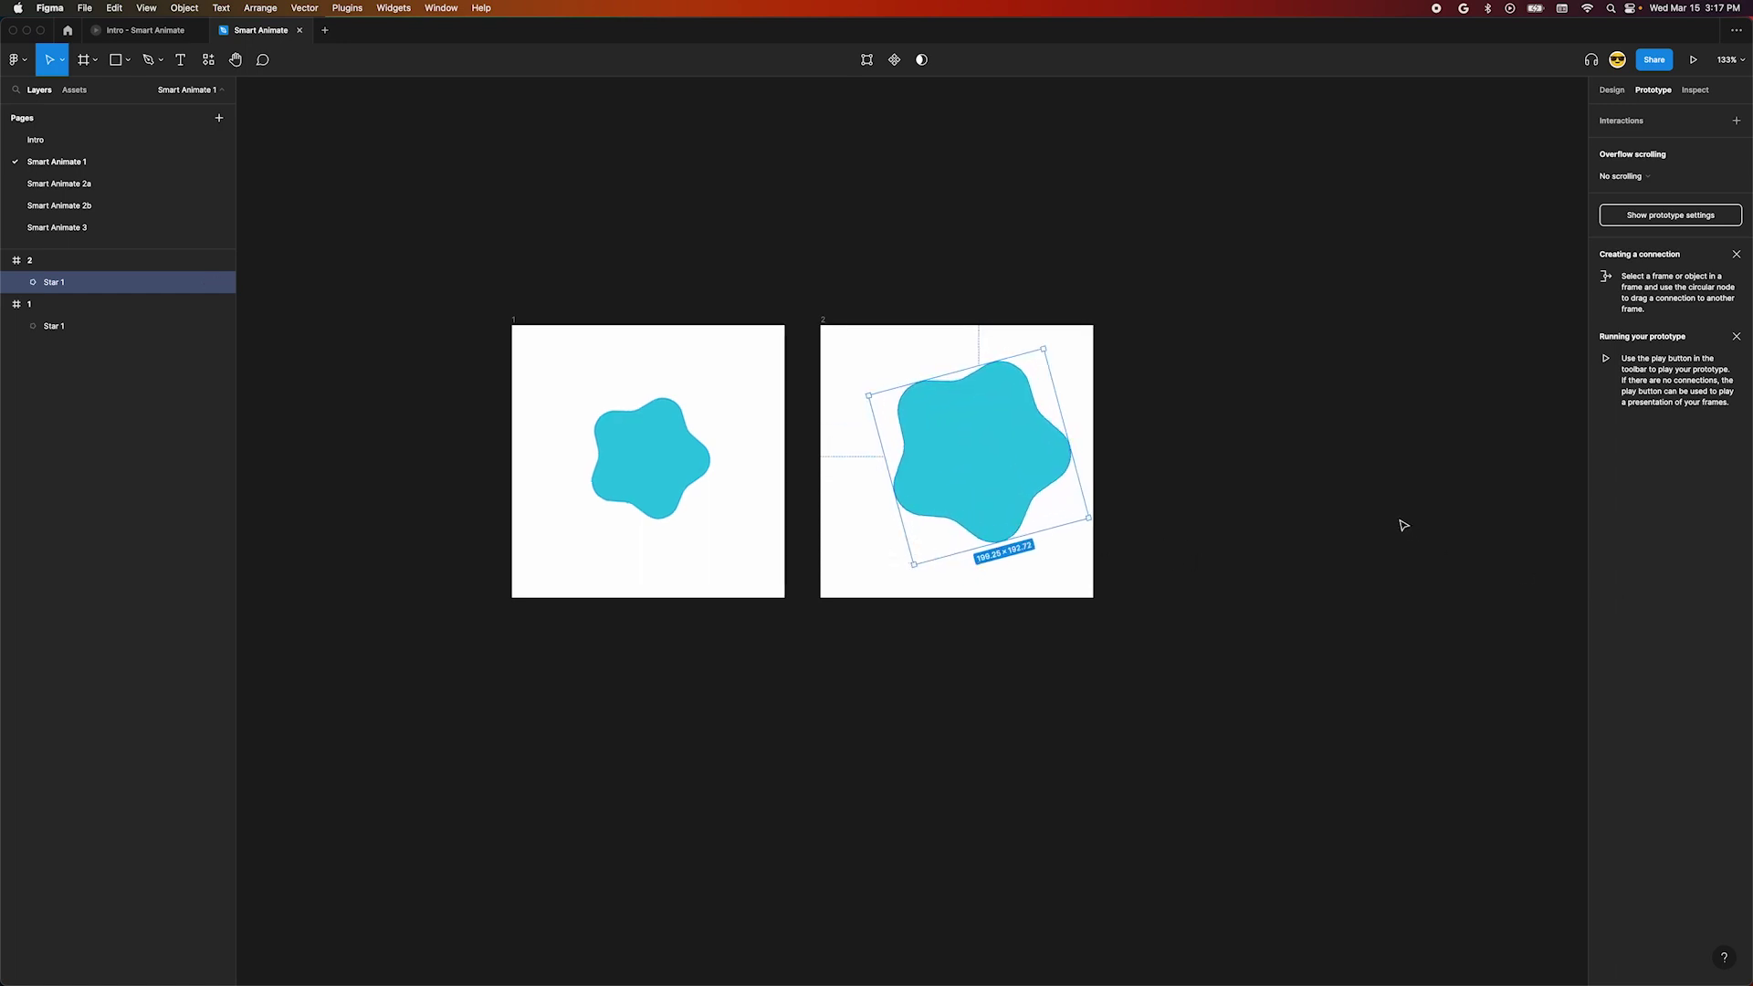
click(1444, 304)
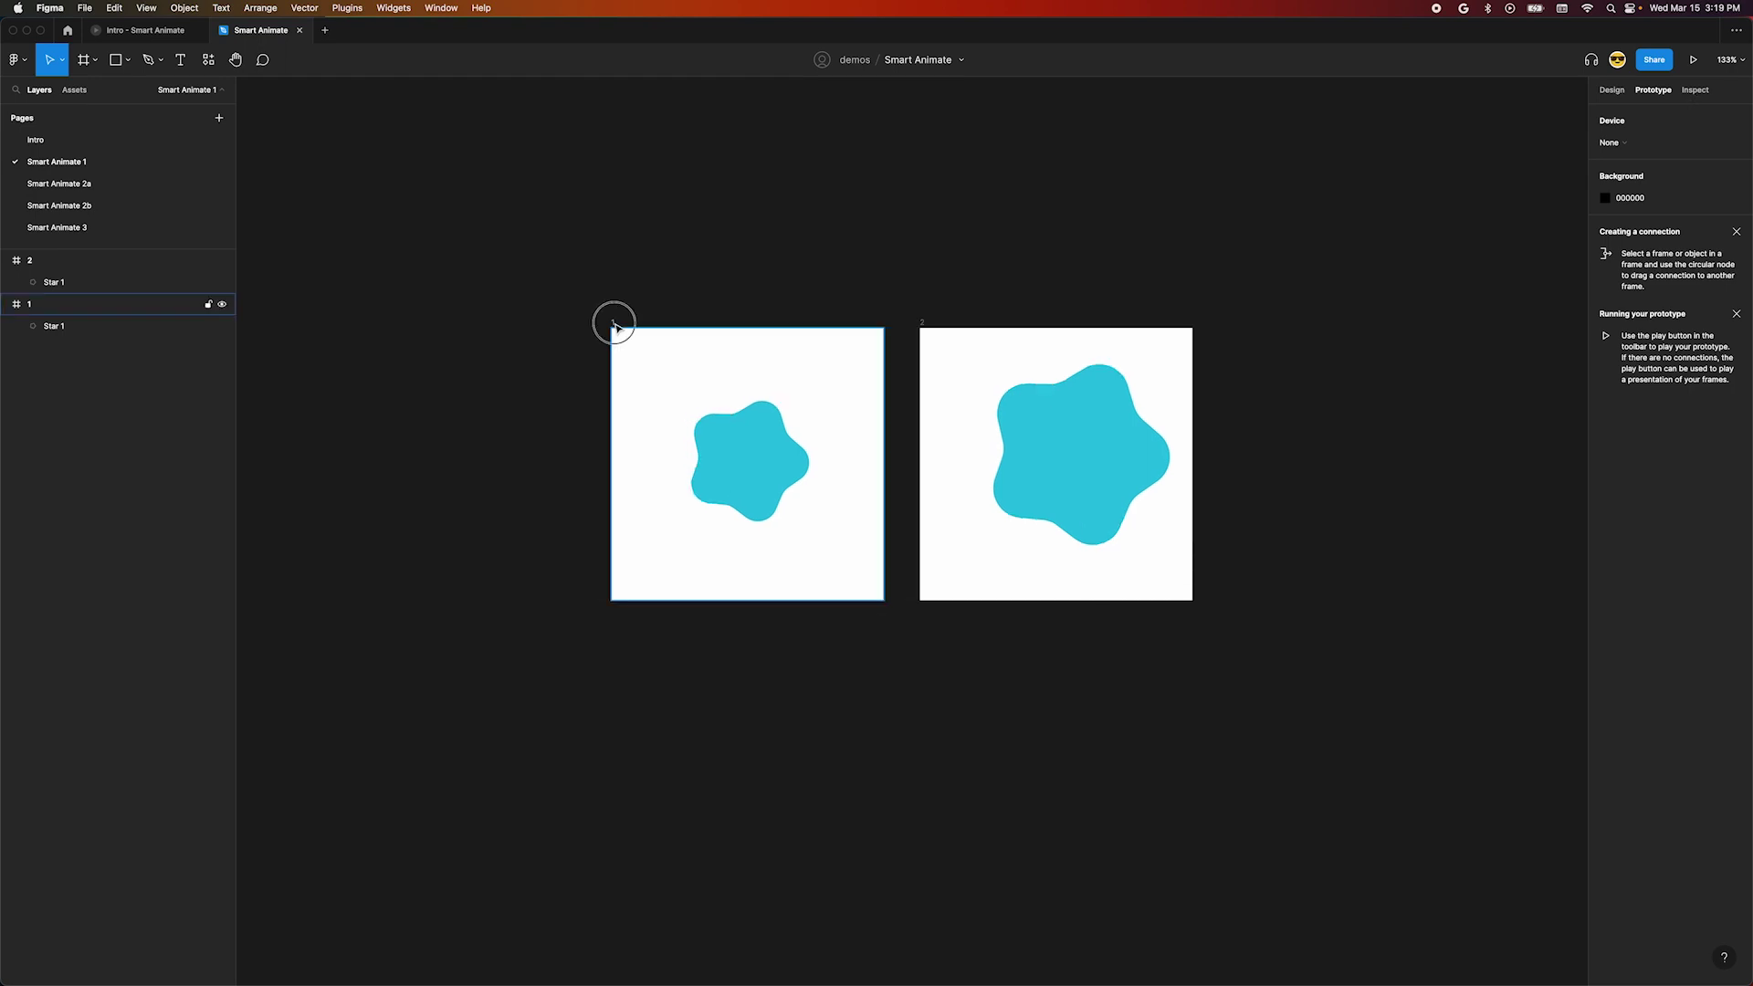
Link frame 1 to frame 2 on click with Smart animate, Ease in and out back, 300ms
click(613, 323)
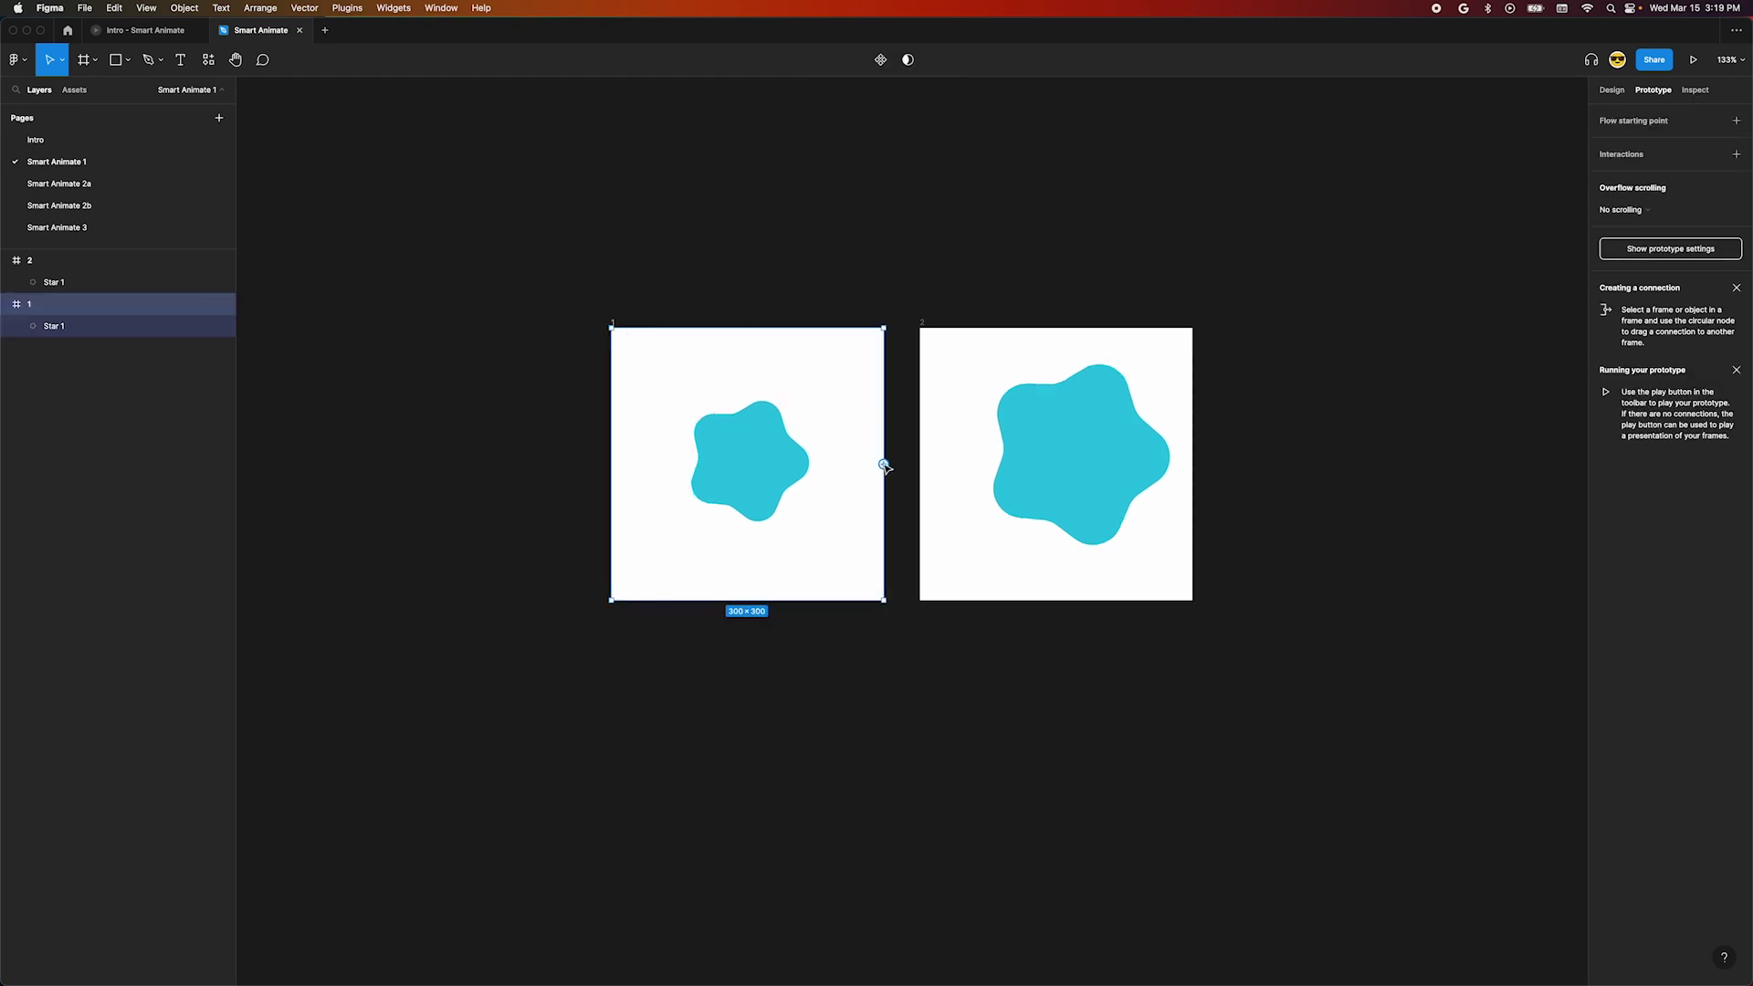
drag(884, 466, 932, 454)
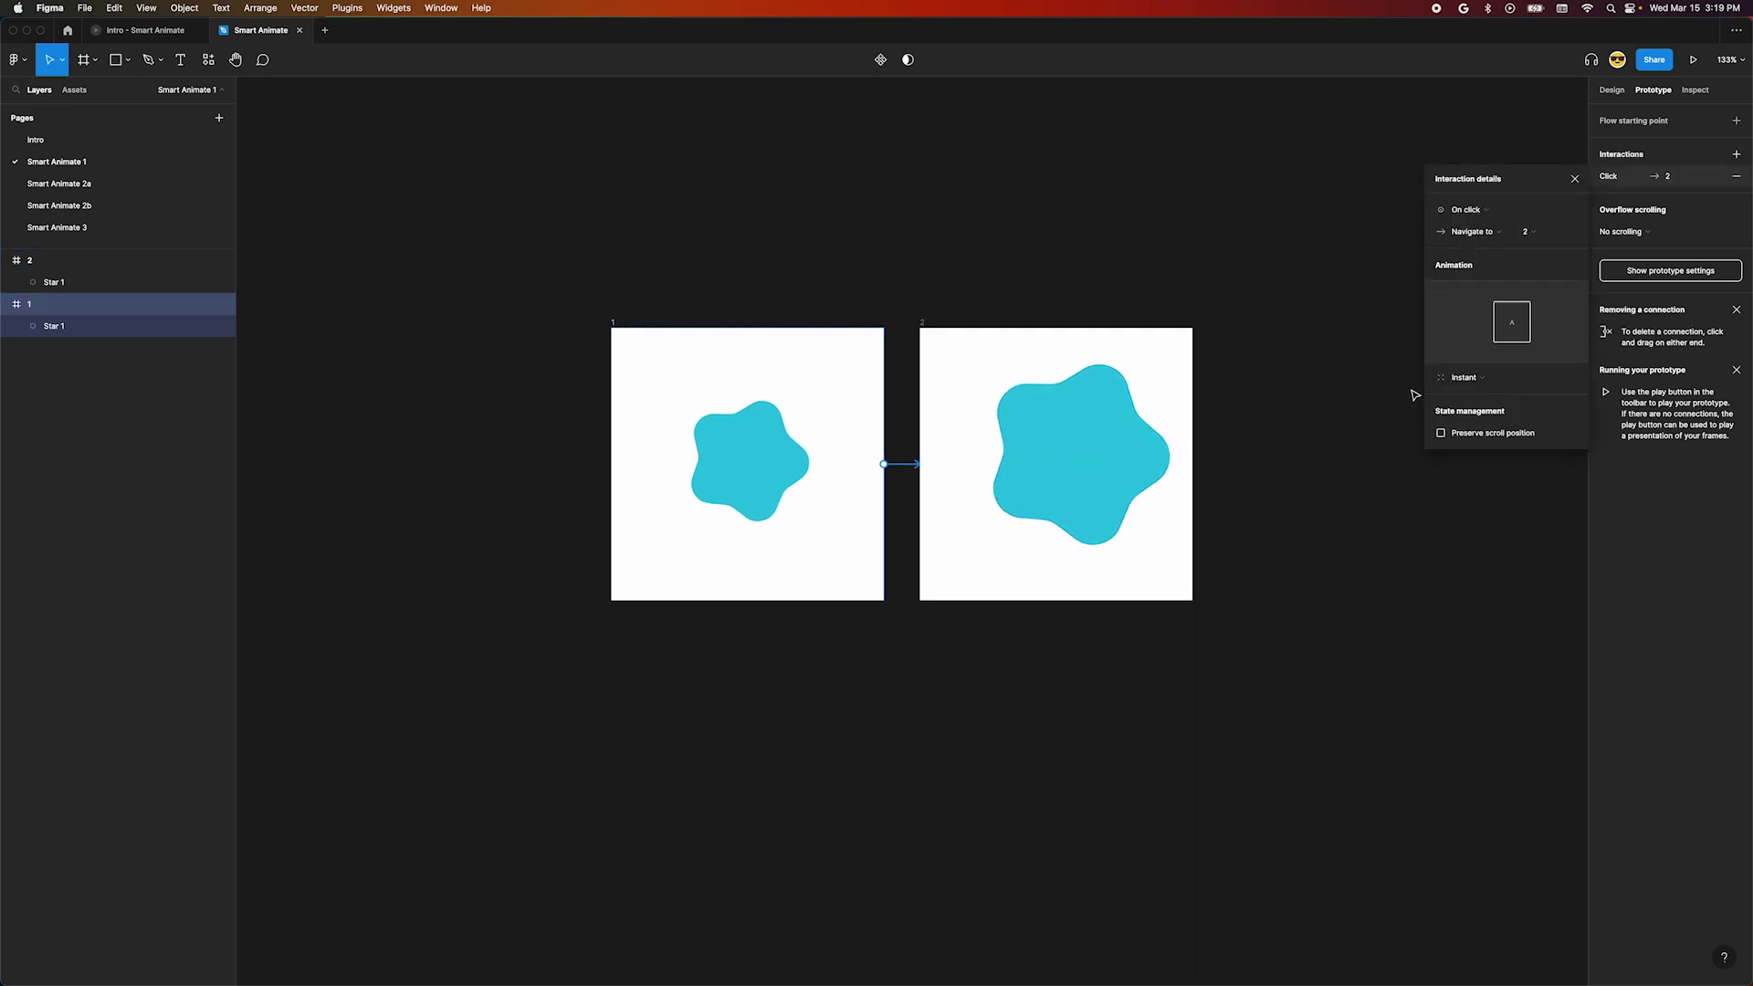
click(1463, 377)
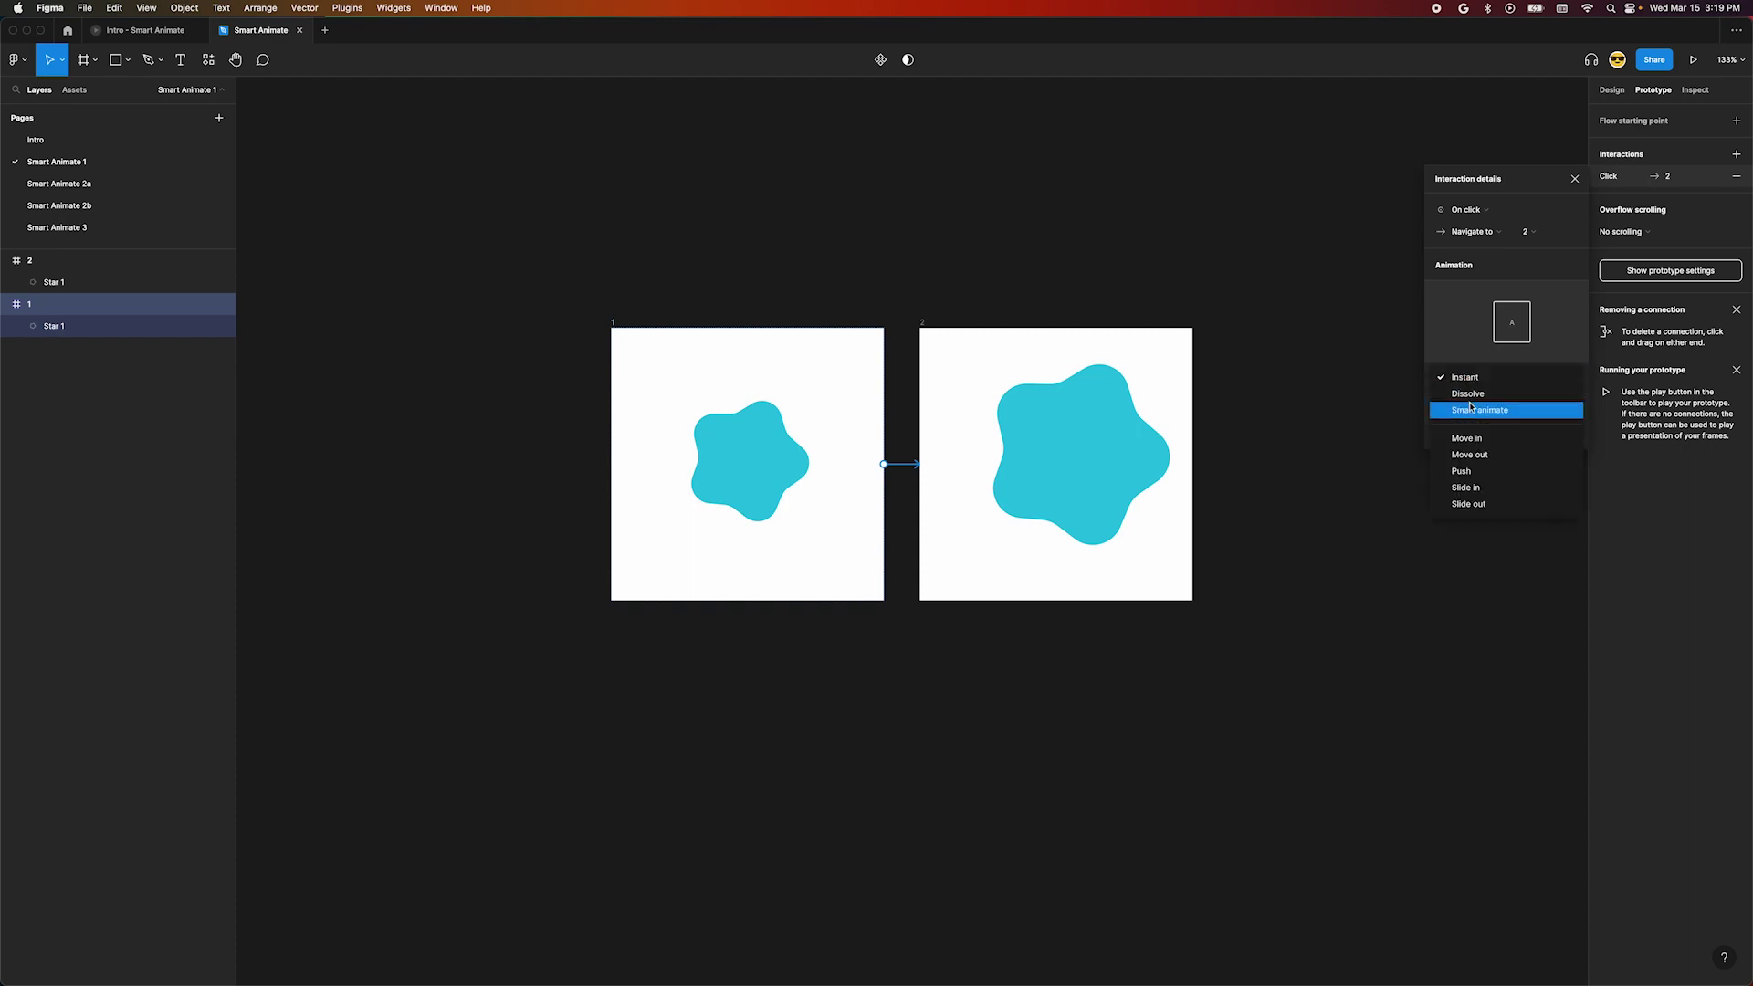
click(1471, 408)
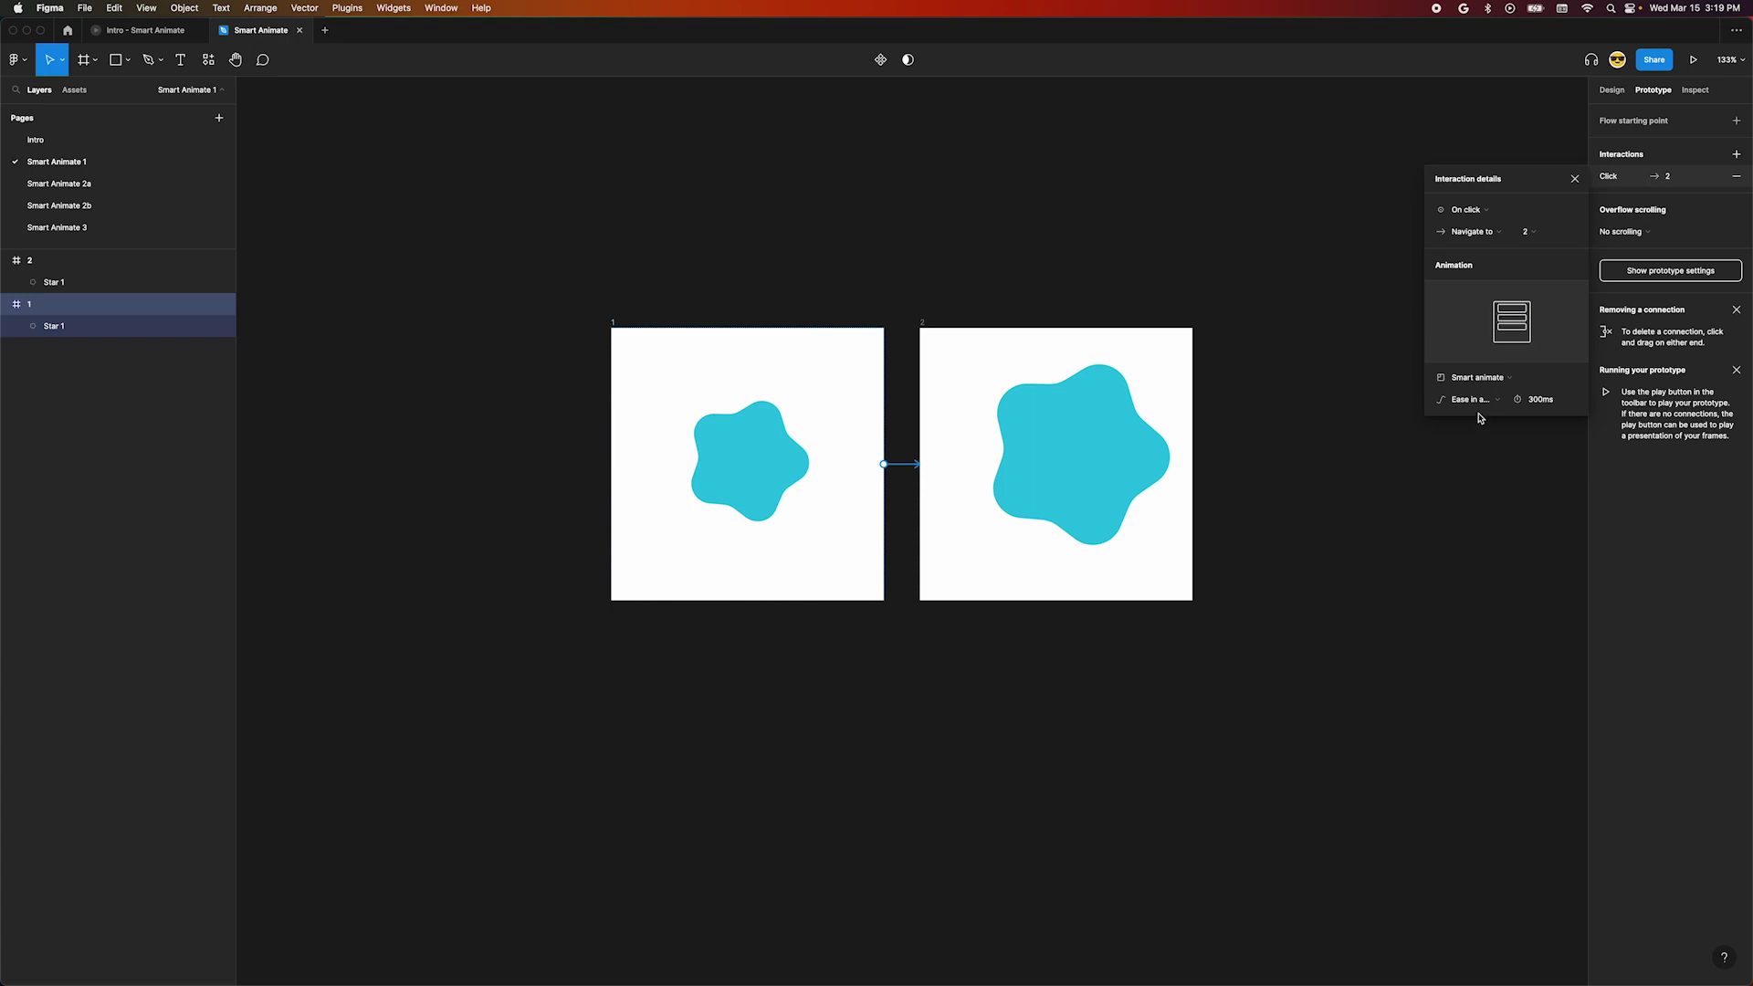
click(1470, 401)
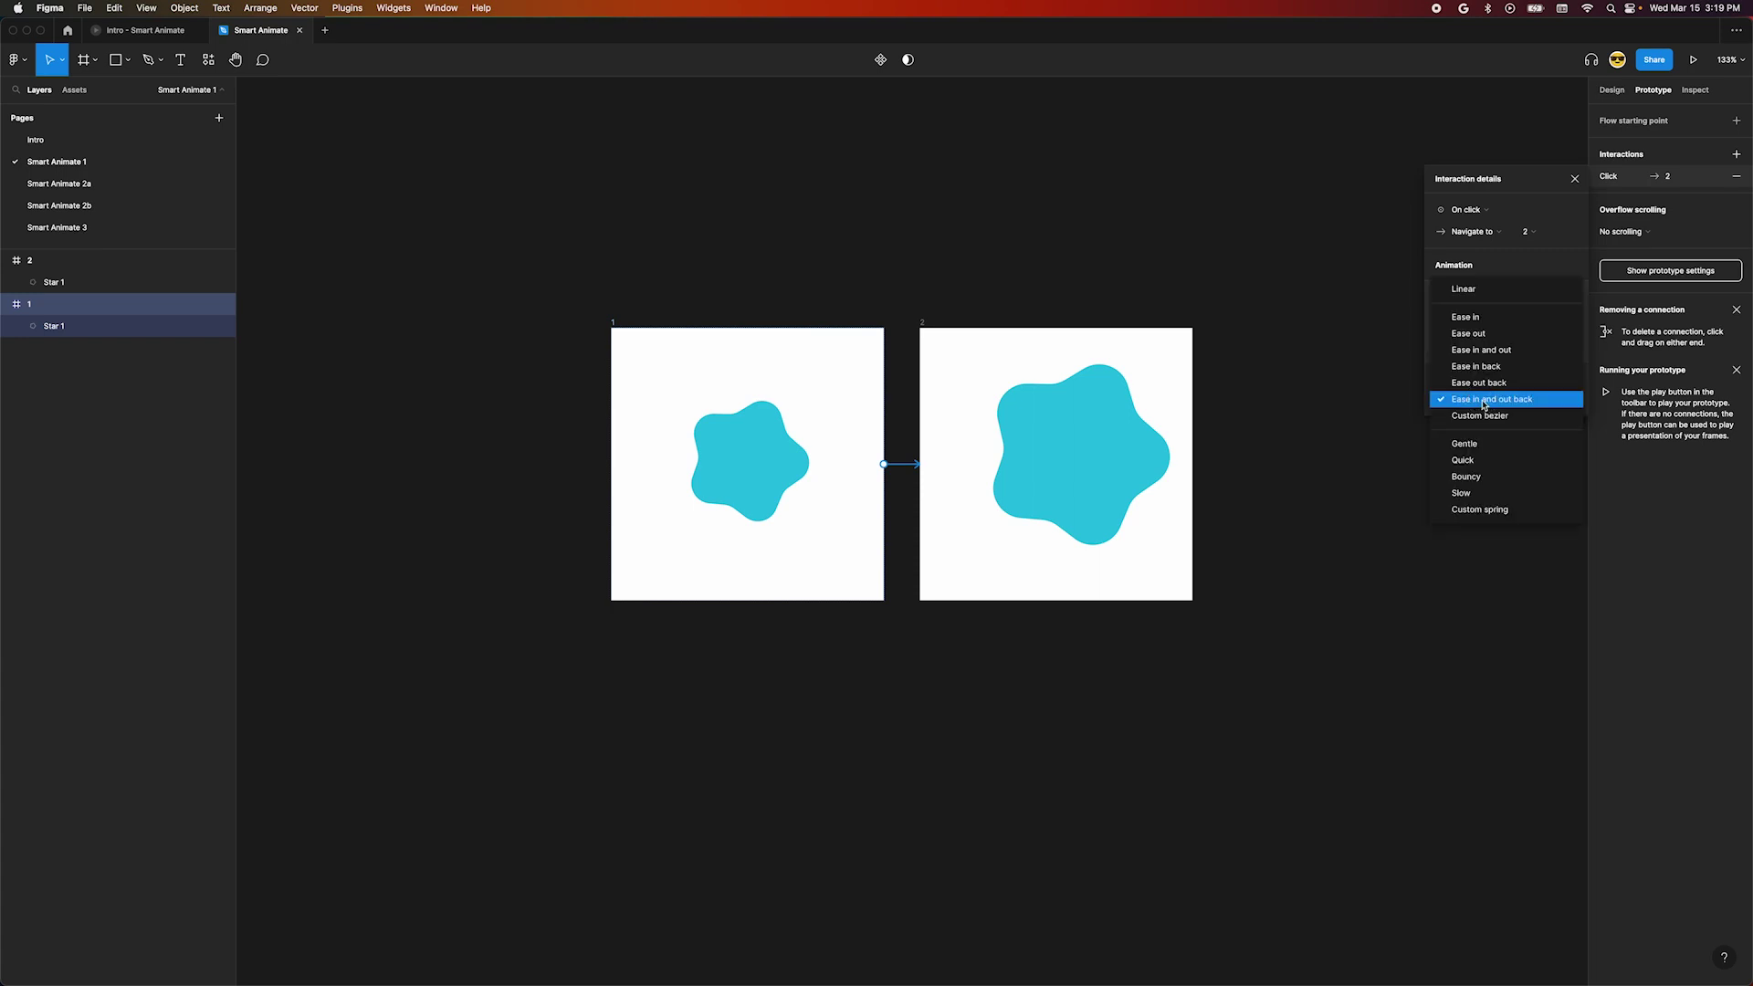
click(1485, 401)
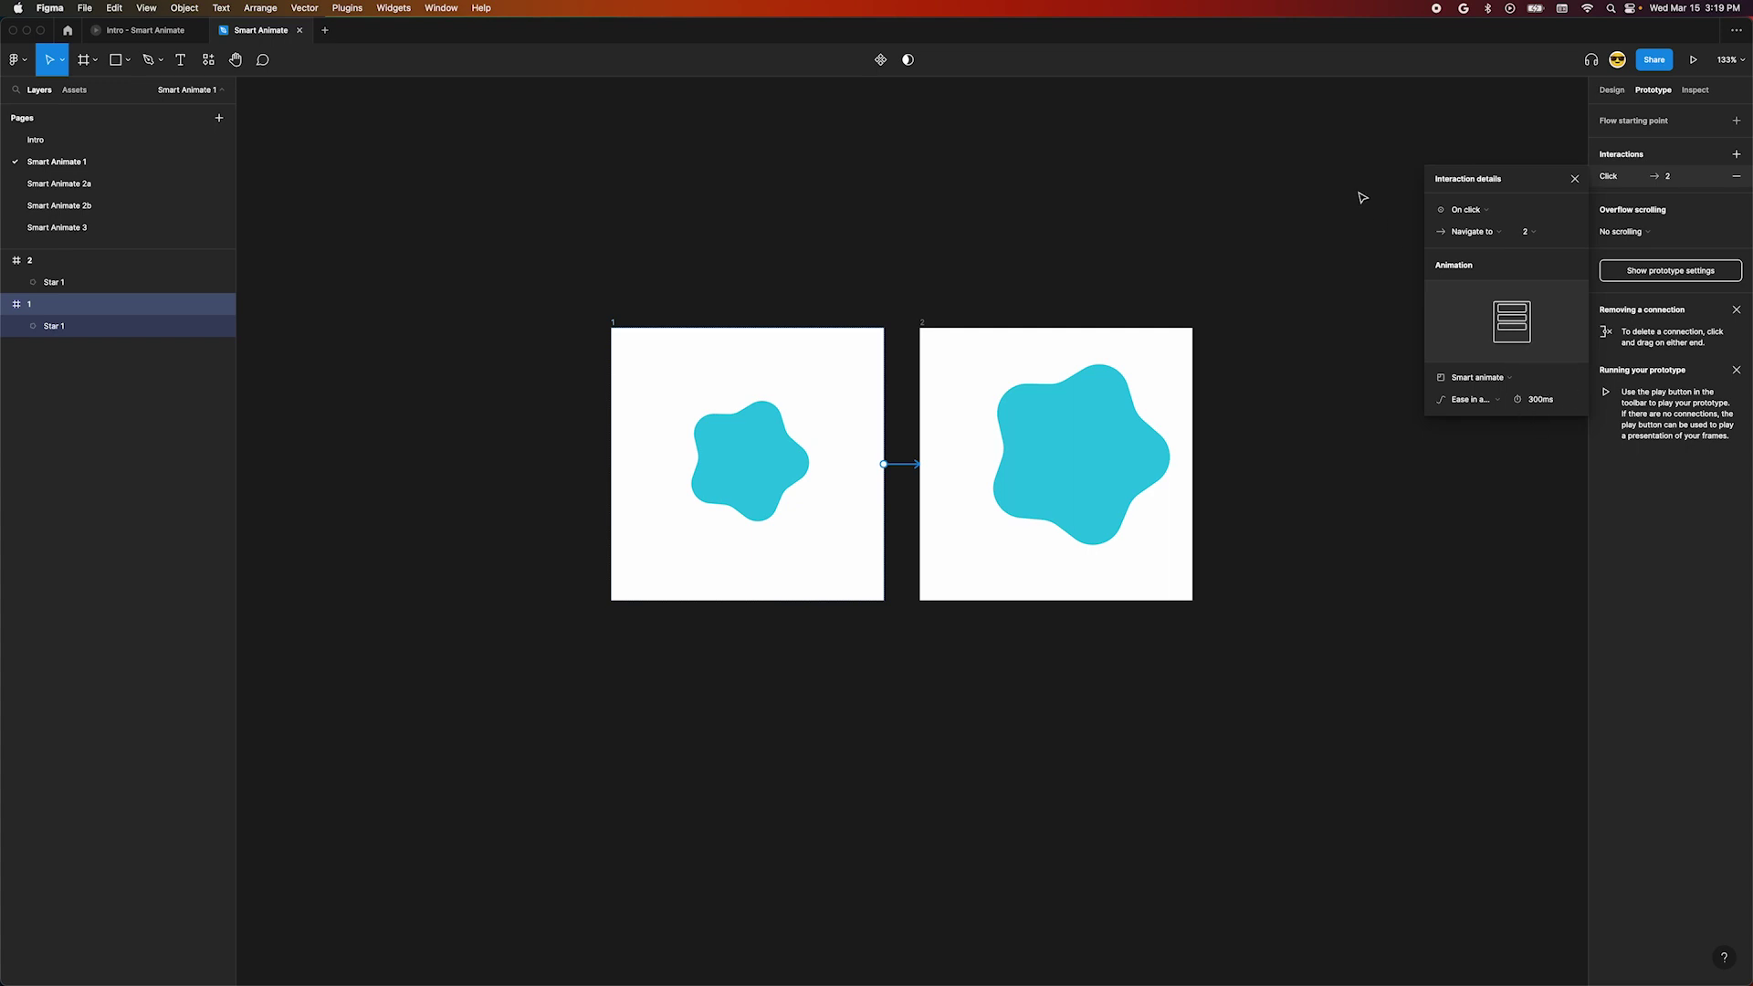
click(1692, 61)
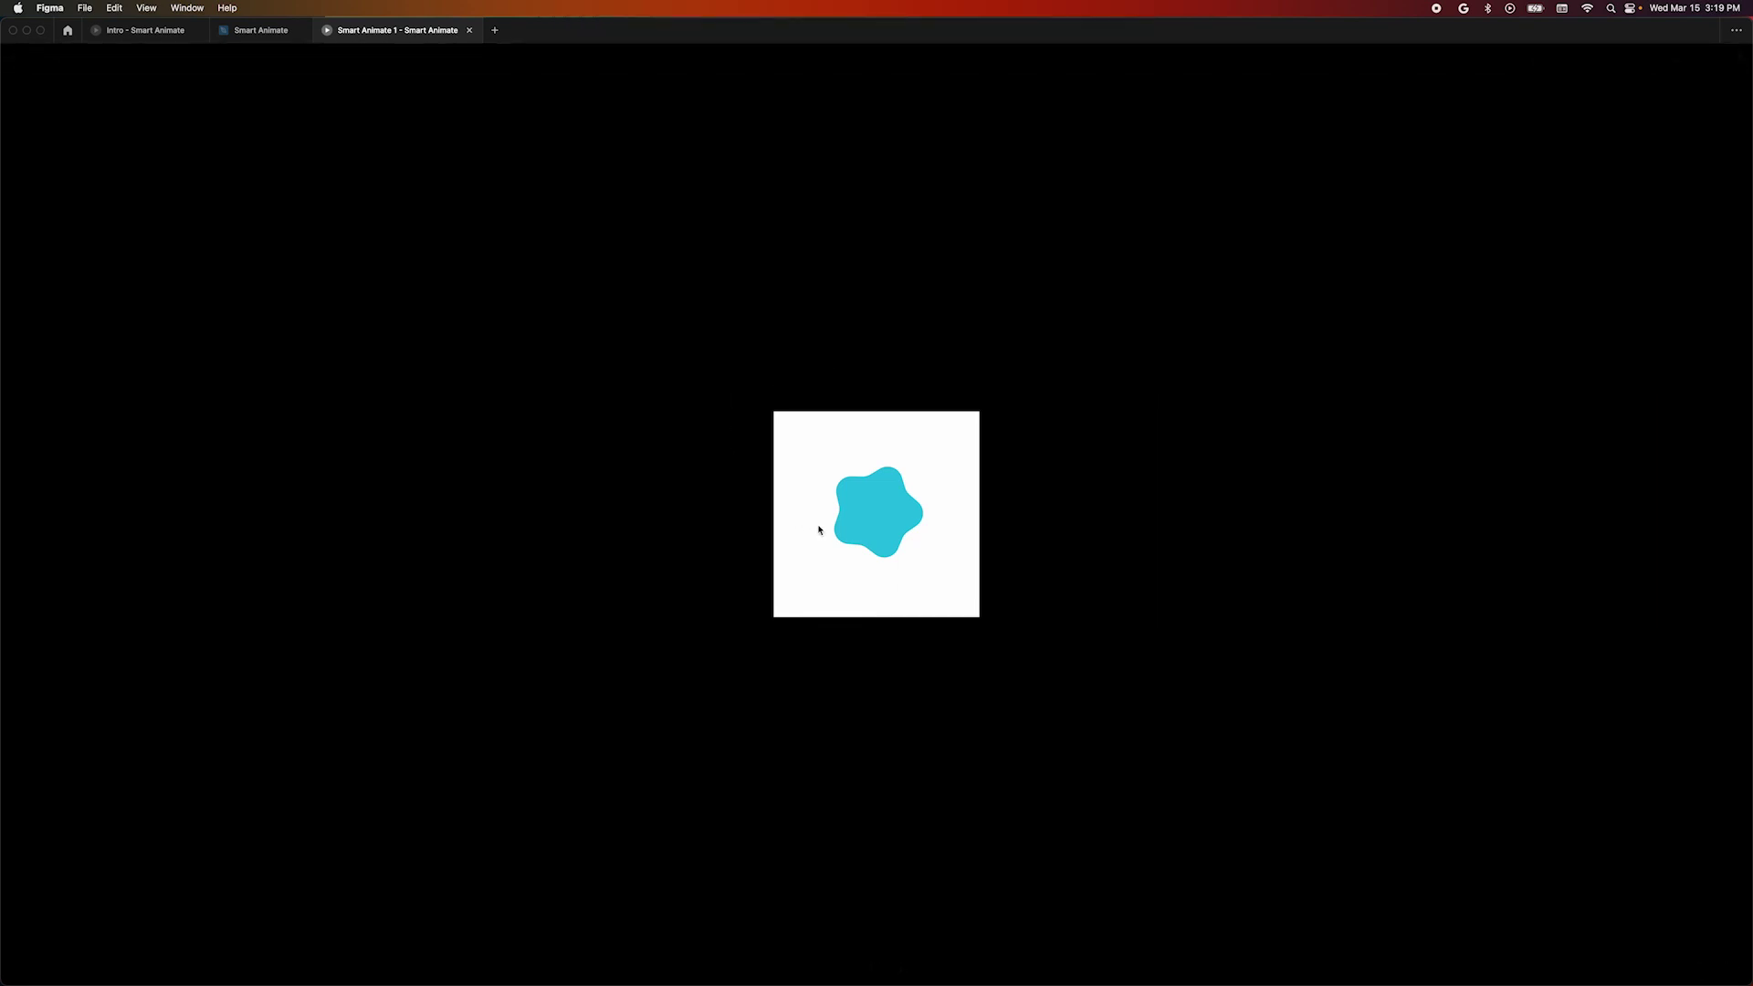
click(935, 528)
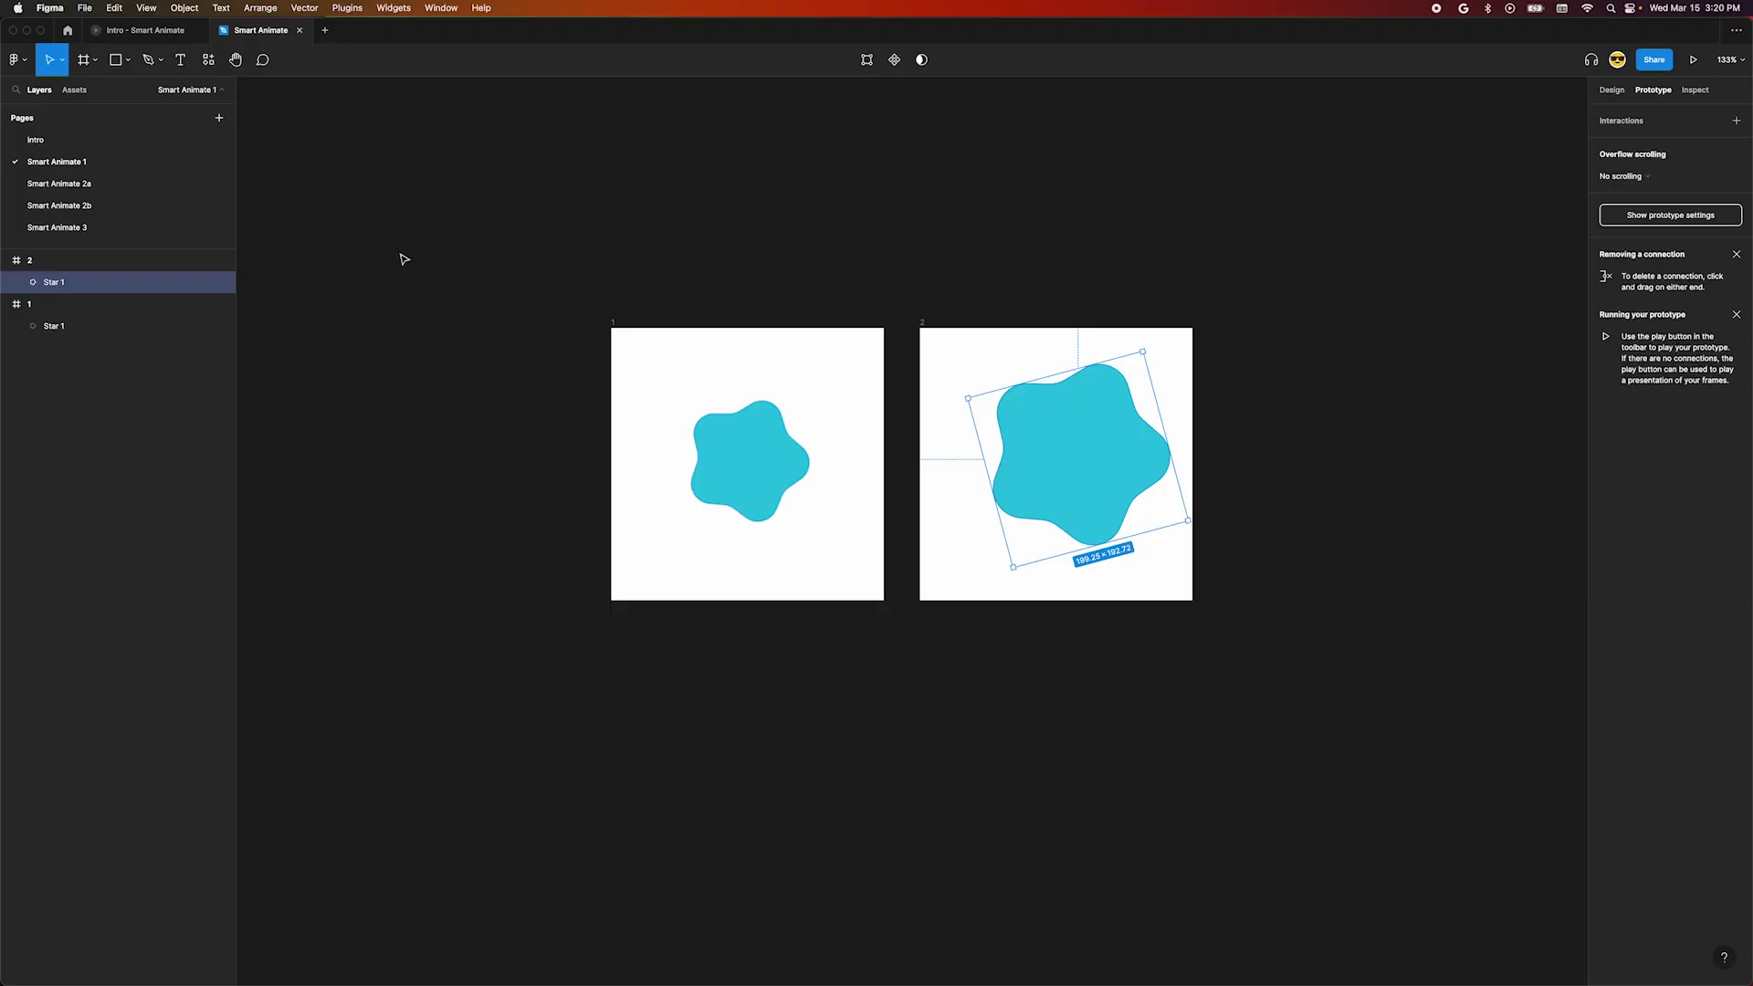
Confirm frame 2's star layer name and preview the star's grow-and-rotate transition
double_click(51, 283)
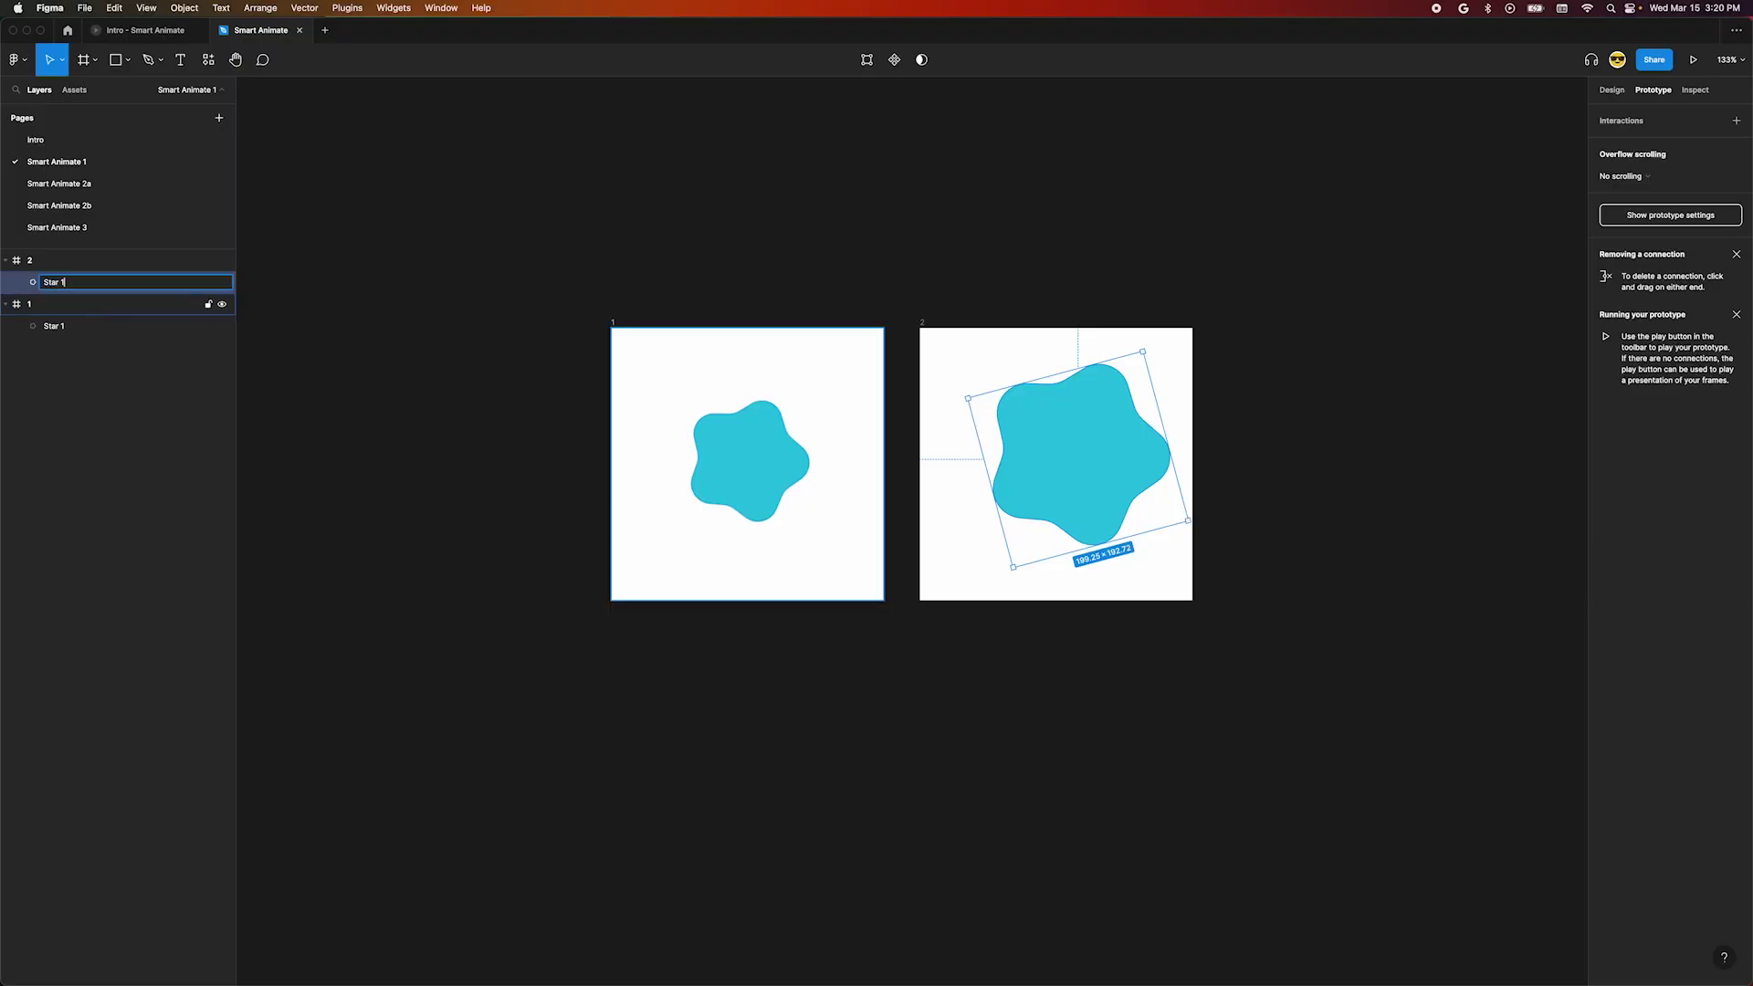
key(Return)
click(1693, 59)
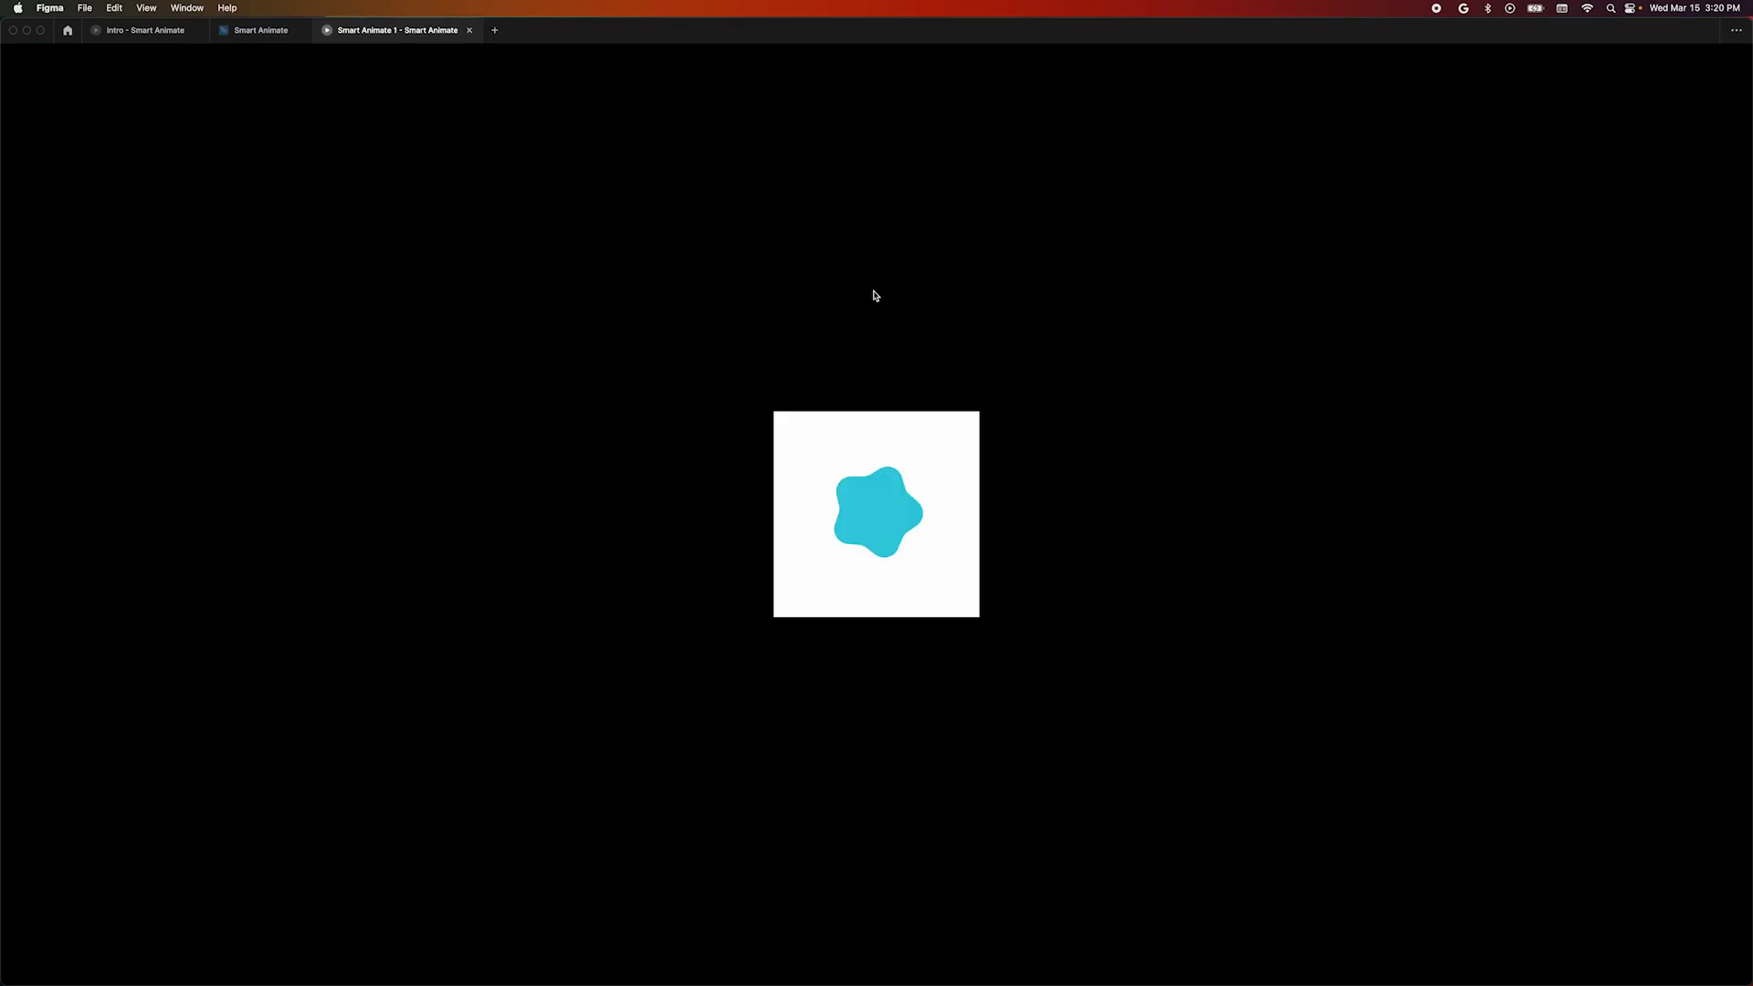
click(862, 528)
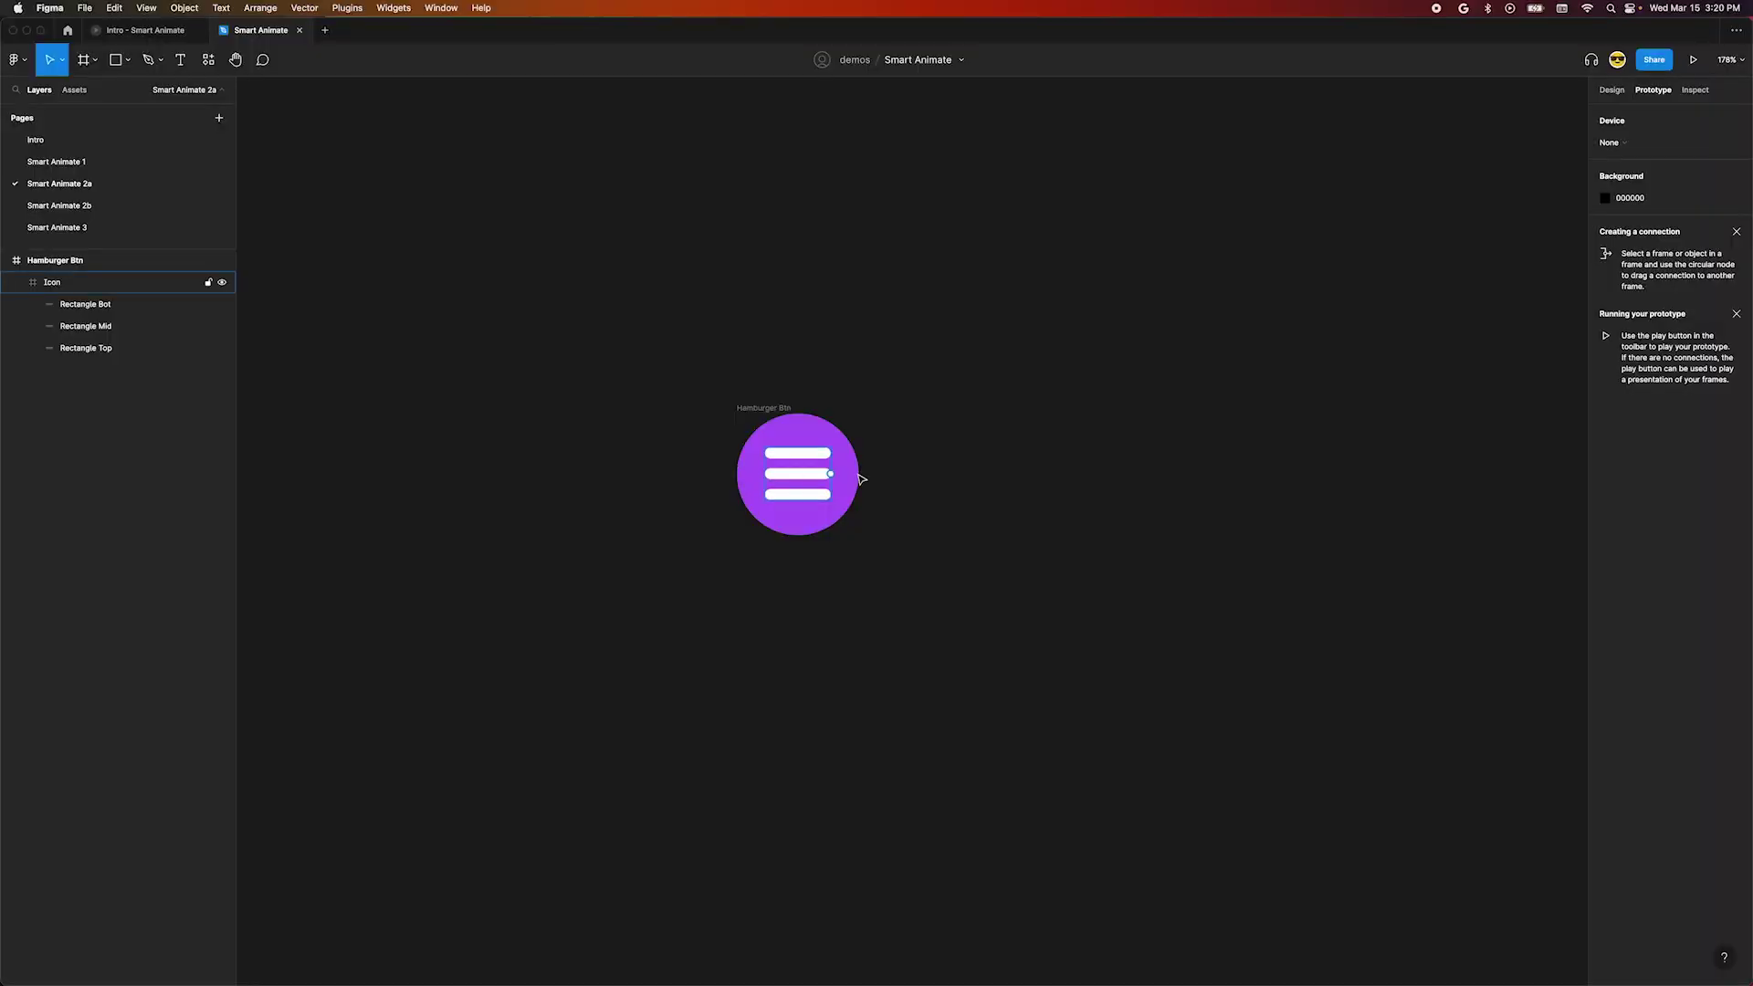
Copy Hamburger Btn to its right and link the original to it with Smart animate
click(766, 408)
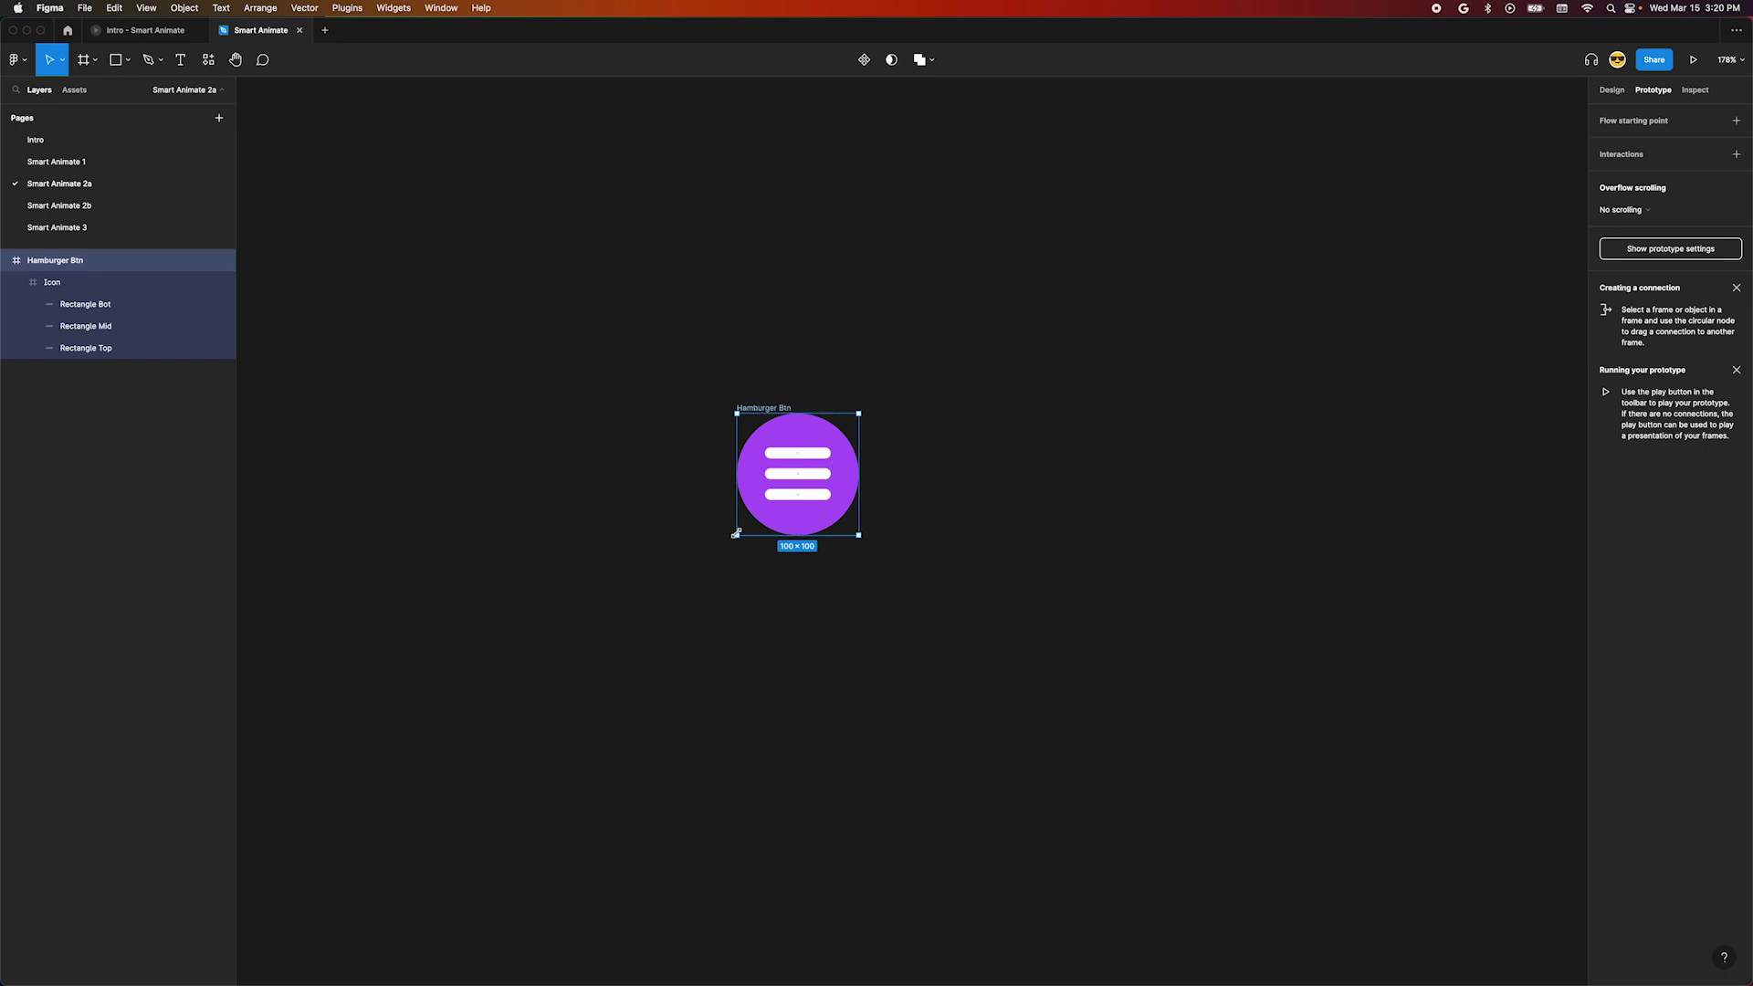
drag(803, 449, 897, 477)
click(798, 420)
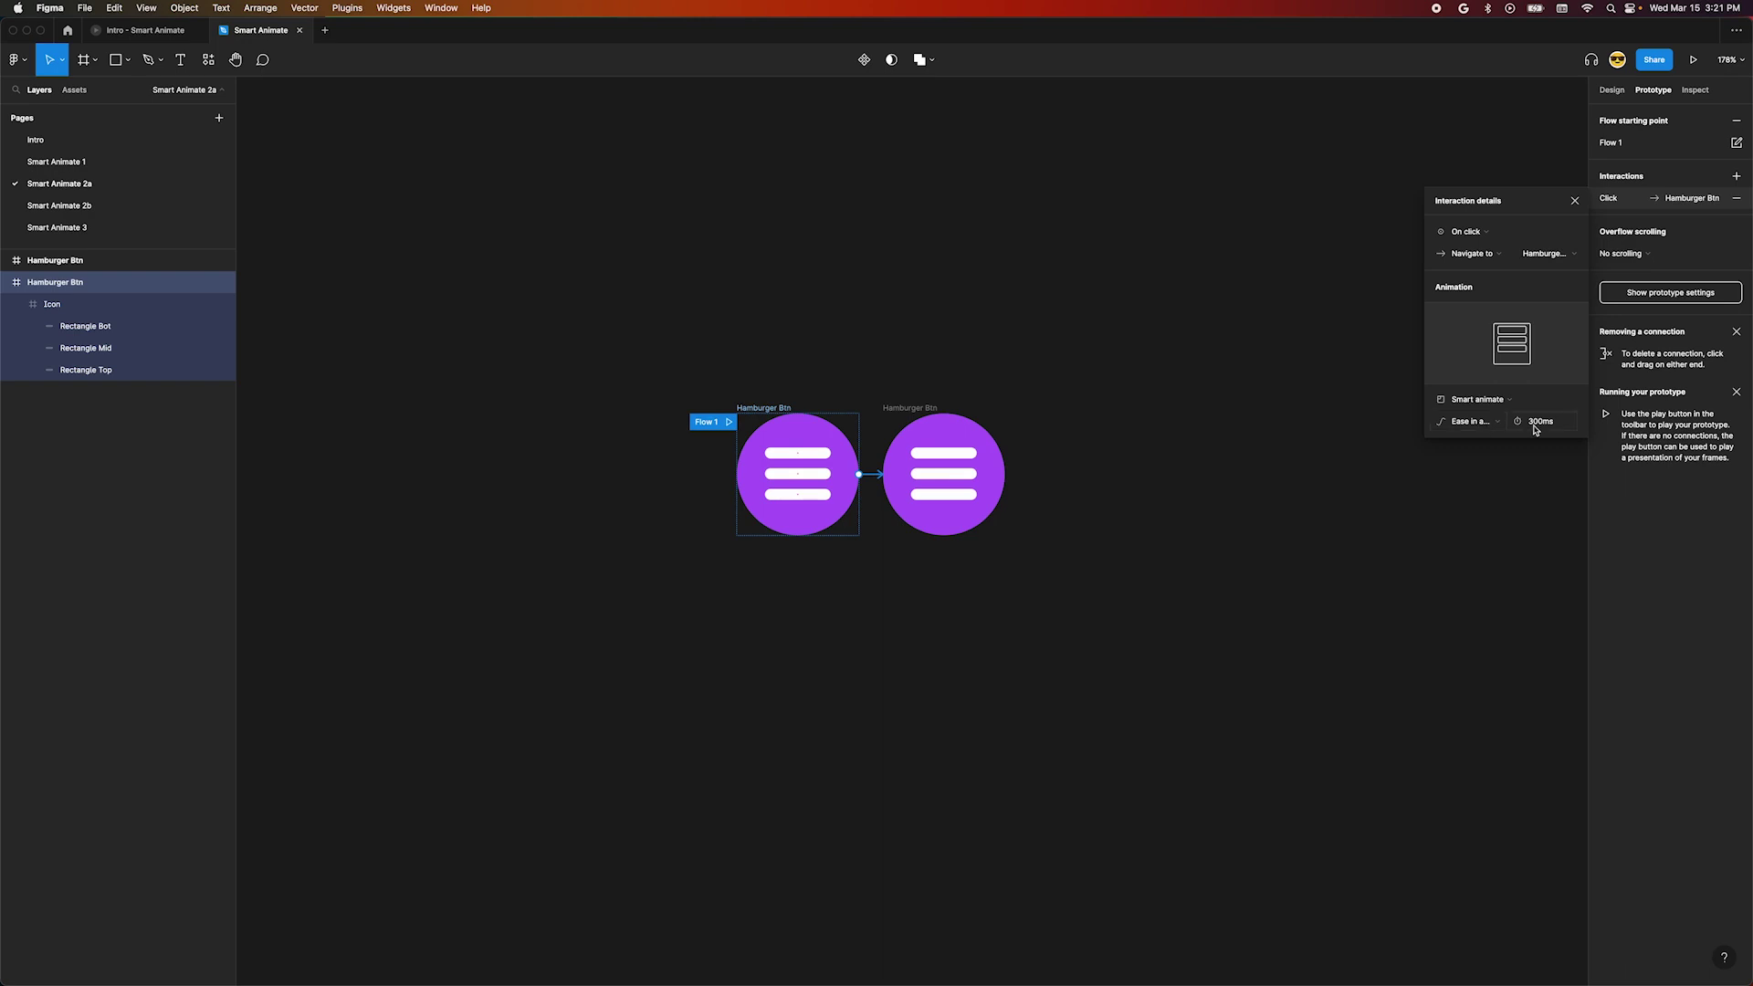
click(1142, 466)
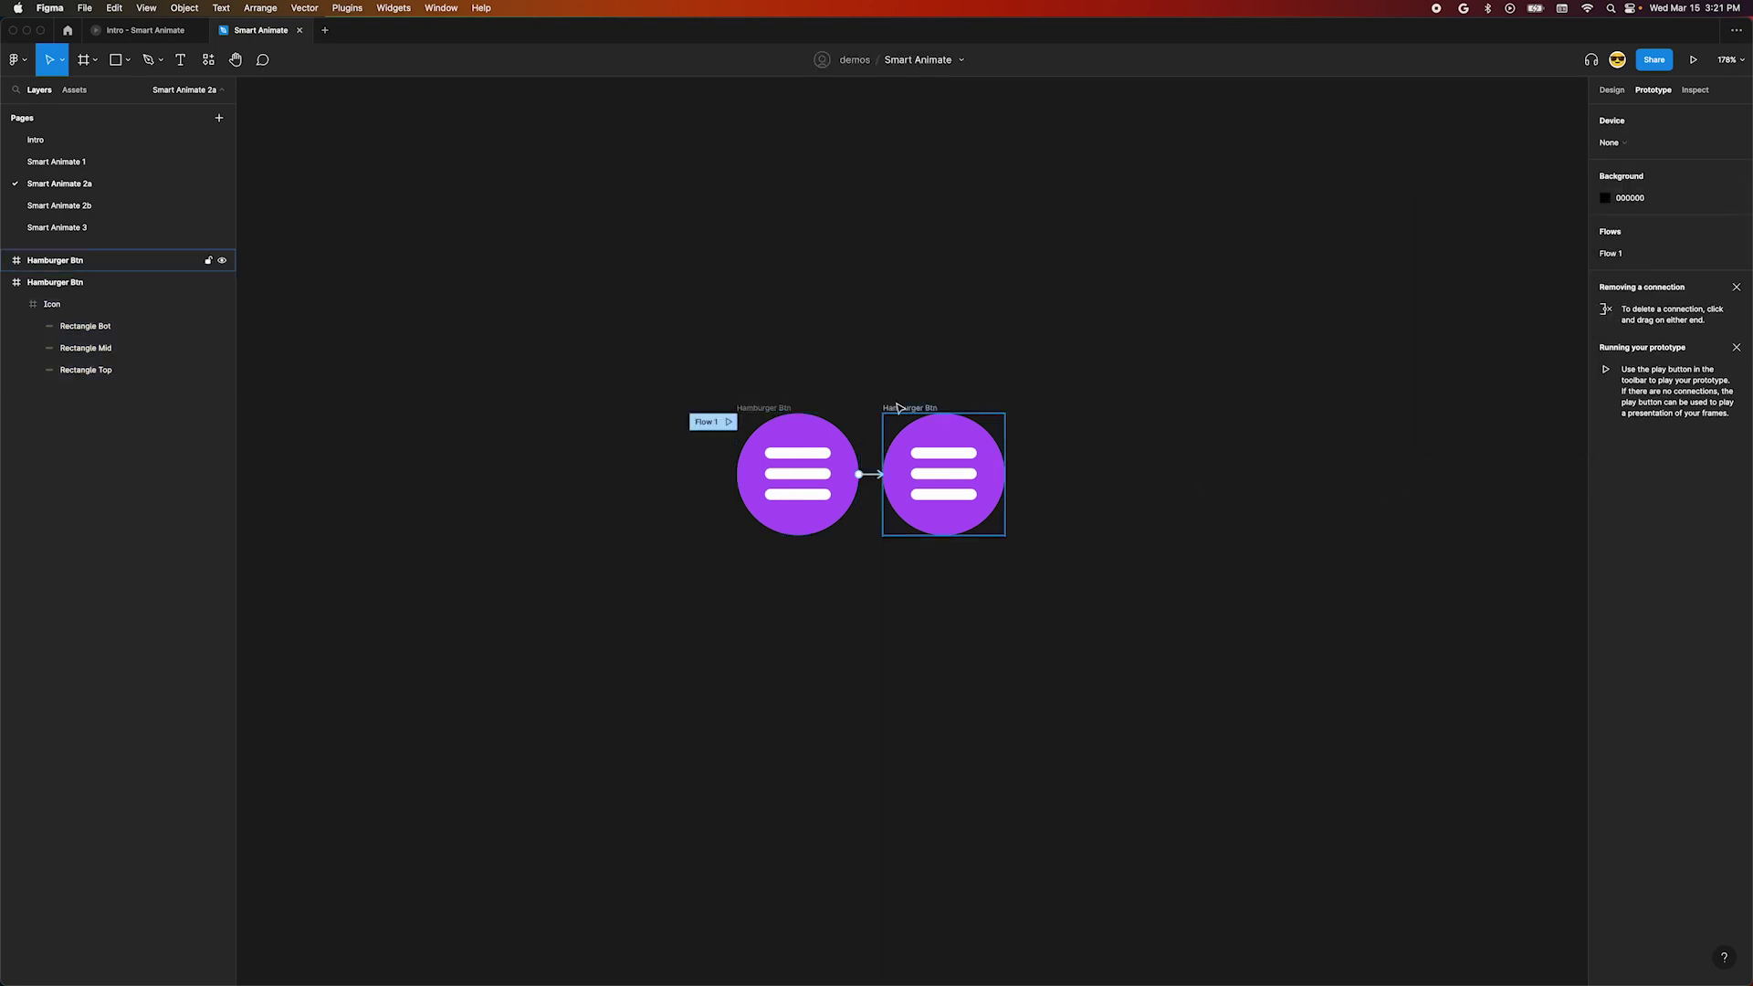
click(902, 408)
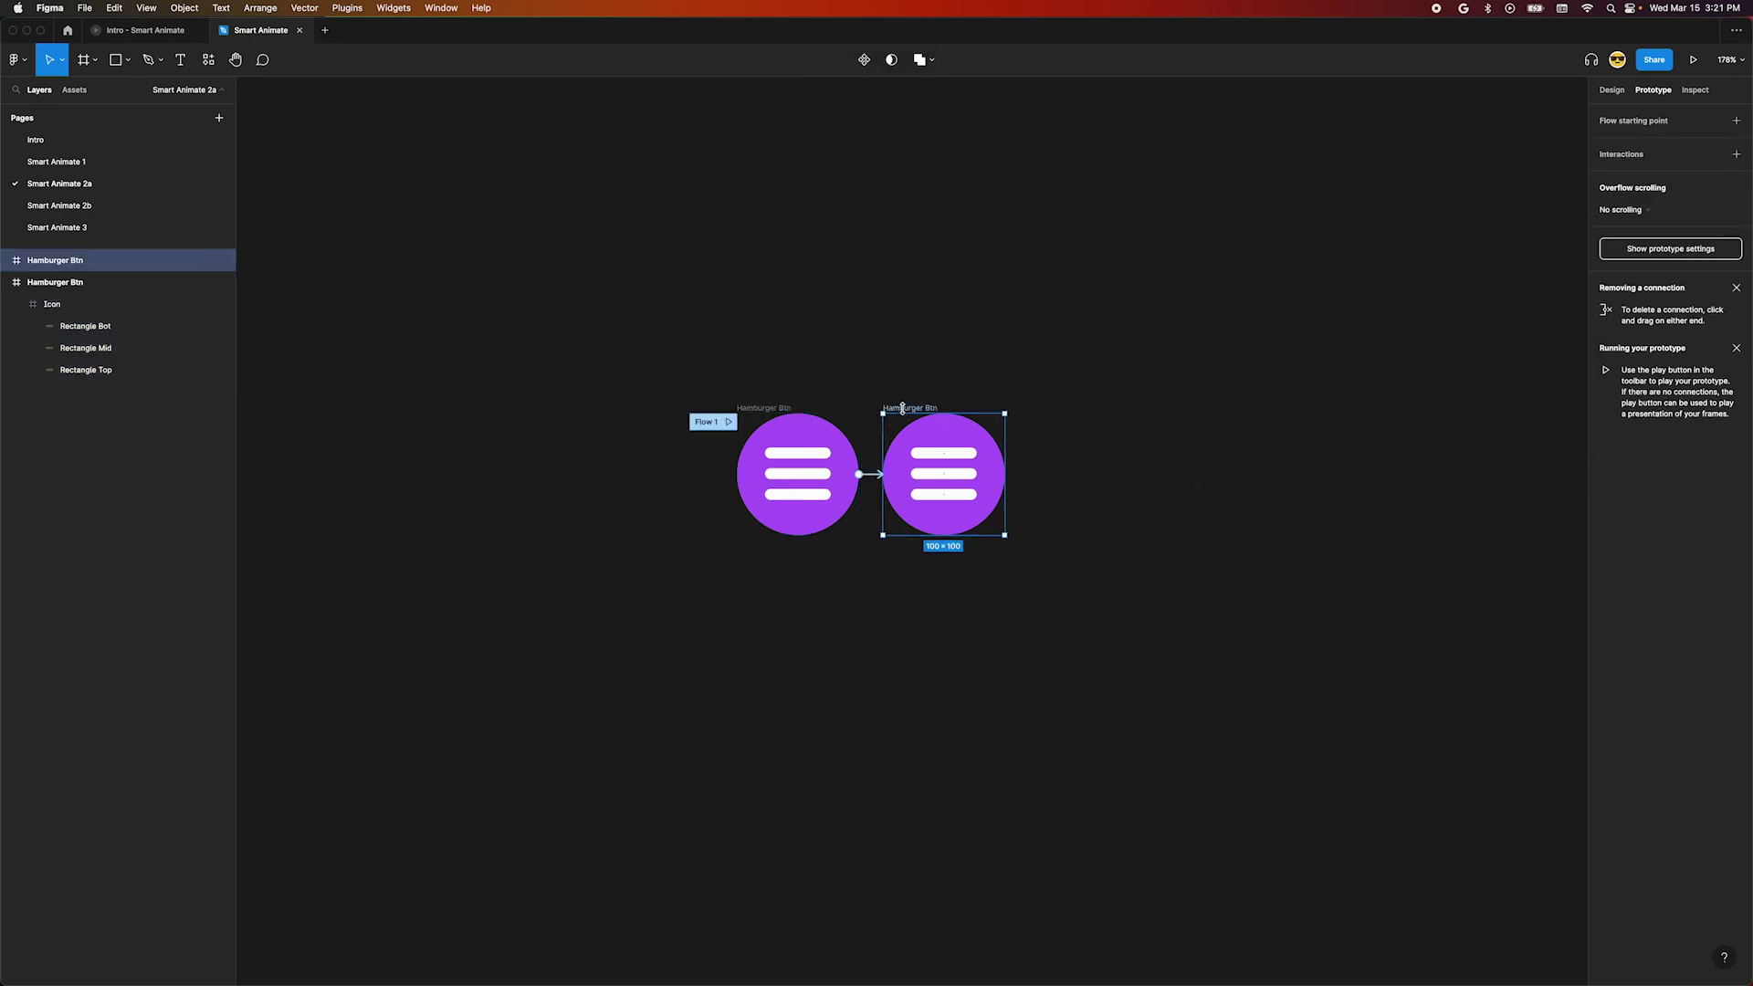
Detach the copy's Bites Purple fill style and change the fill to darker purple 8130C7
click(1610, 91)
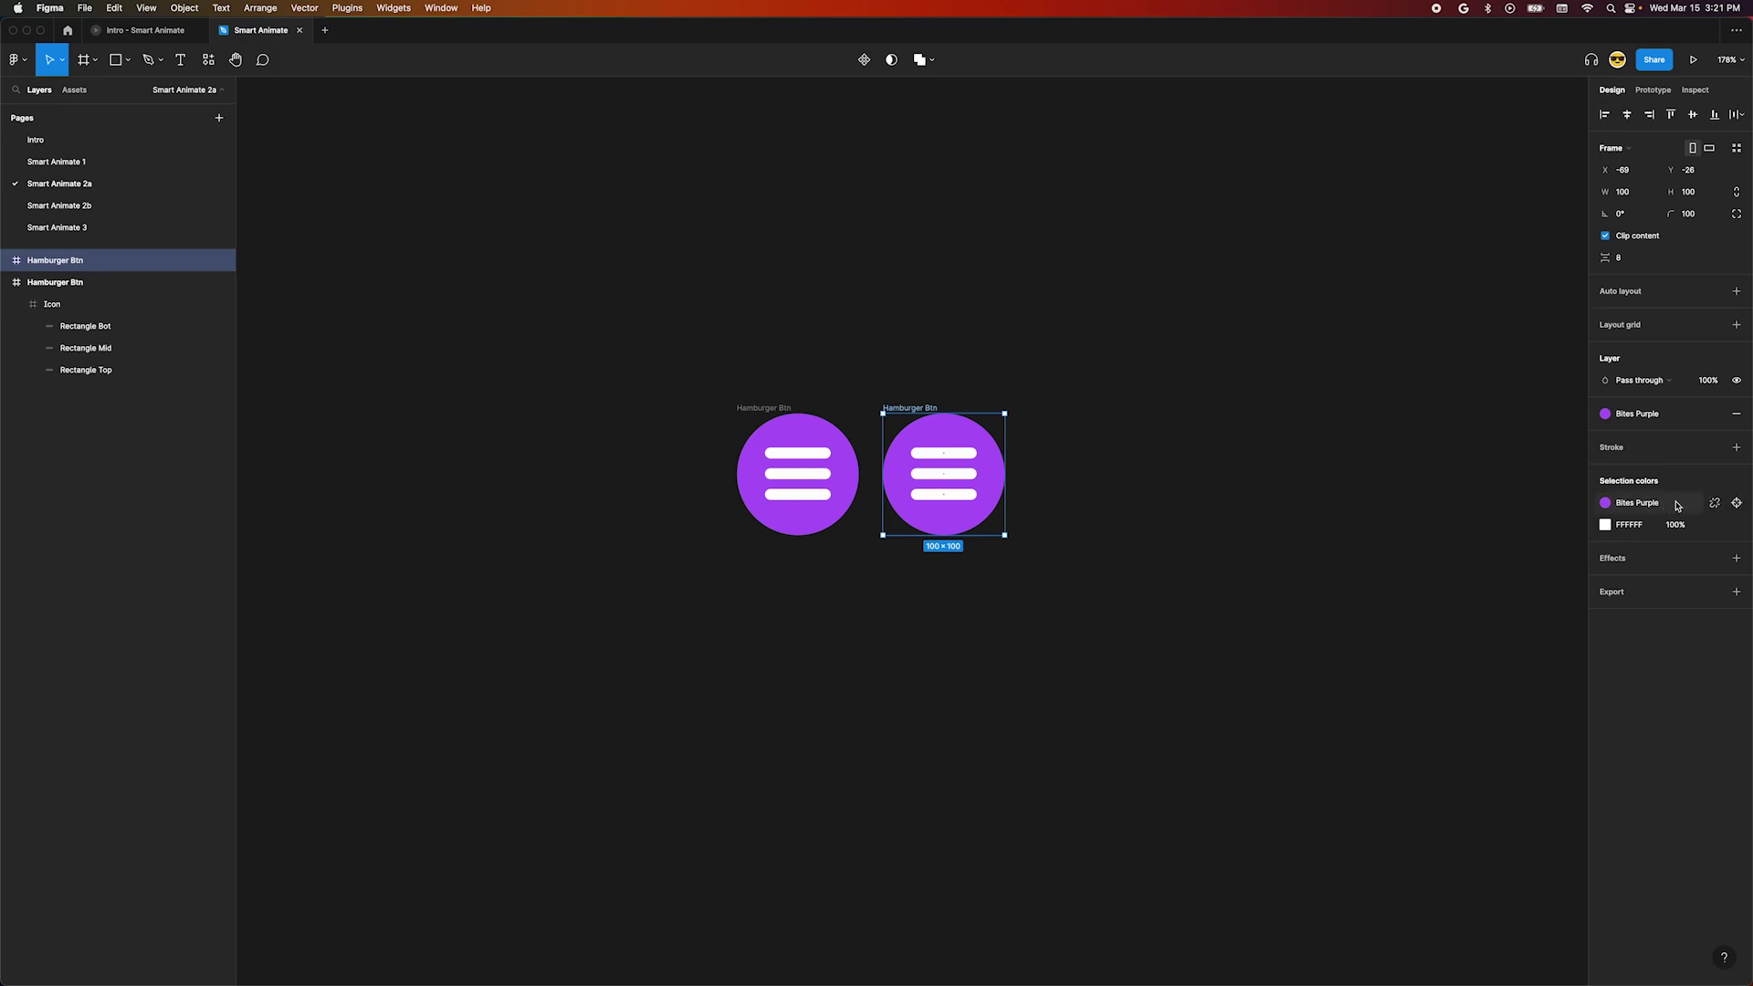
click(1715, 503)
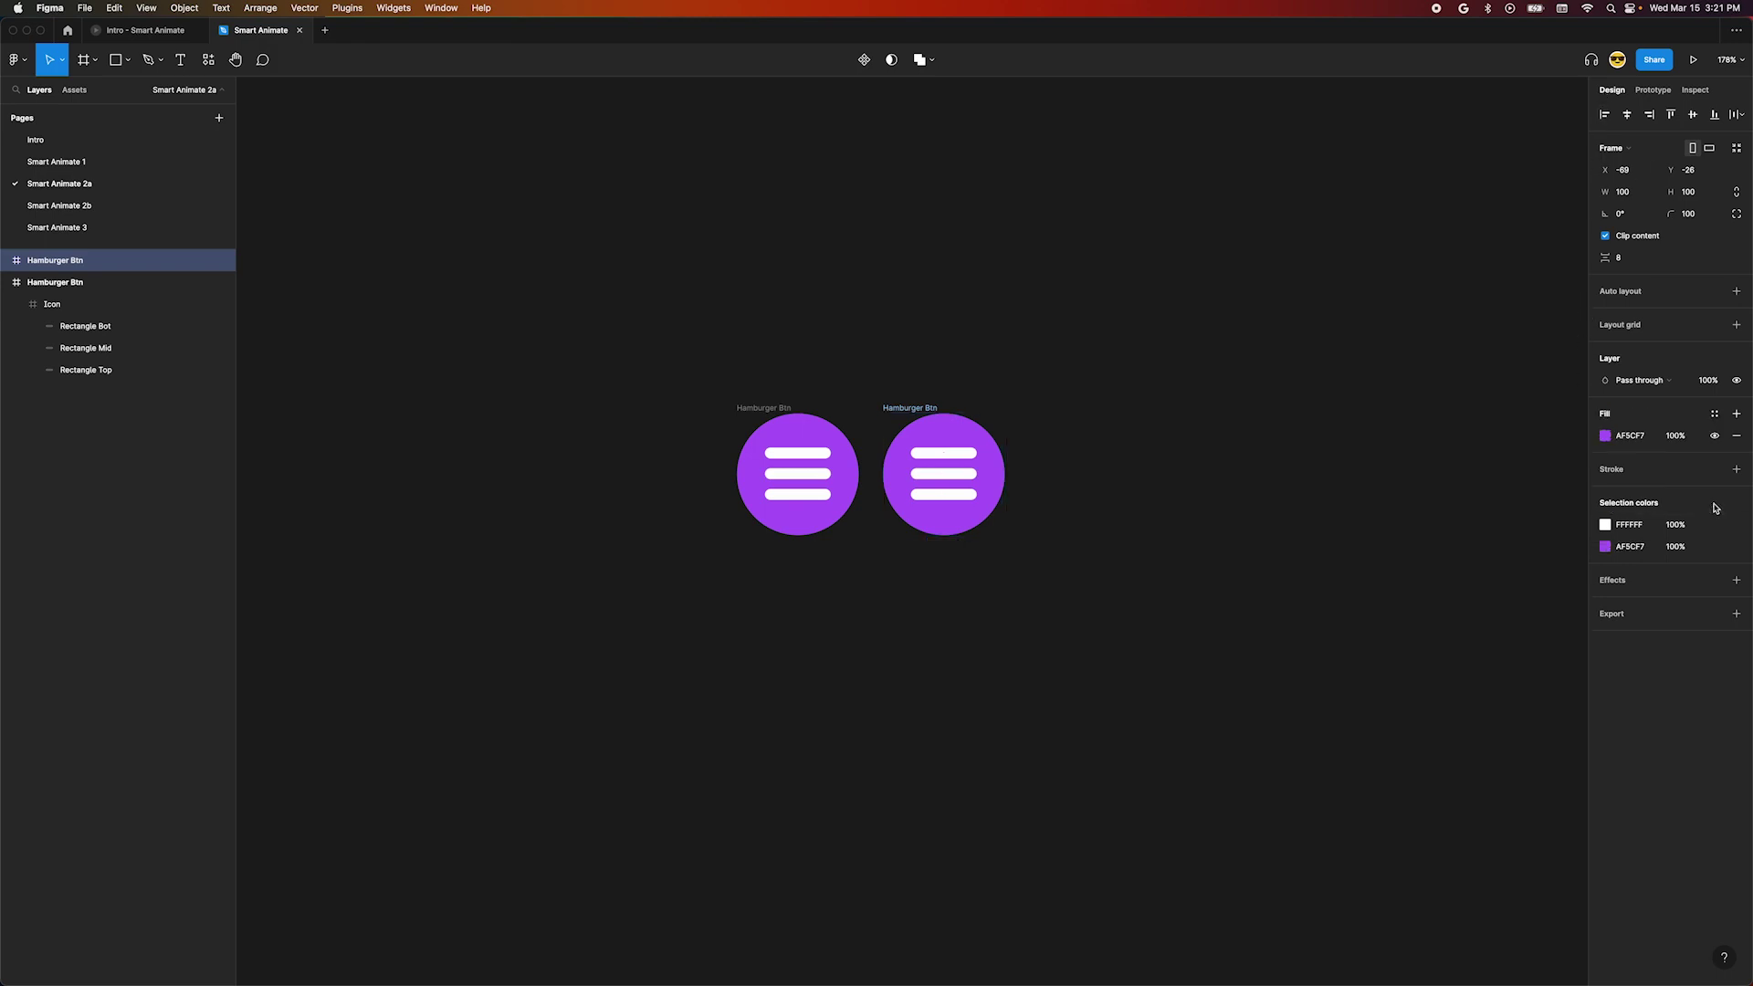
click(1604, 437)
click(1548, 484)
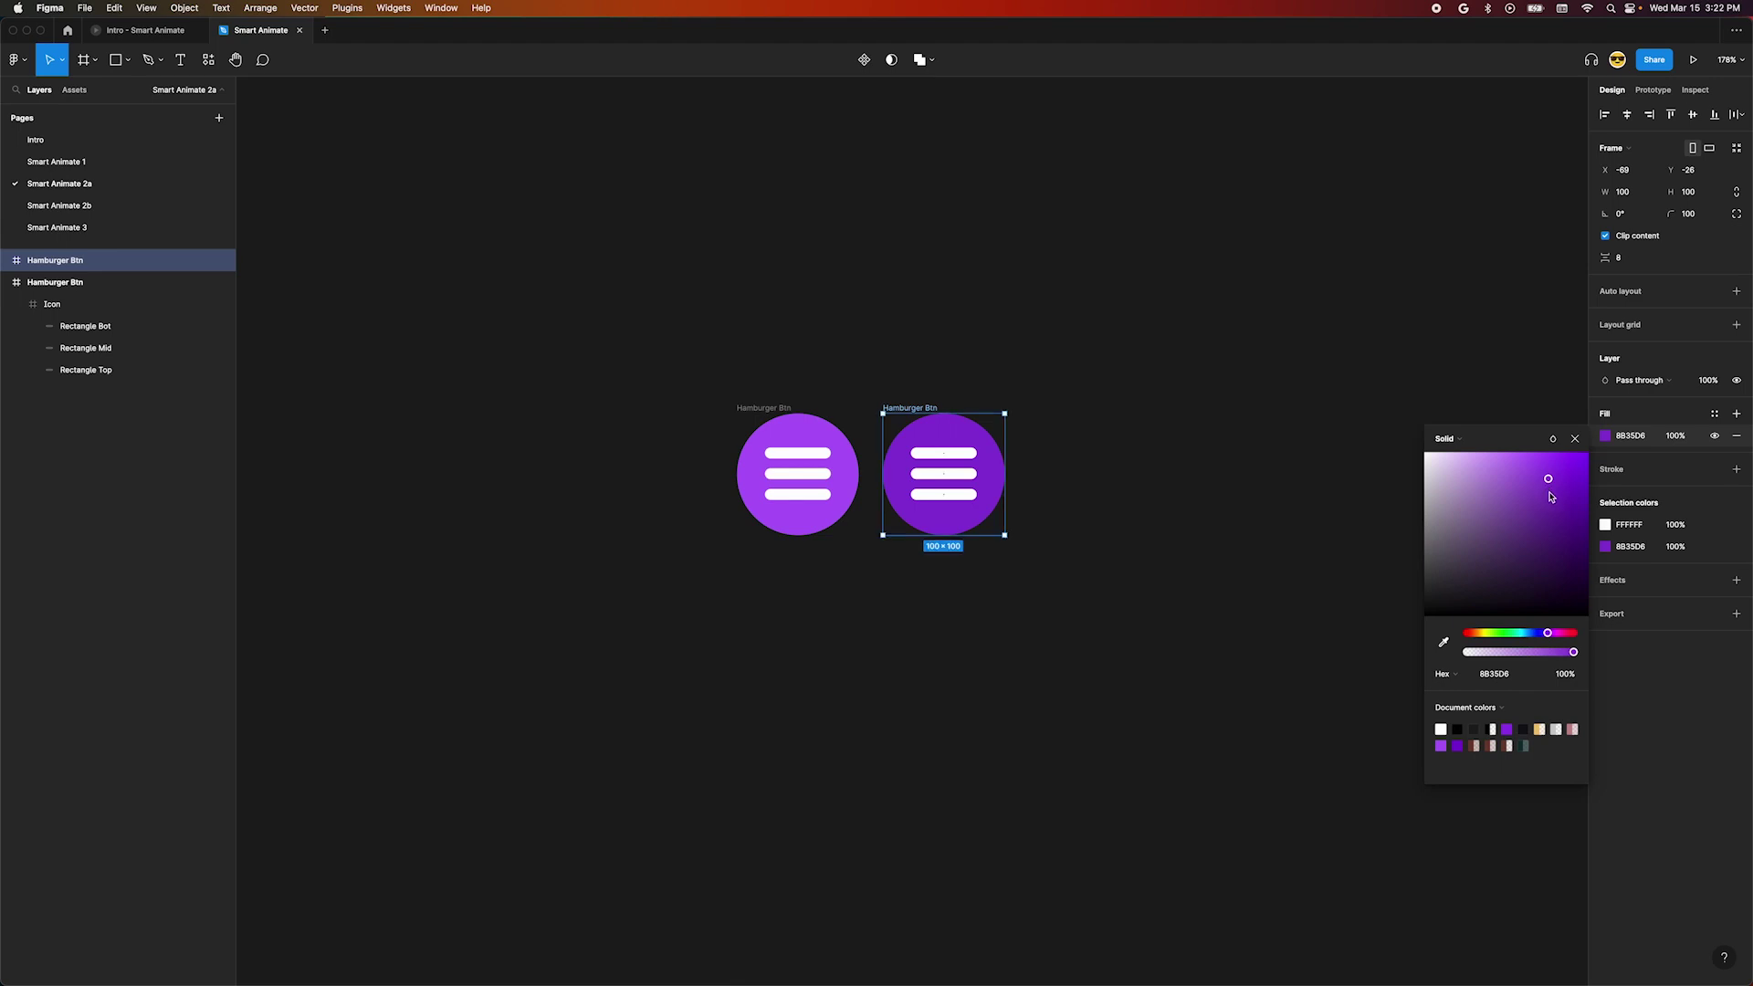
click(1550, 493)
click(1352, 492)
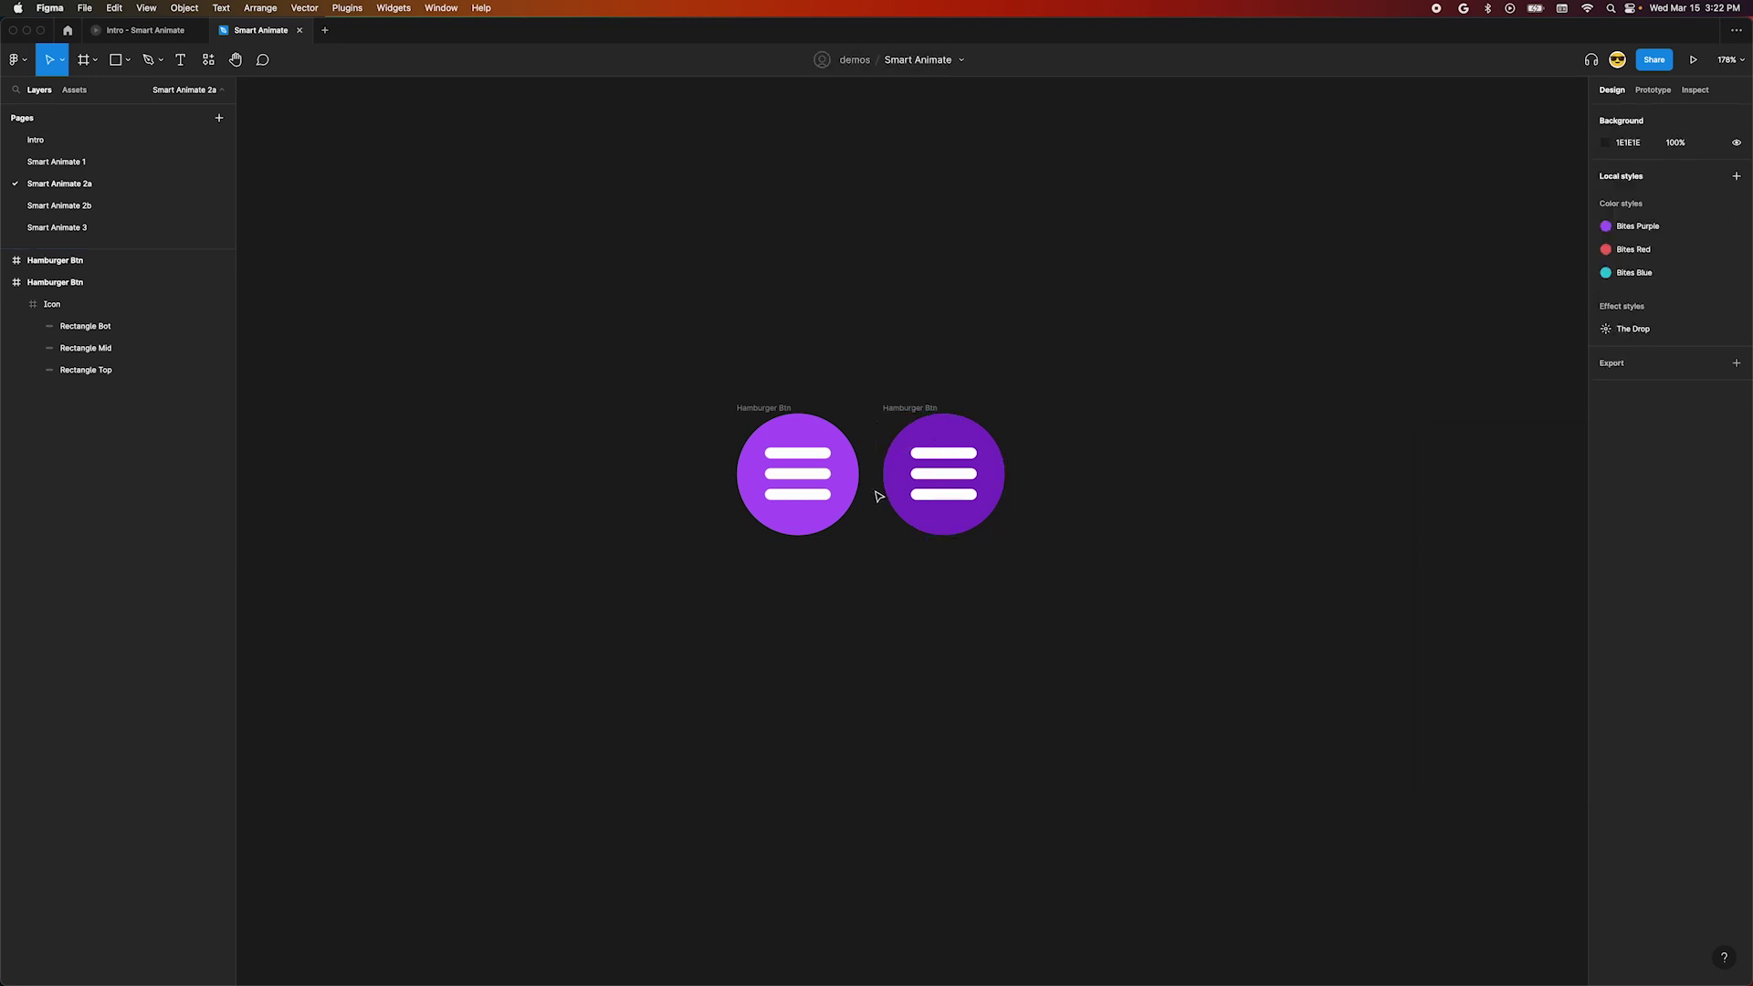
Move the rotated top and bottom bars onto the middle bar, shrinking the middle bar to 16×9
click(964, 460)
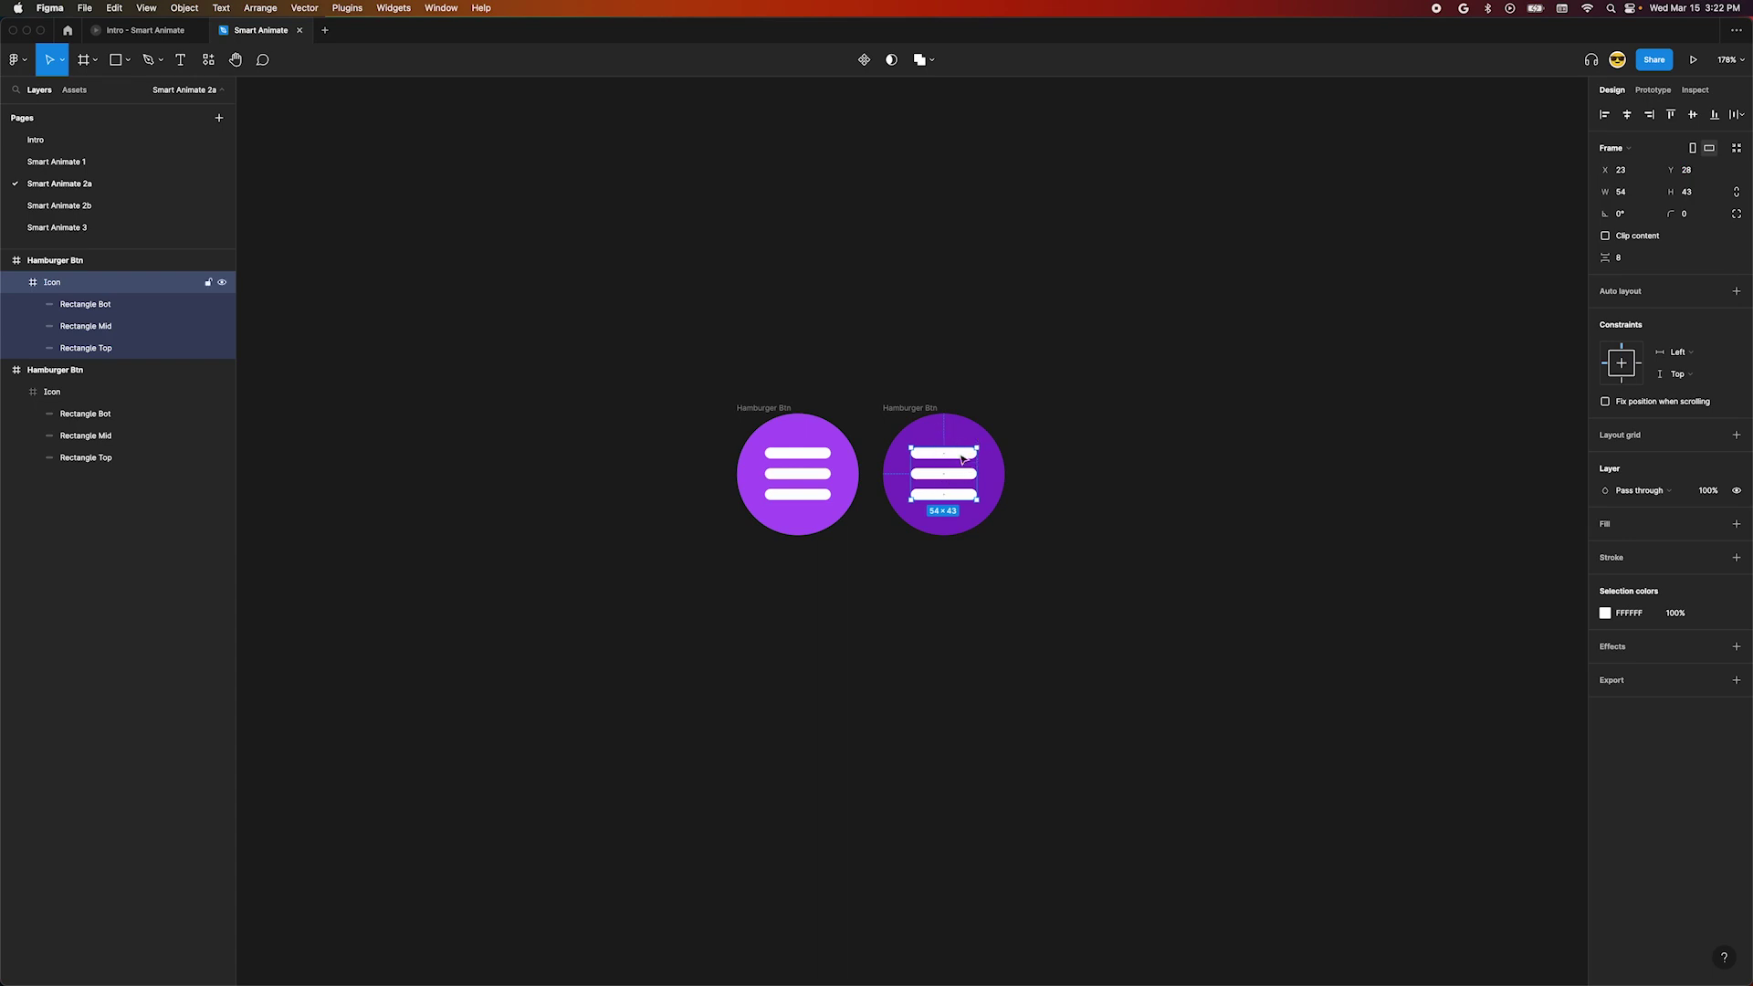
mouse_move(964, 459)
mouse_down()
mouse_move(963, 477)
mouse_move(970, 441)
mouse_up()
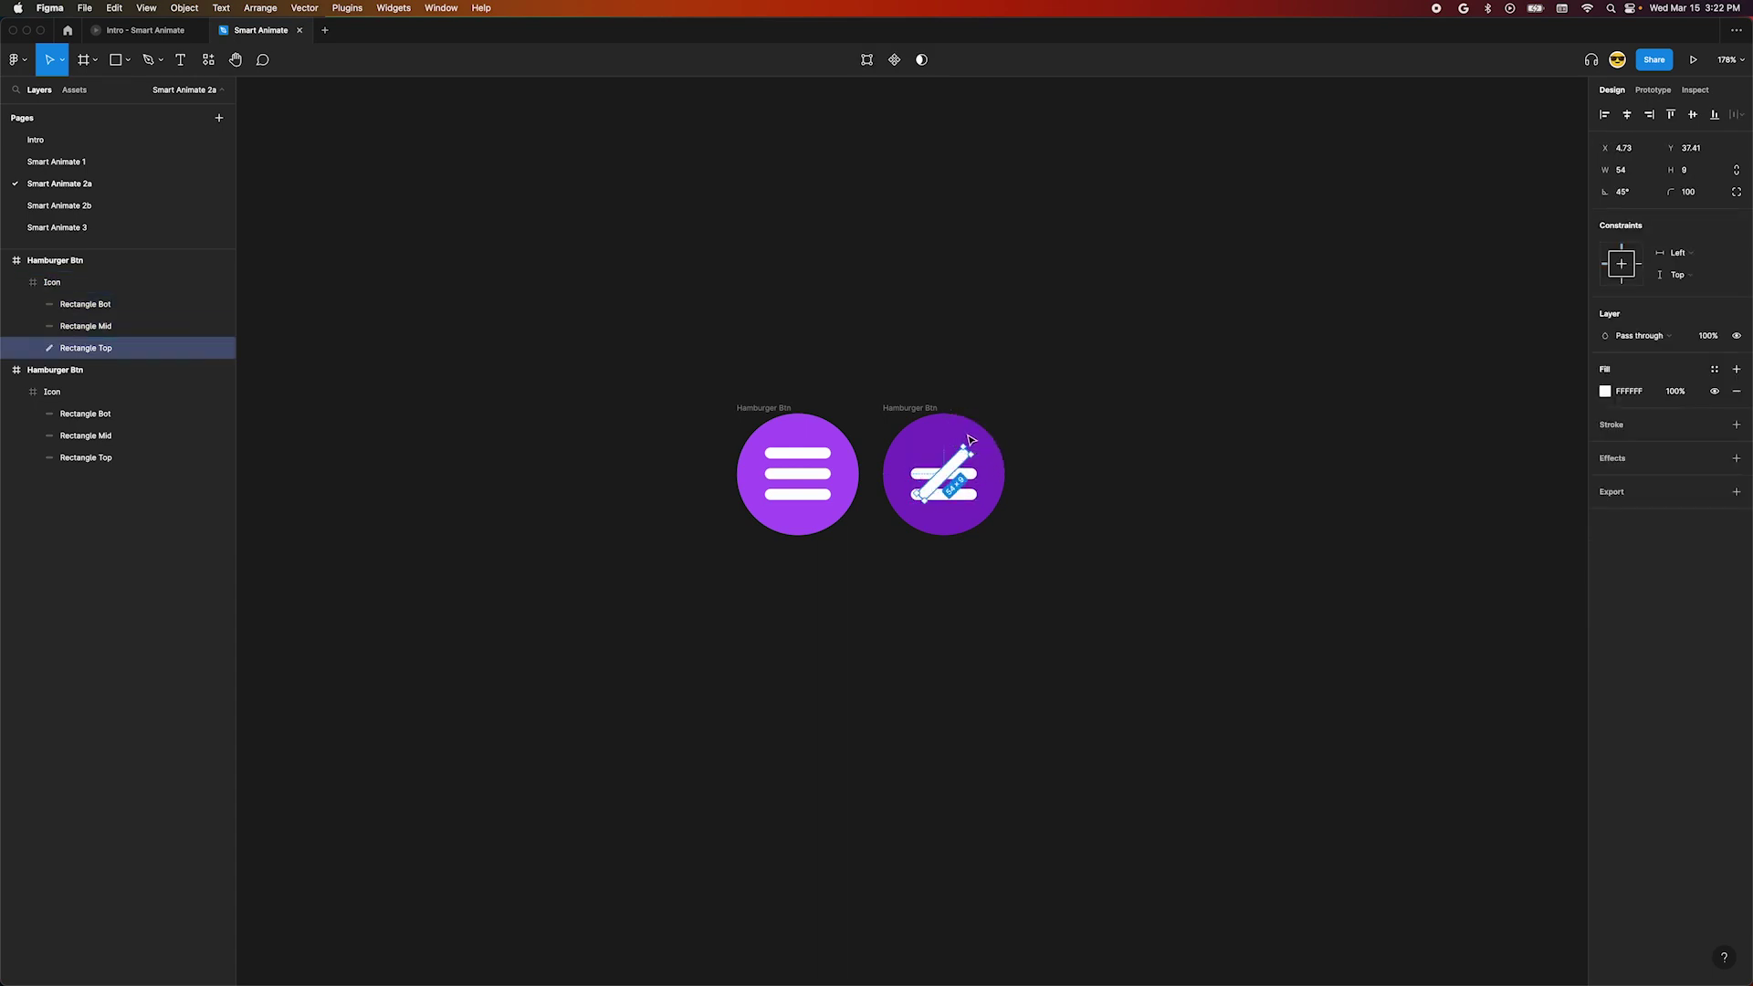
click(966, 494)
shift+click(971, 477)
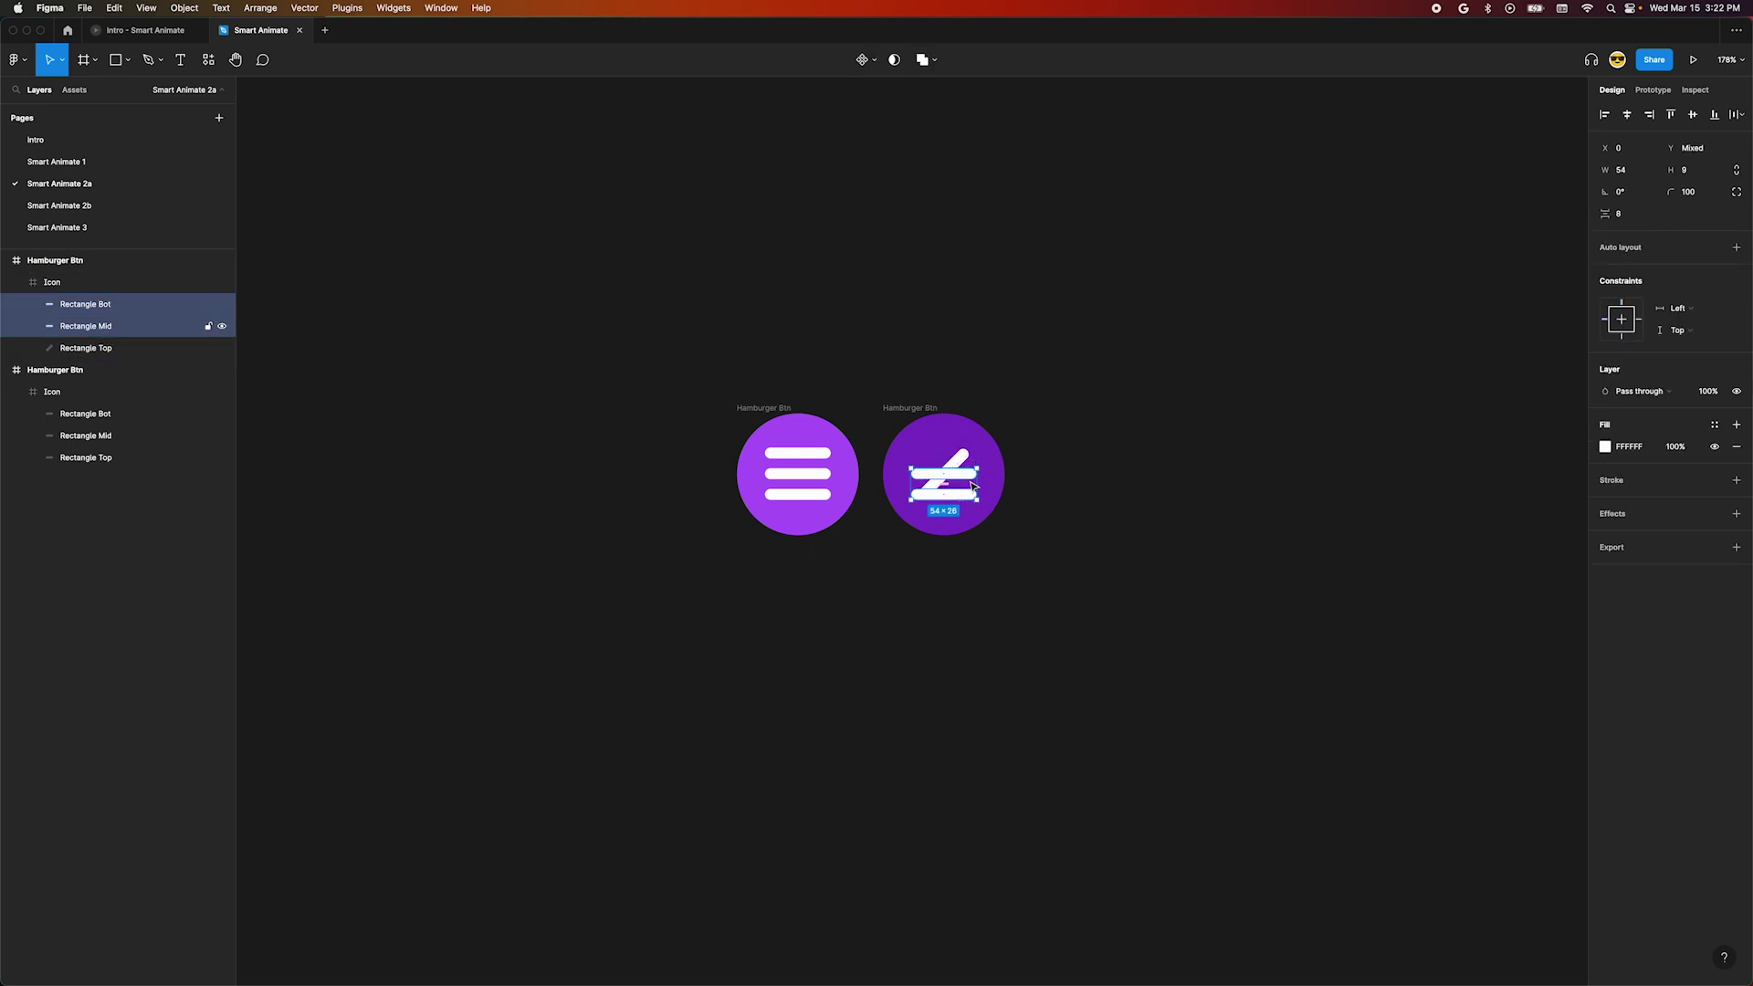
click(971, 497)
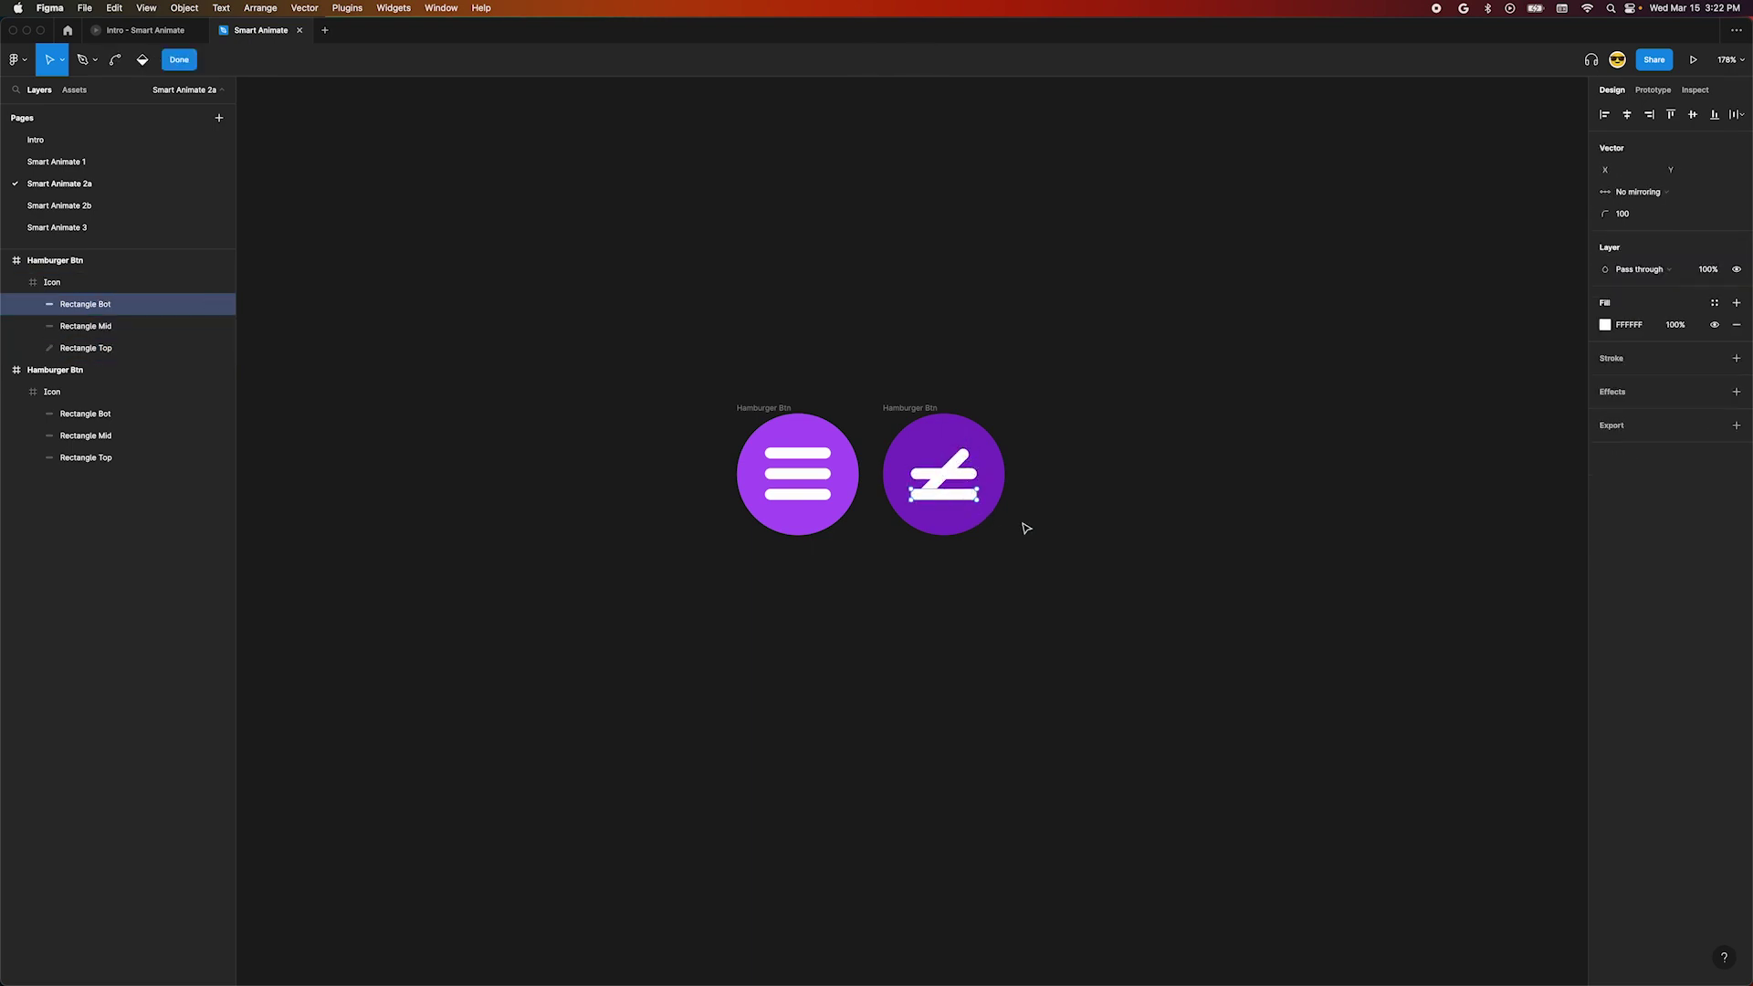
mouse_move(970, 501)
mouse_down()
mouse_move(970, 481)
mouse_move(965, 509)
mouse_up()
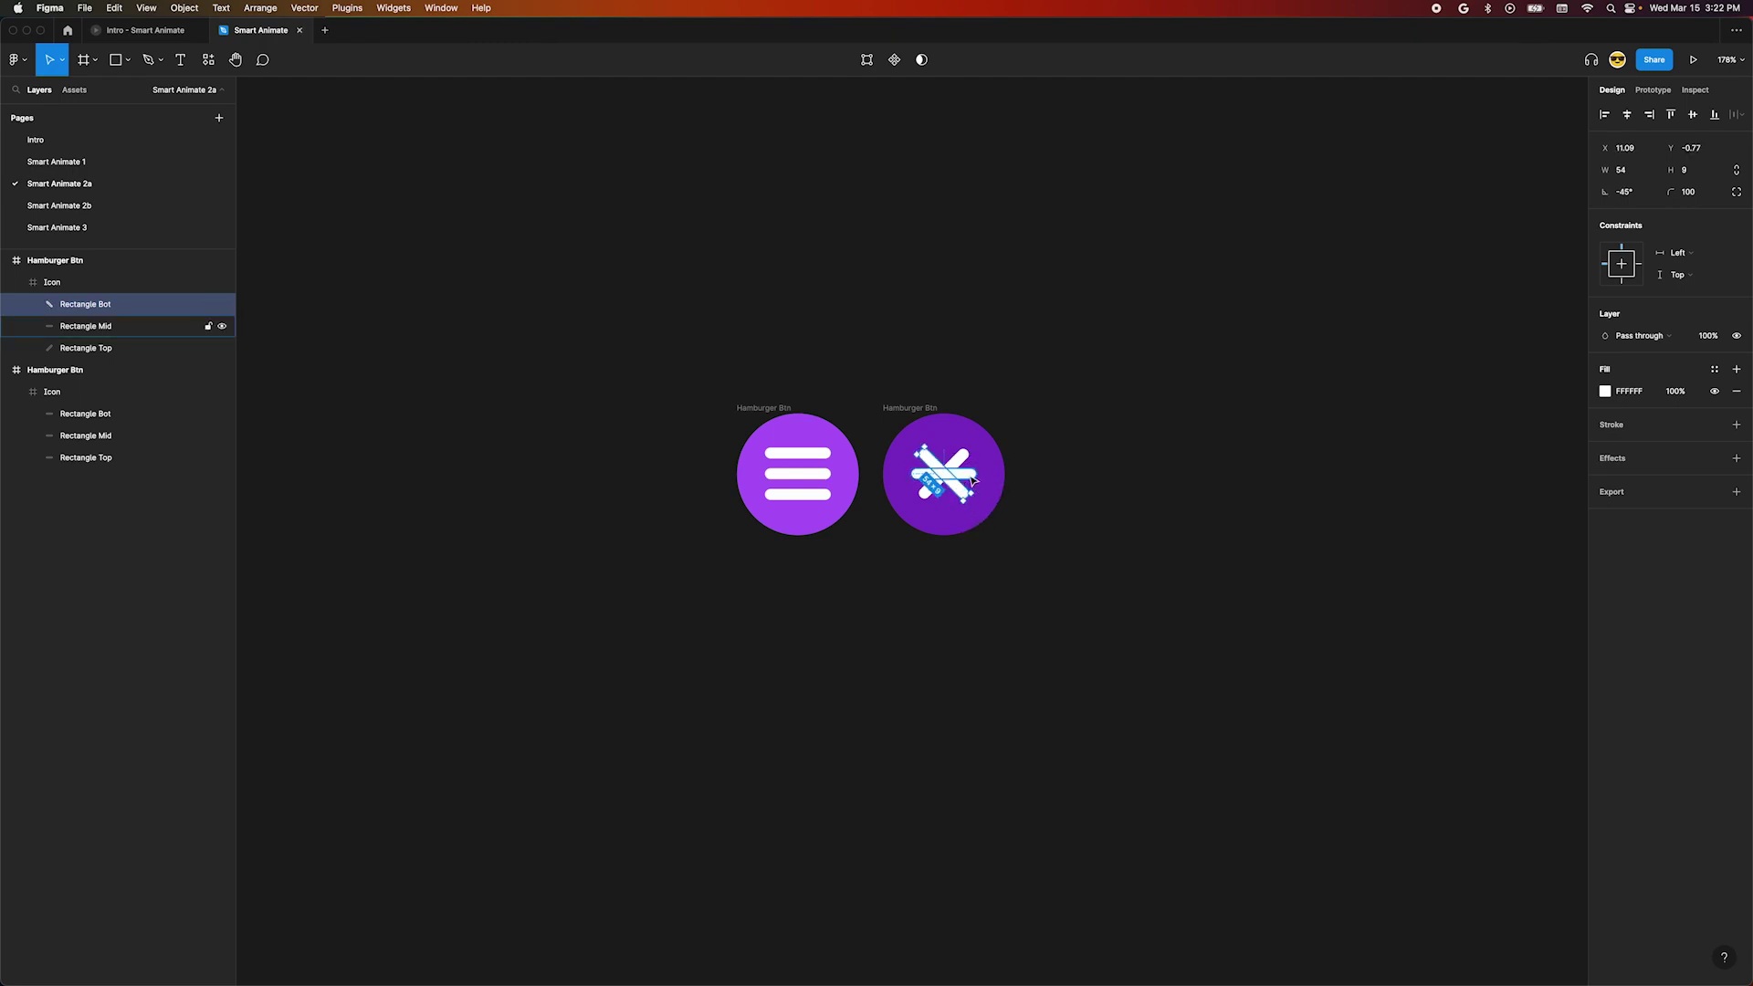
click(975, 475)
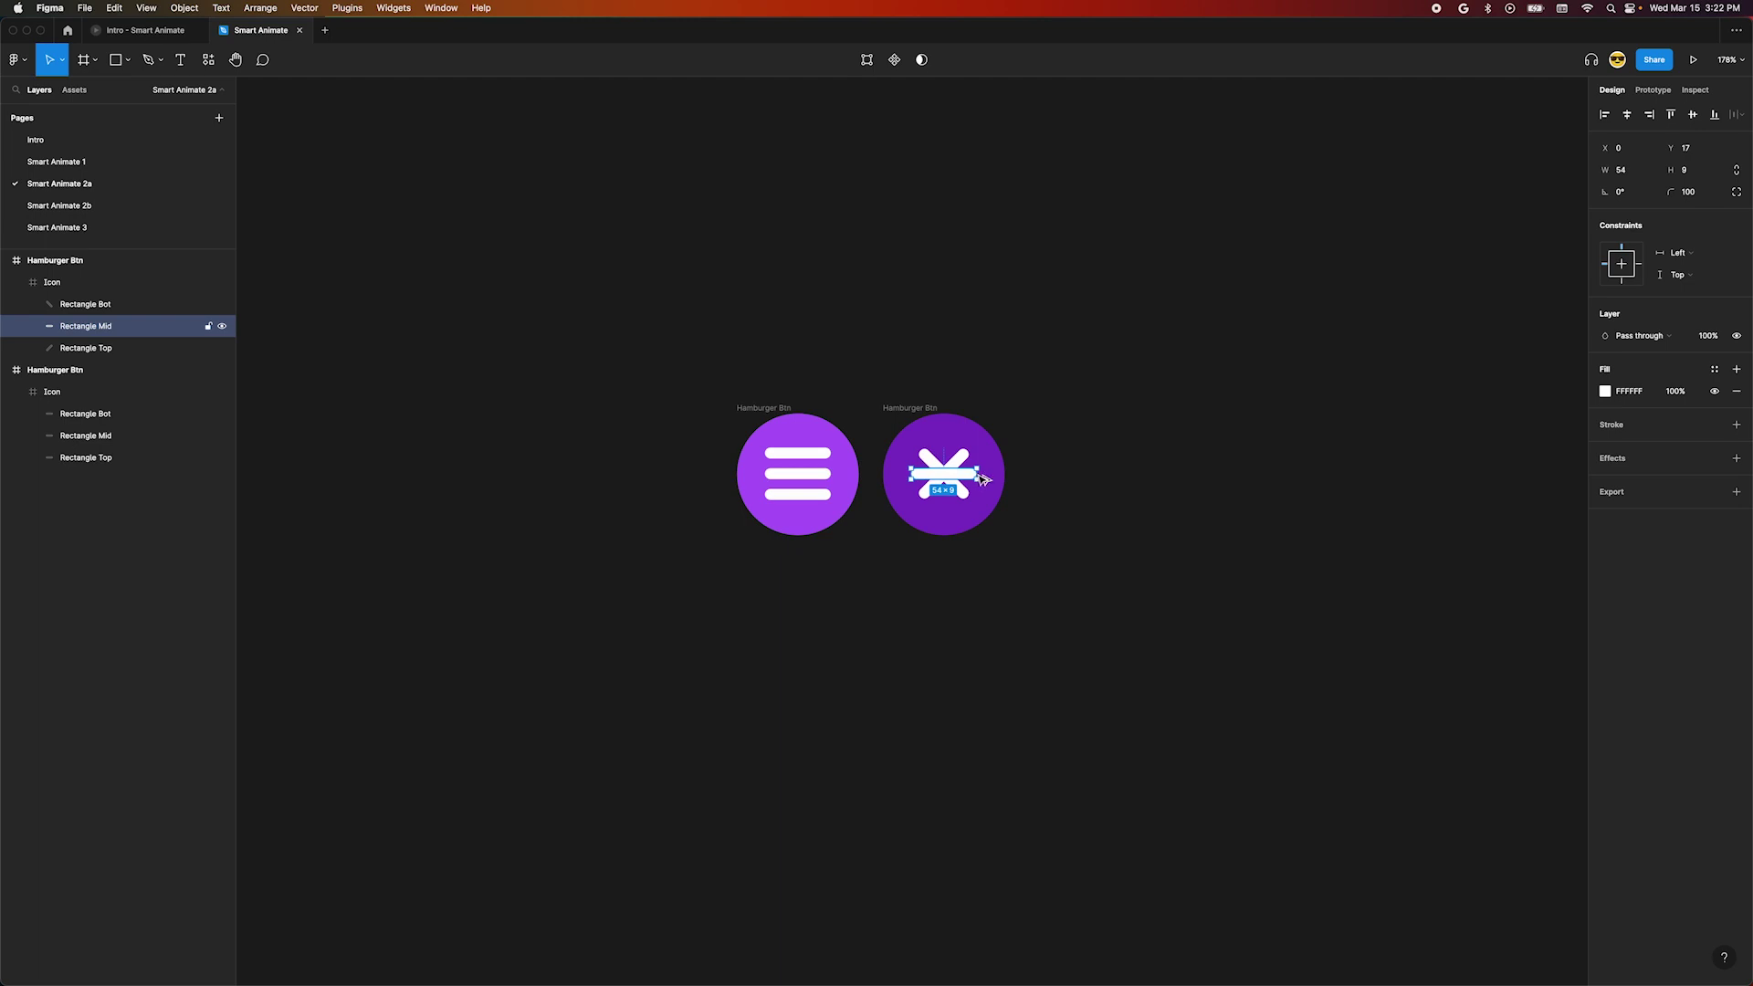
drag(947, 477, 946, 477)
click(1187, 365)
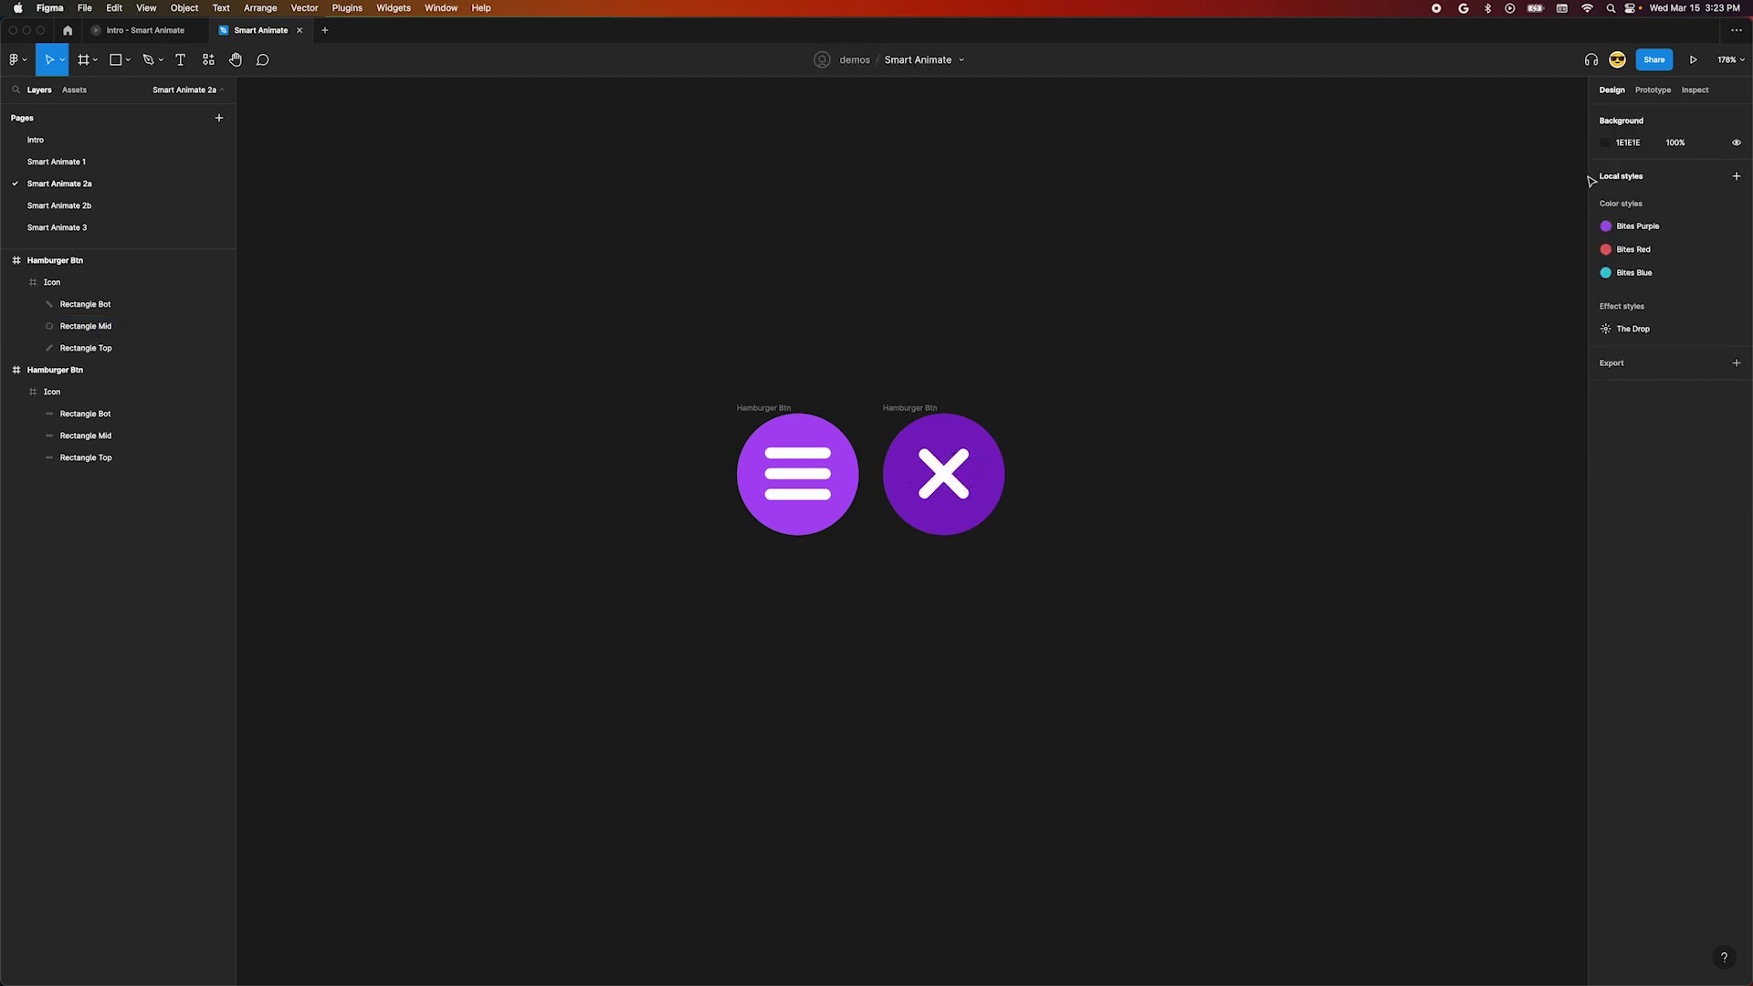
Preview the hamburger button prototype in presentation mode
click(1690, 59)
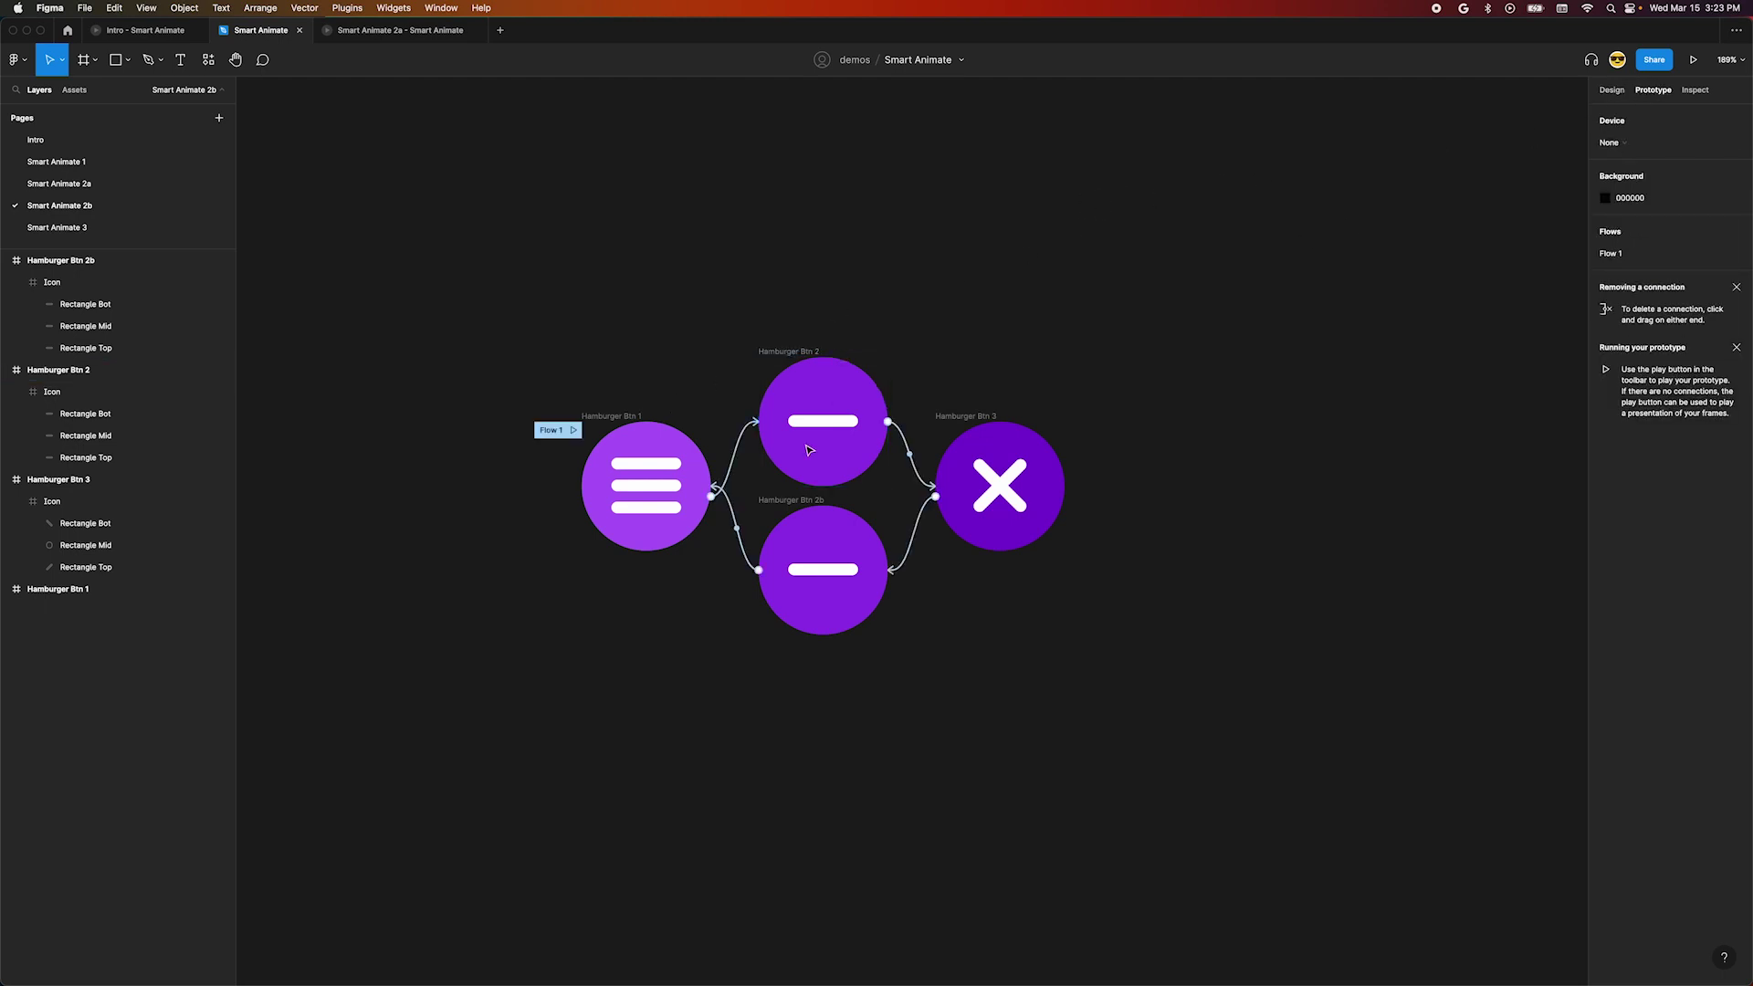
Check the 1ms after-delay connections, link Hamburger Btn 1 to Btn 2b, and present the prototype
click(916, 461)
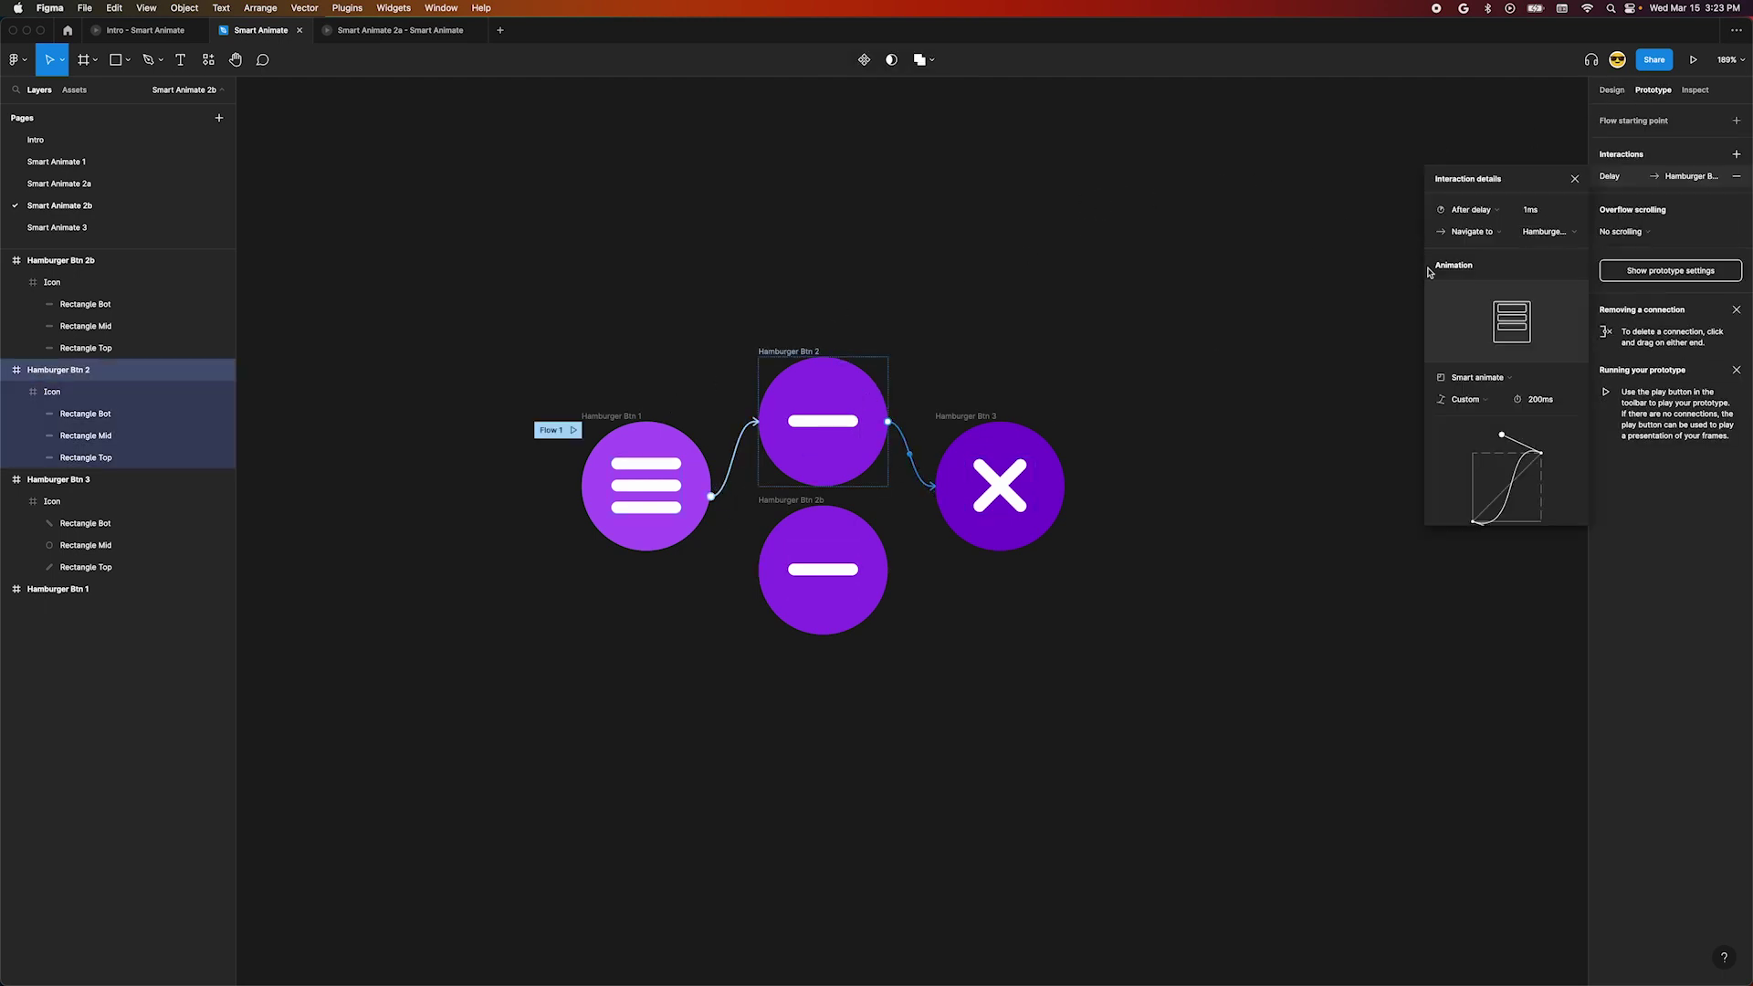
click(1550, 211)
click(736, 467)
drag(756, 421, 740, 532)
click(740, 533)
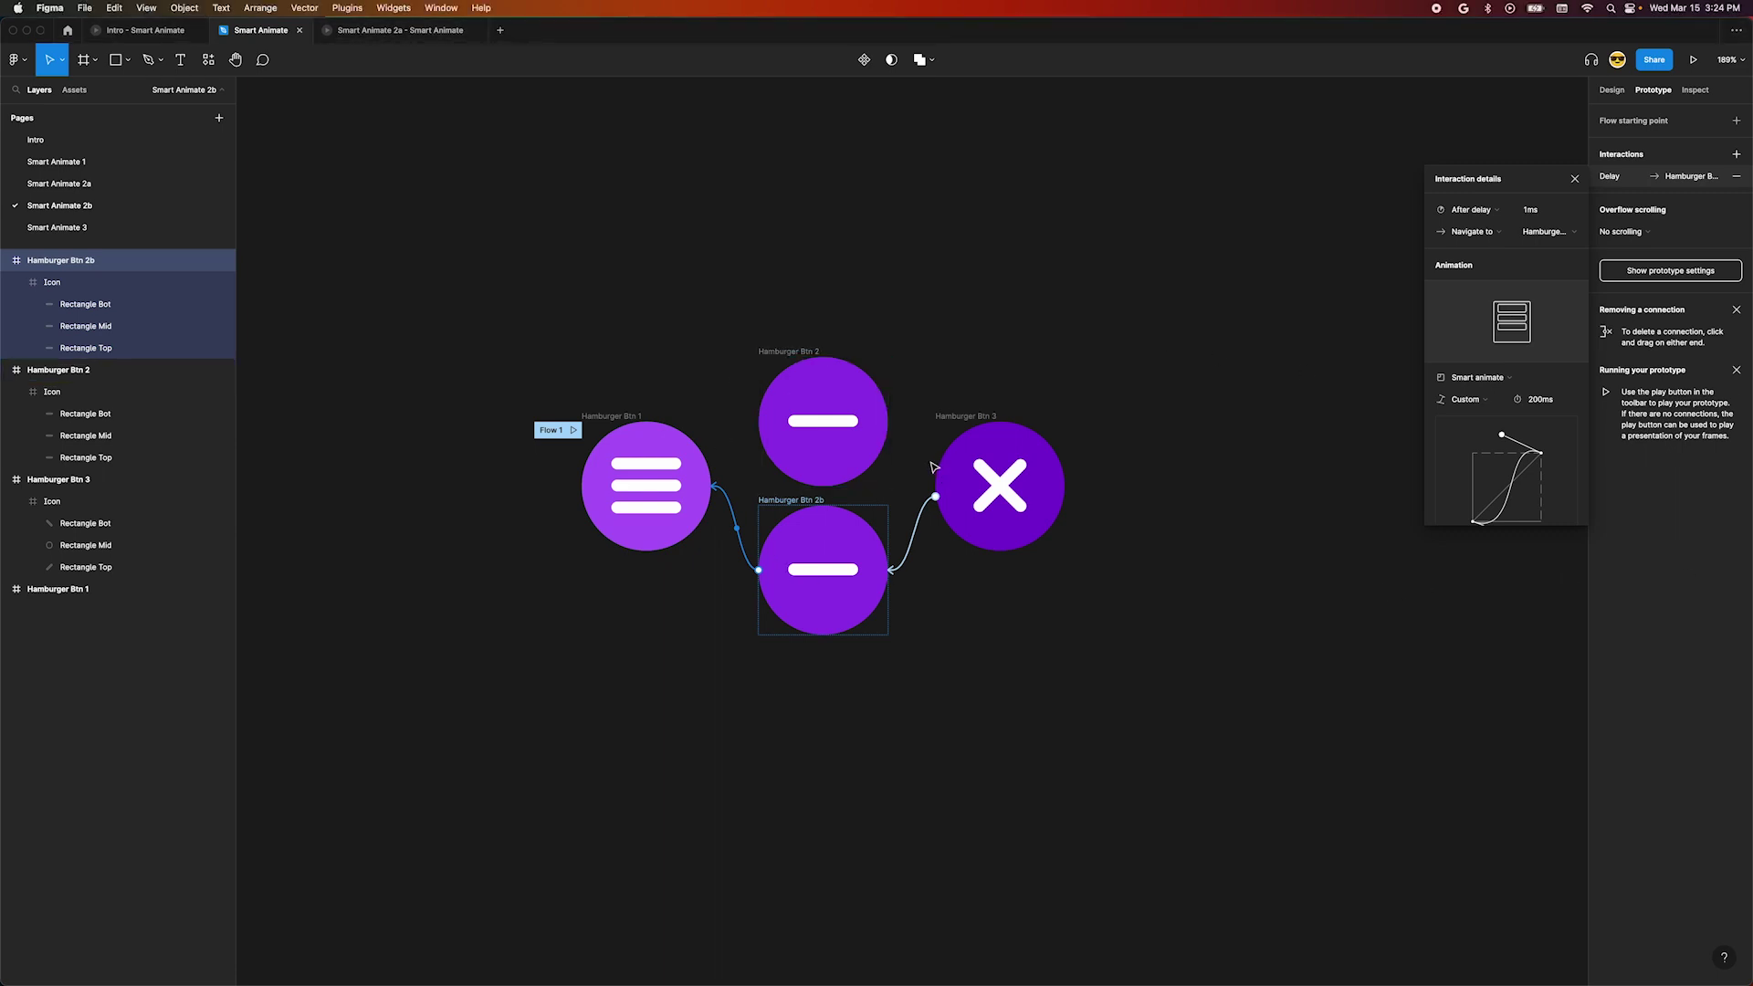
drag(755, 341, 906, 694)
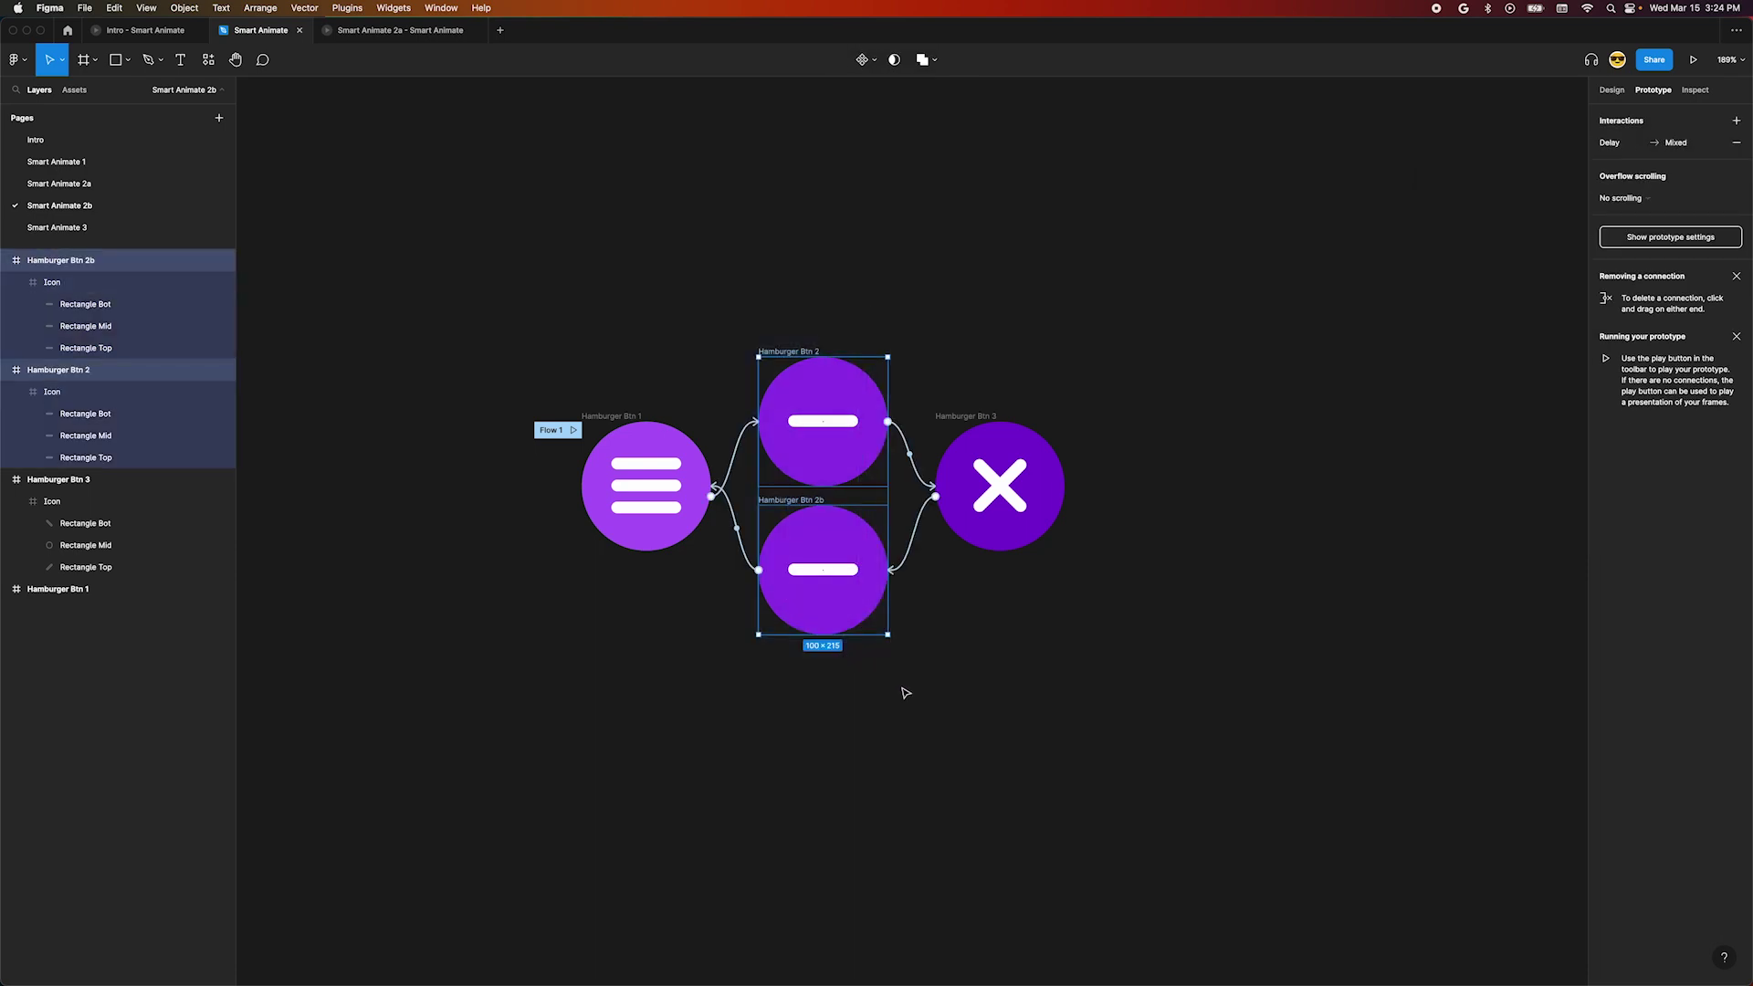
click(967, 694)
click(1694, 60)
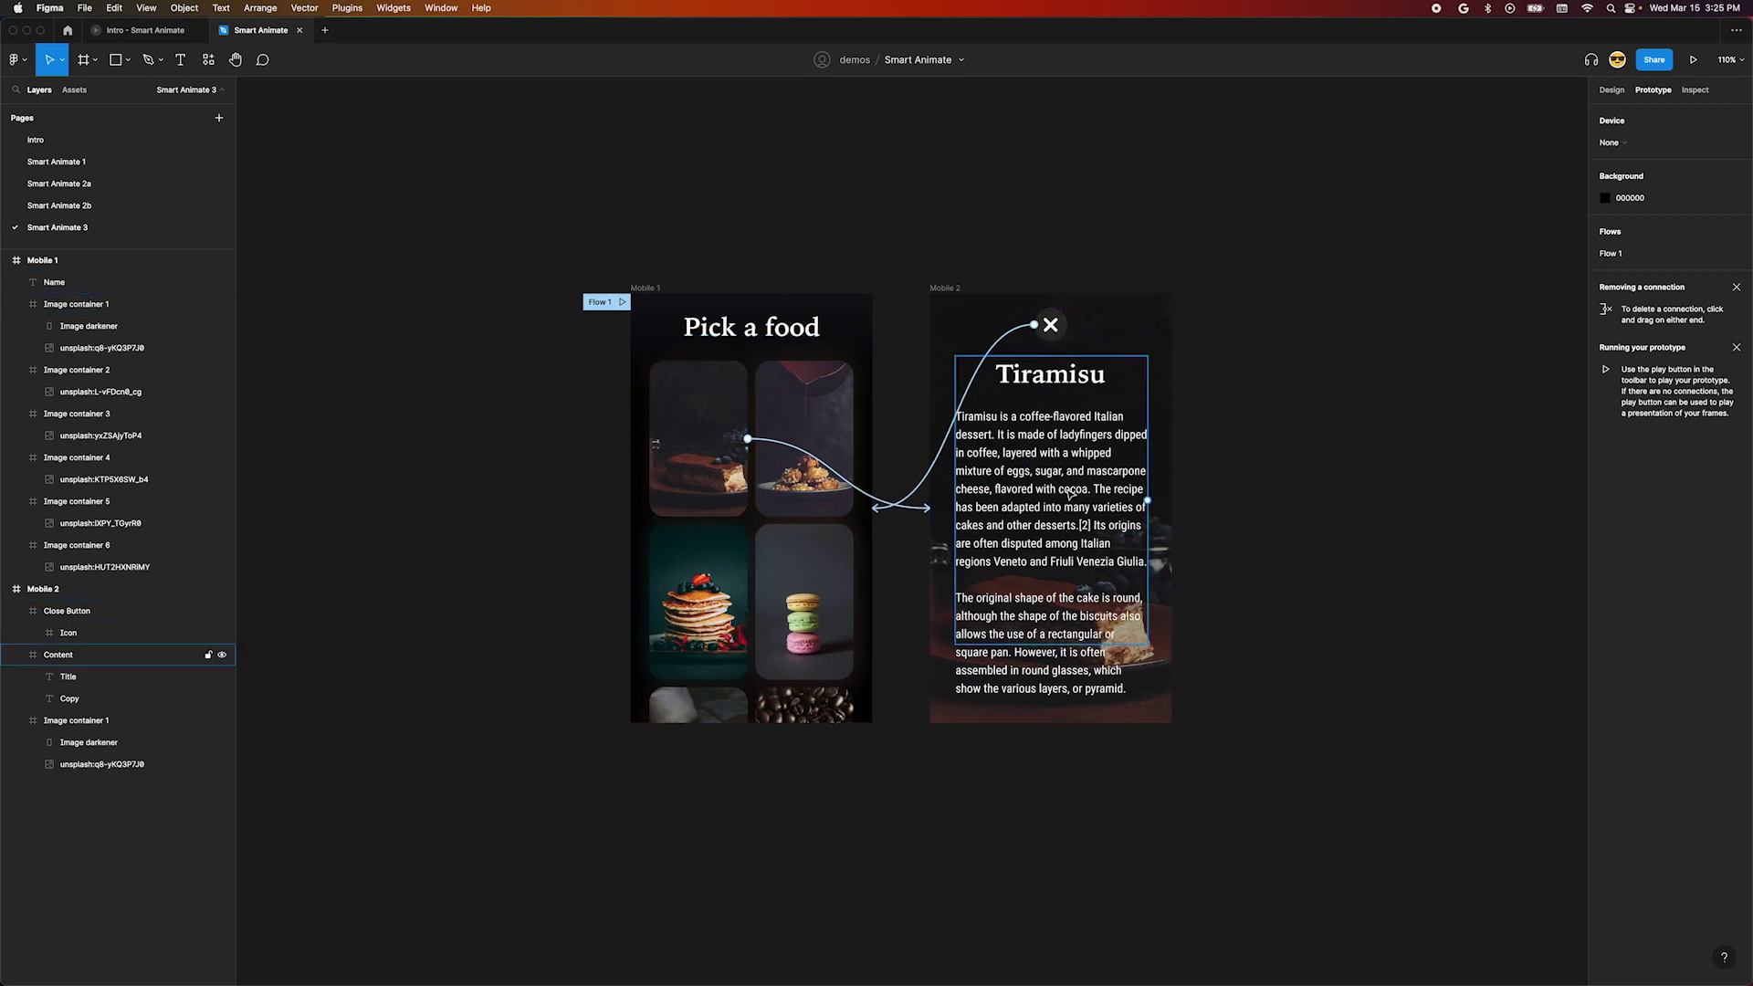
Play the Smart Animate 3 food-card prototype, starting on the 'Pick a food' screen
click(1274, 390)
click(1693, 60)
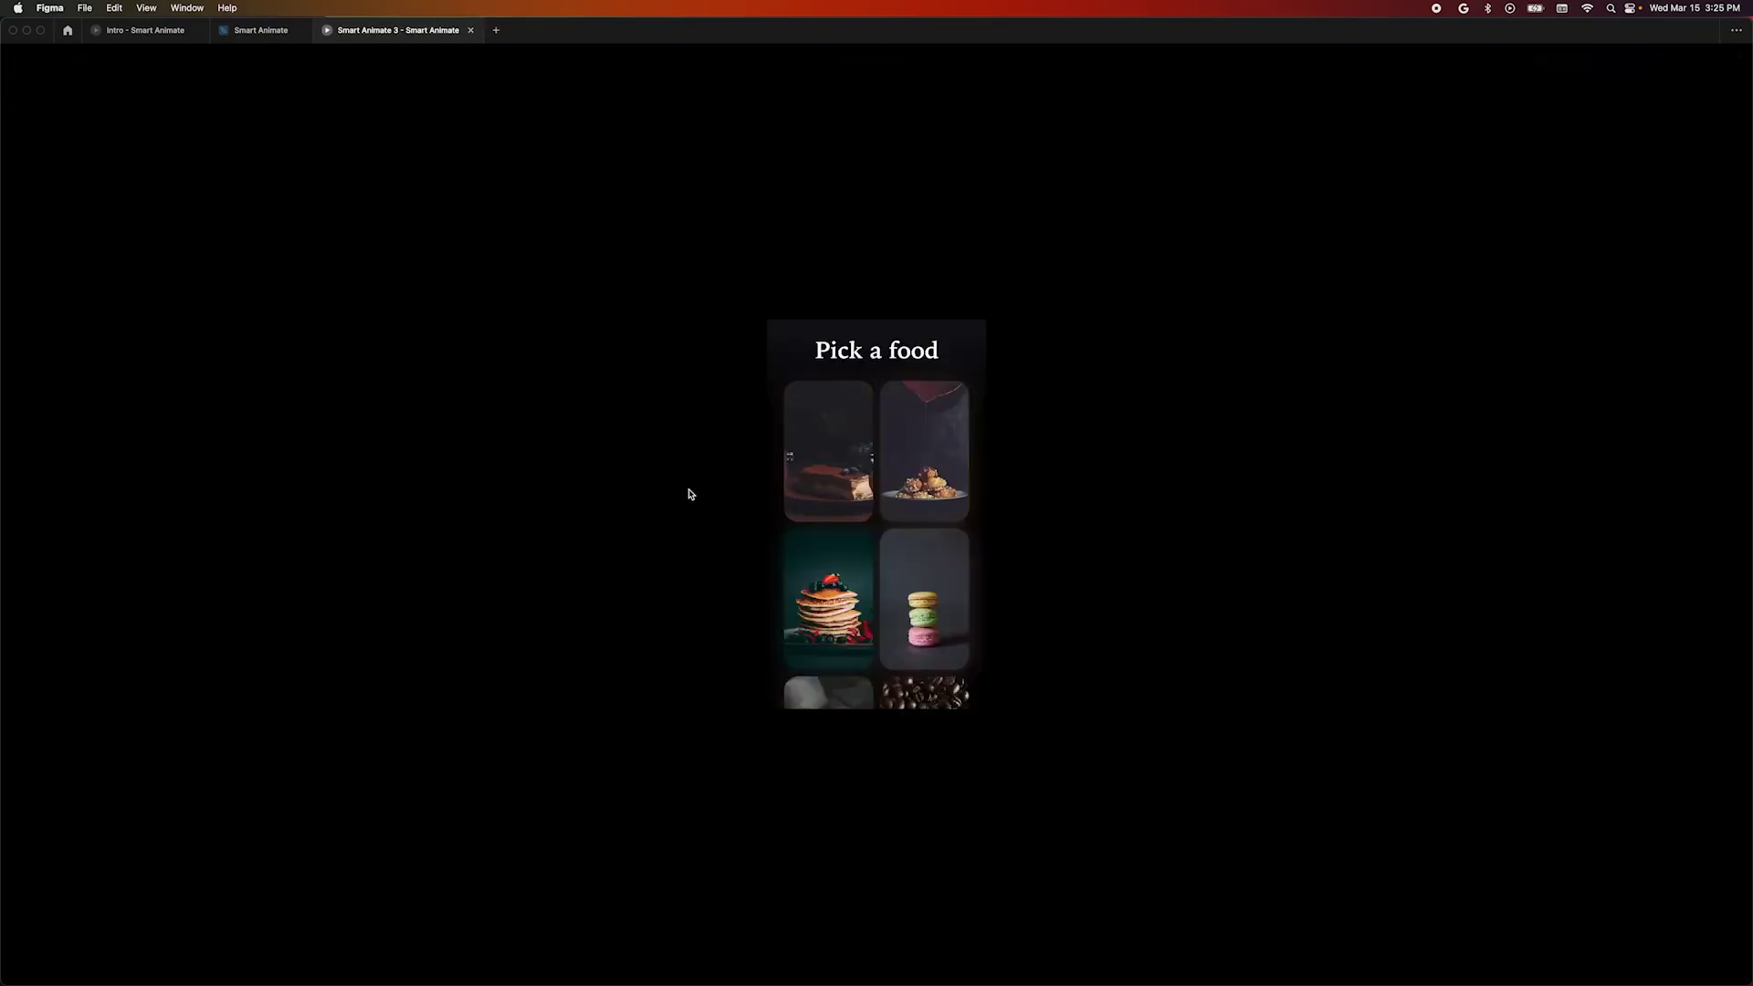
In the prototype preview, open the Tiramisu card's detail screen, close it back to the grid, then reopen it
click(850, 456)
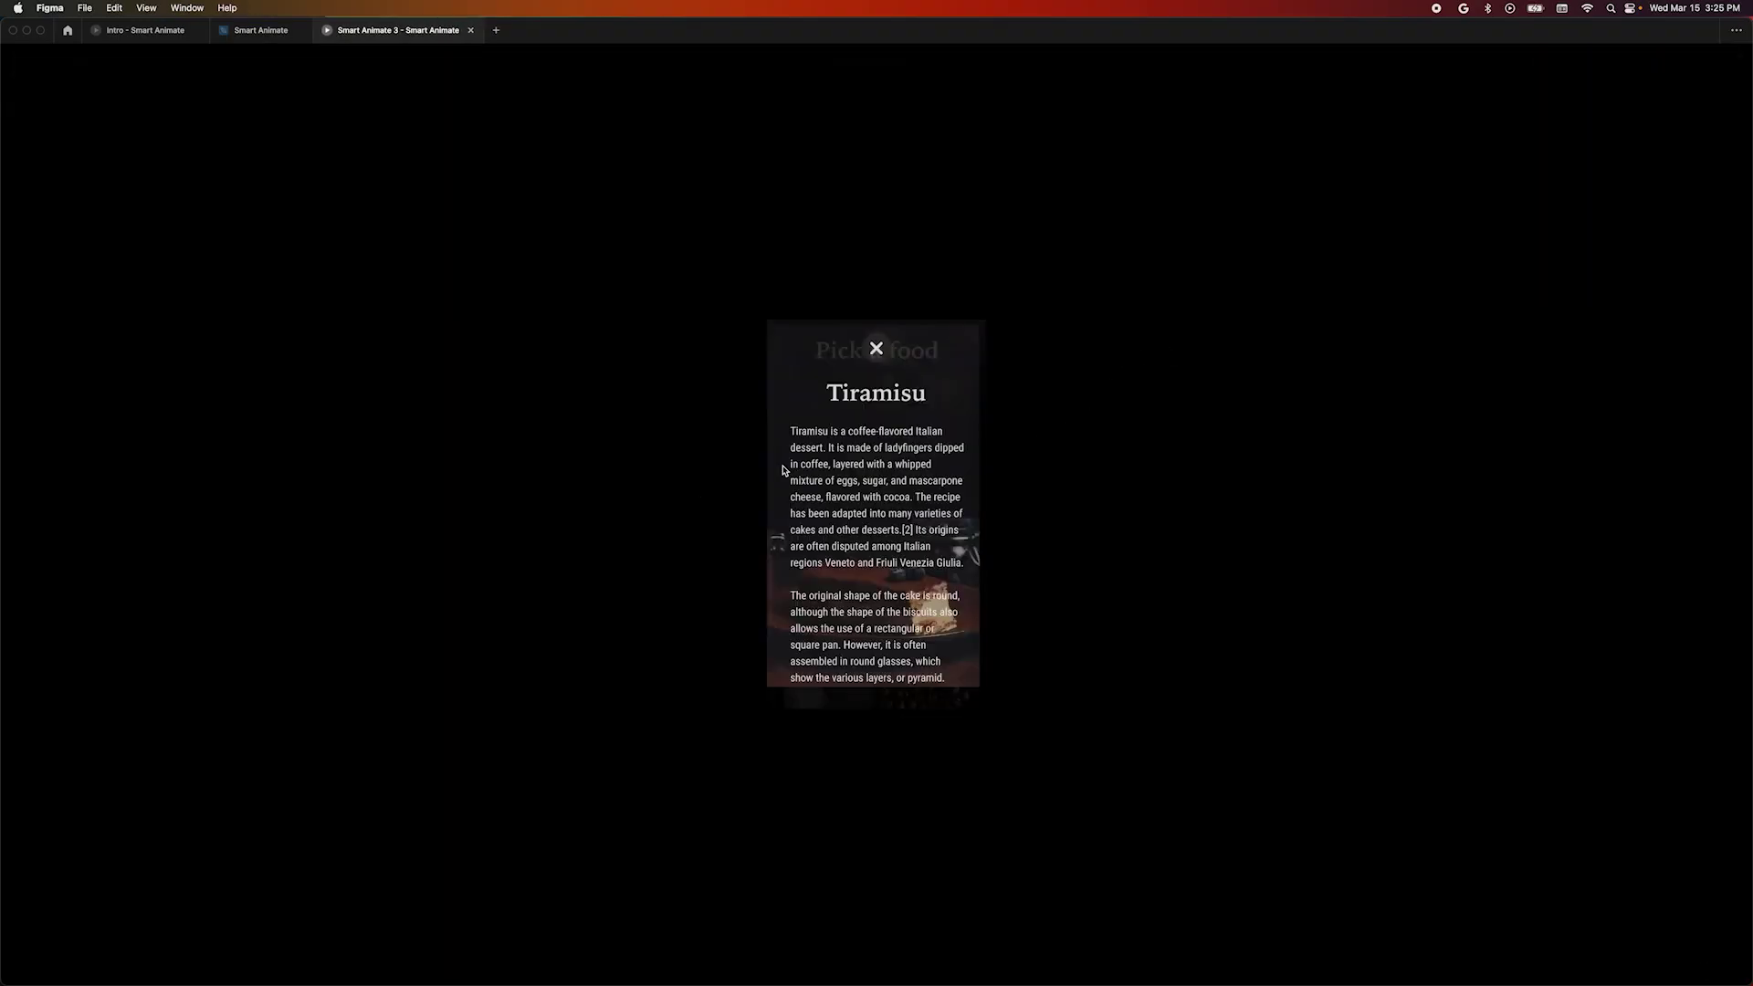
click(877, 350)
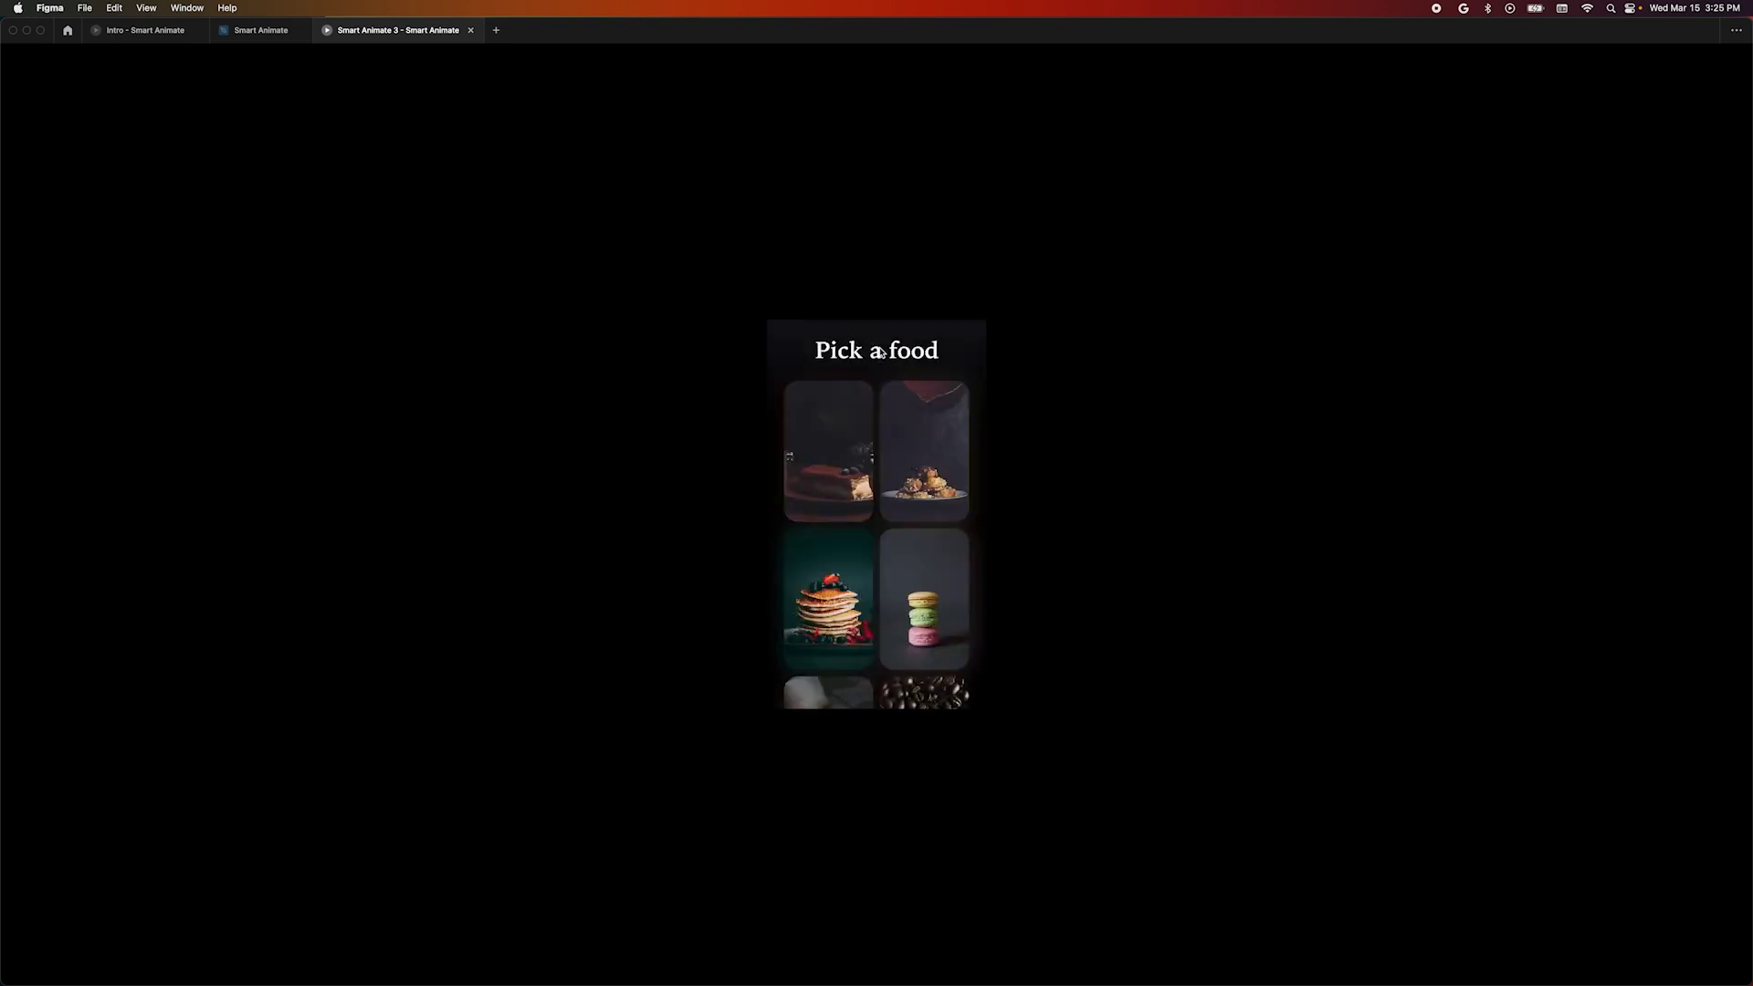
click(821, 476)
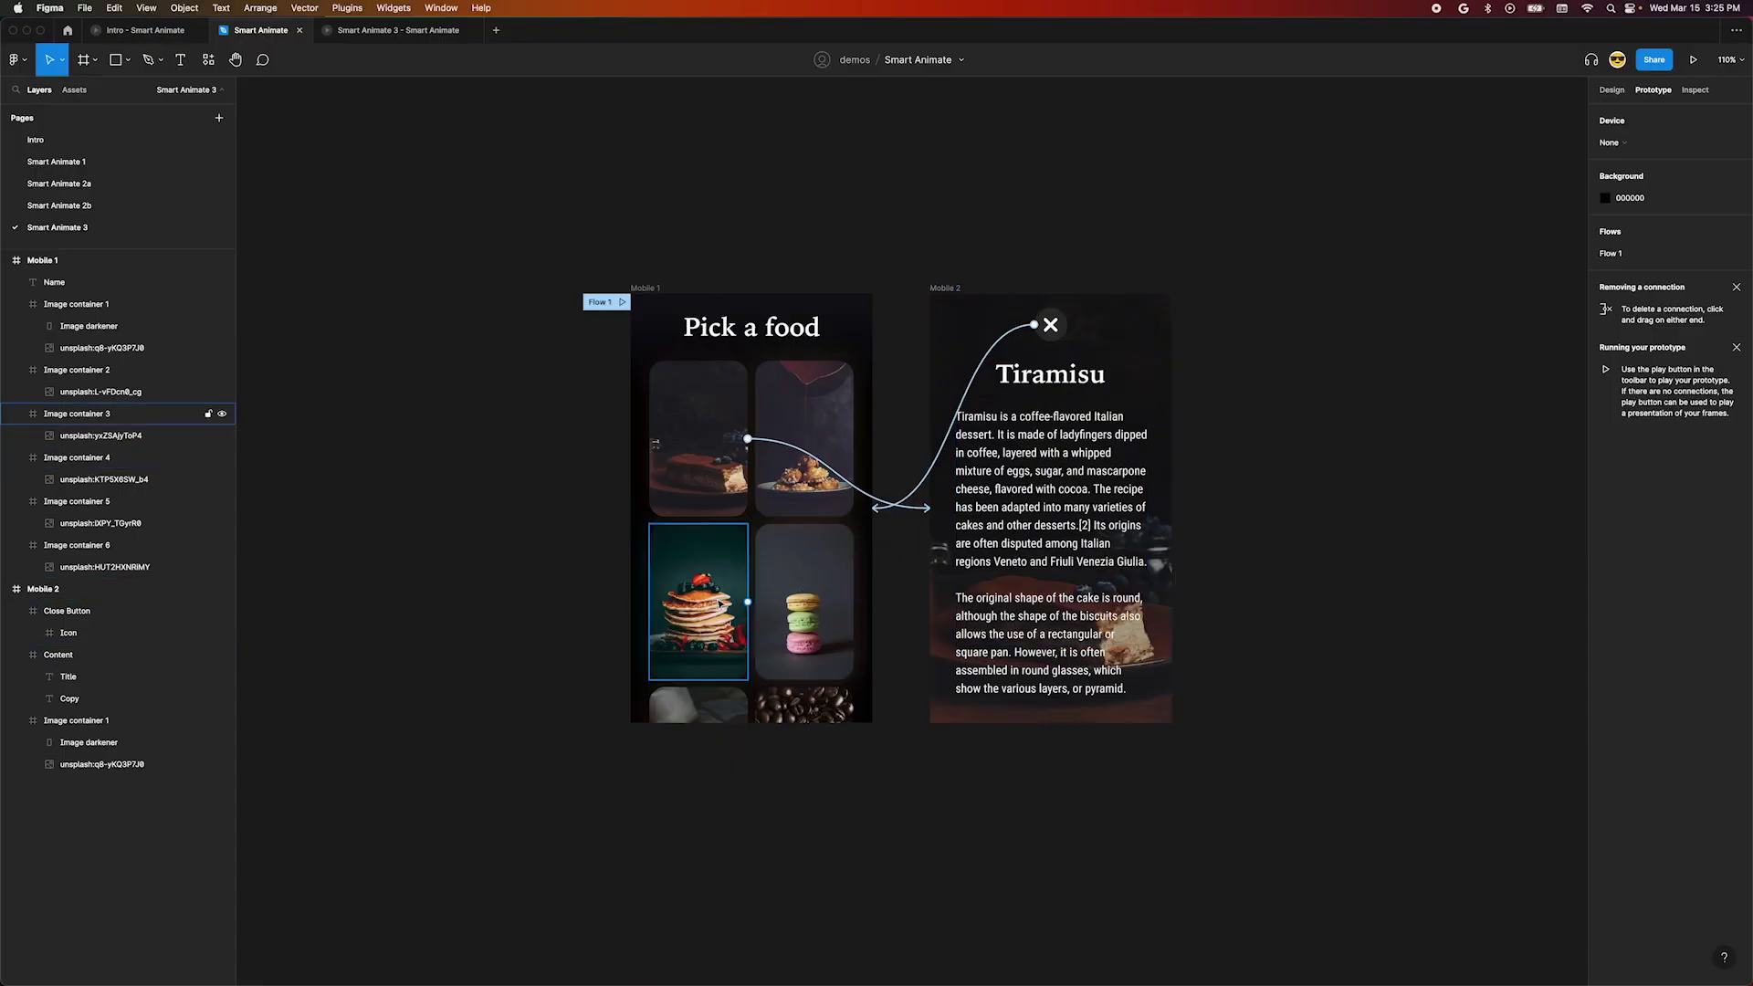
Select the other food cards (Image containers 2–6) and paste them into Mobile 2
click(712, 551)
scroll(758, 475, down, 1)
shift+click(804, 392)
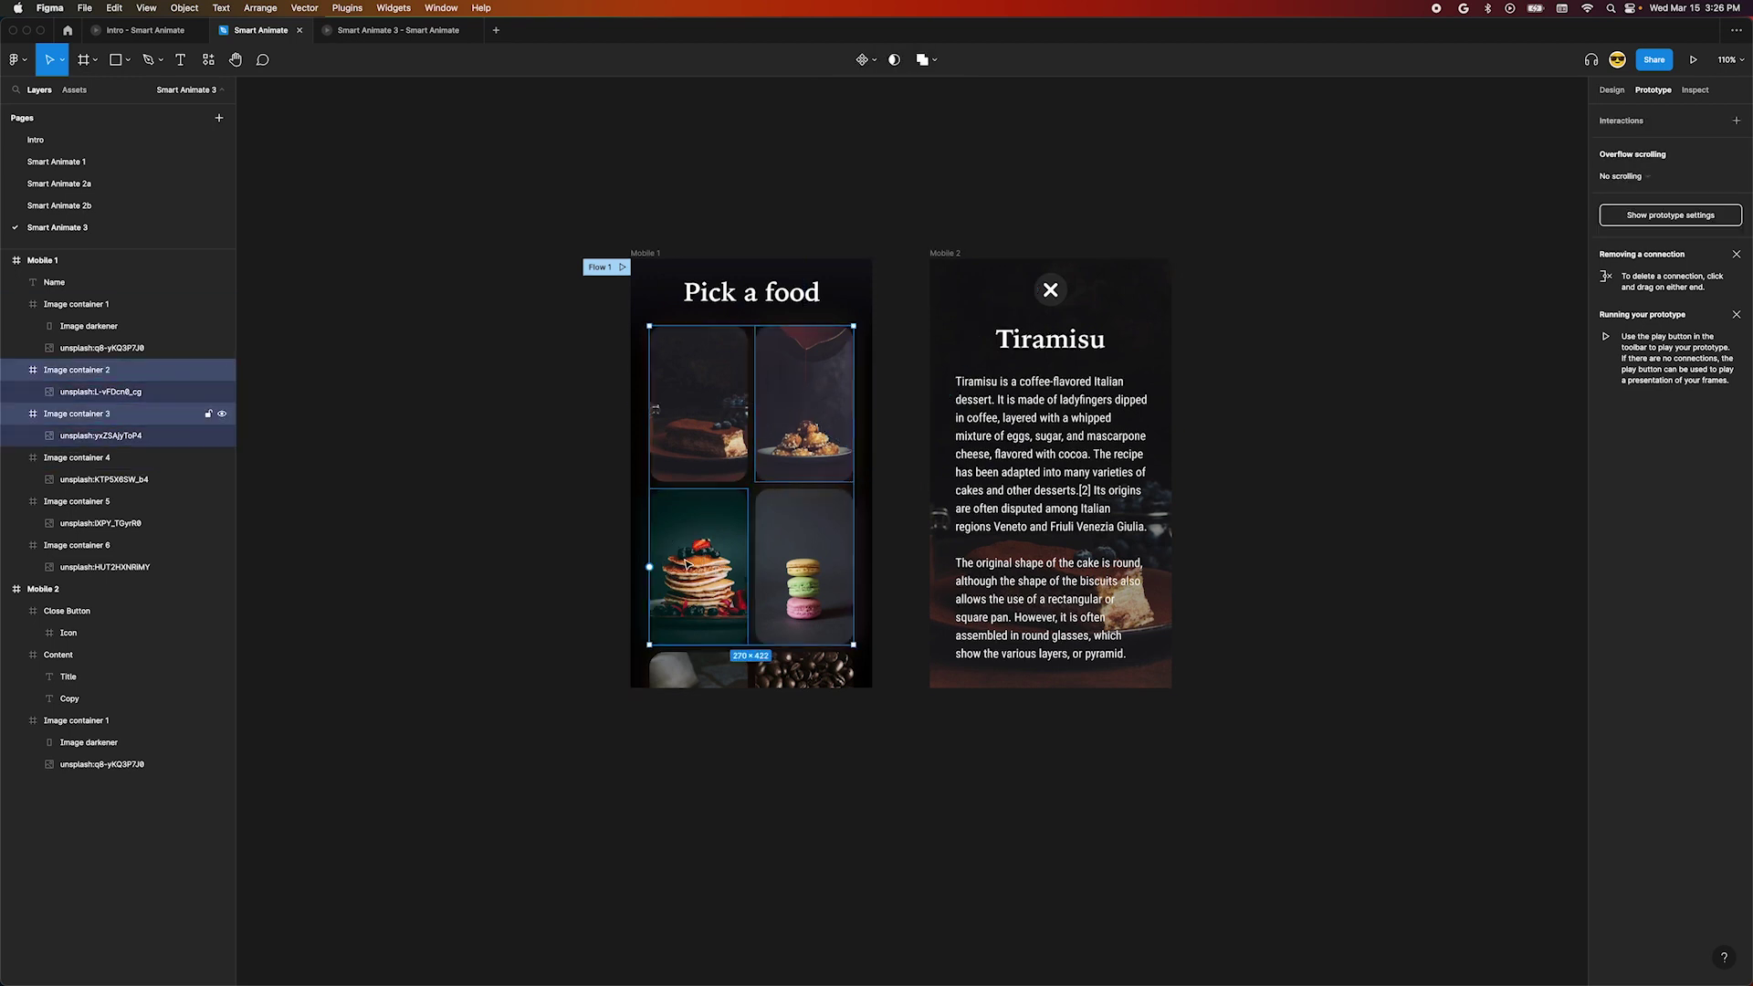
shift+click(758, 625)
shift+click(712, 731)
shift+click(803, 731)
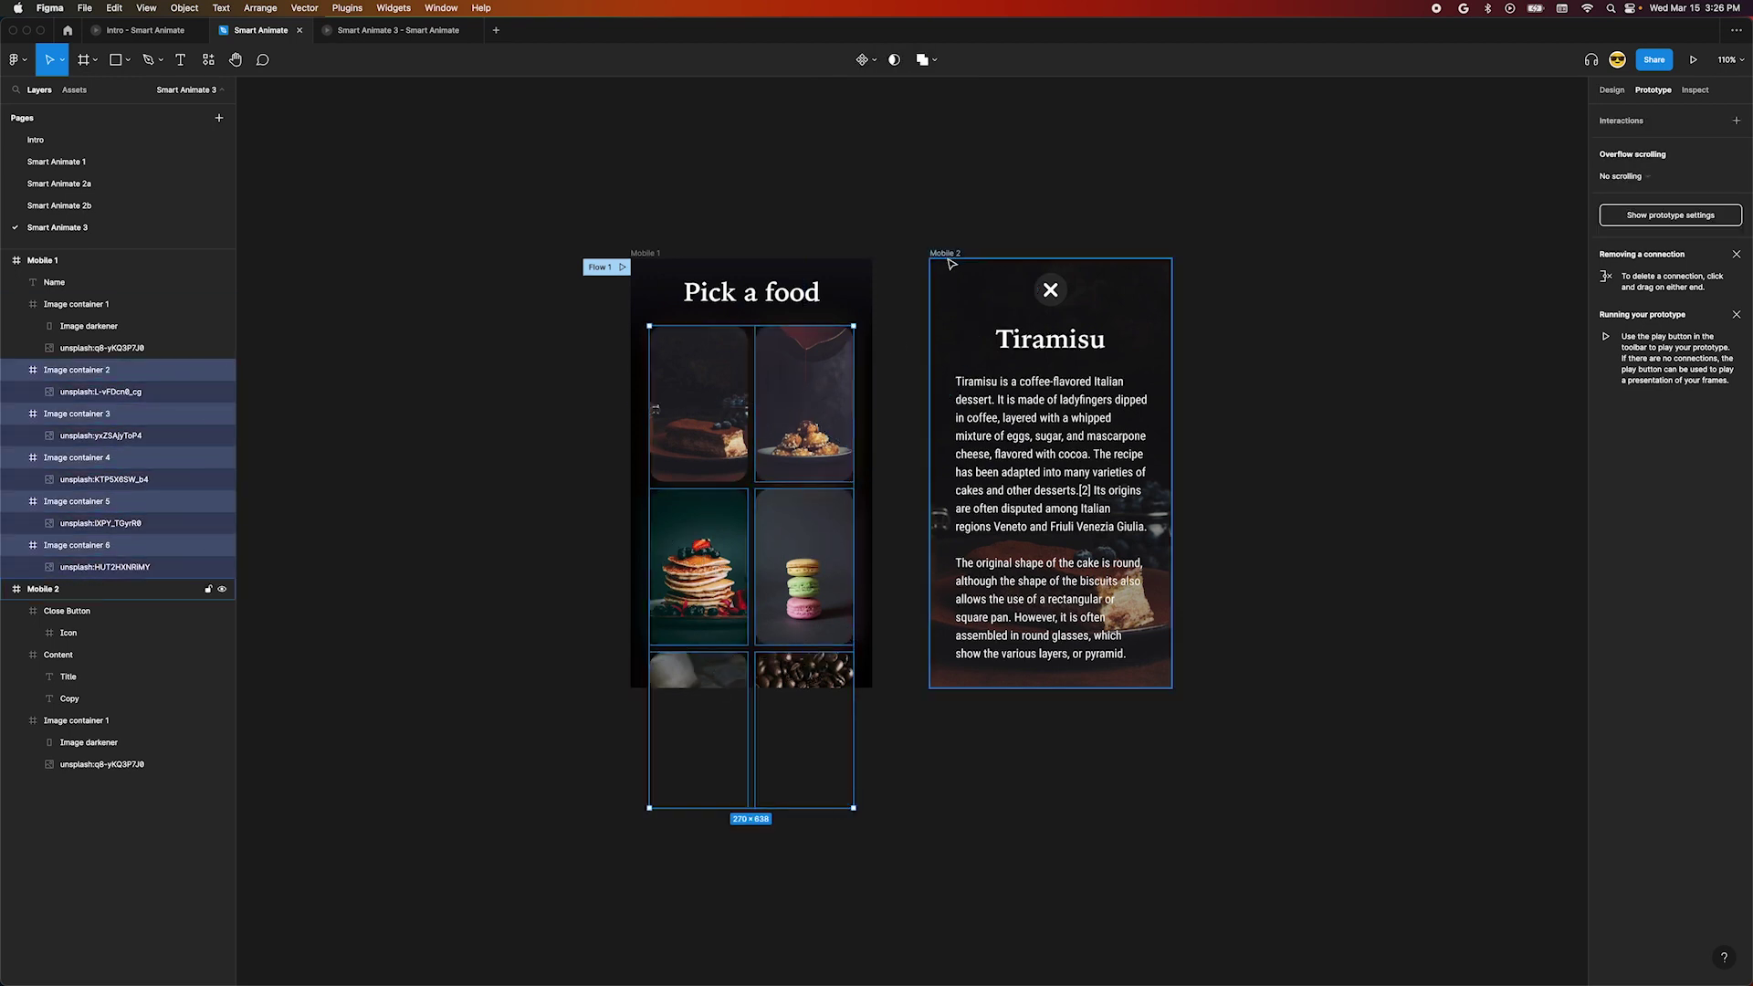
click(954, 257)
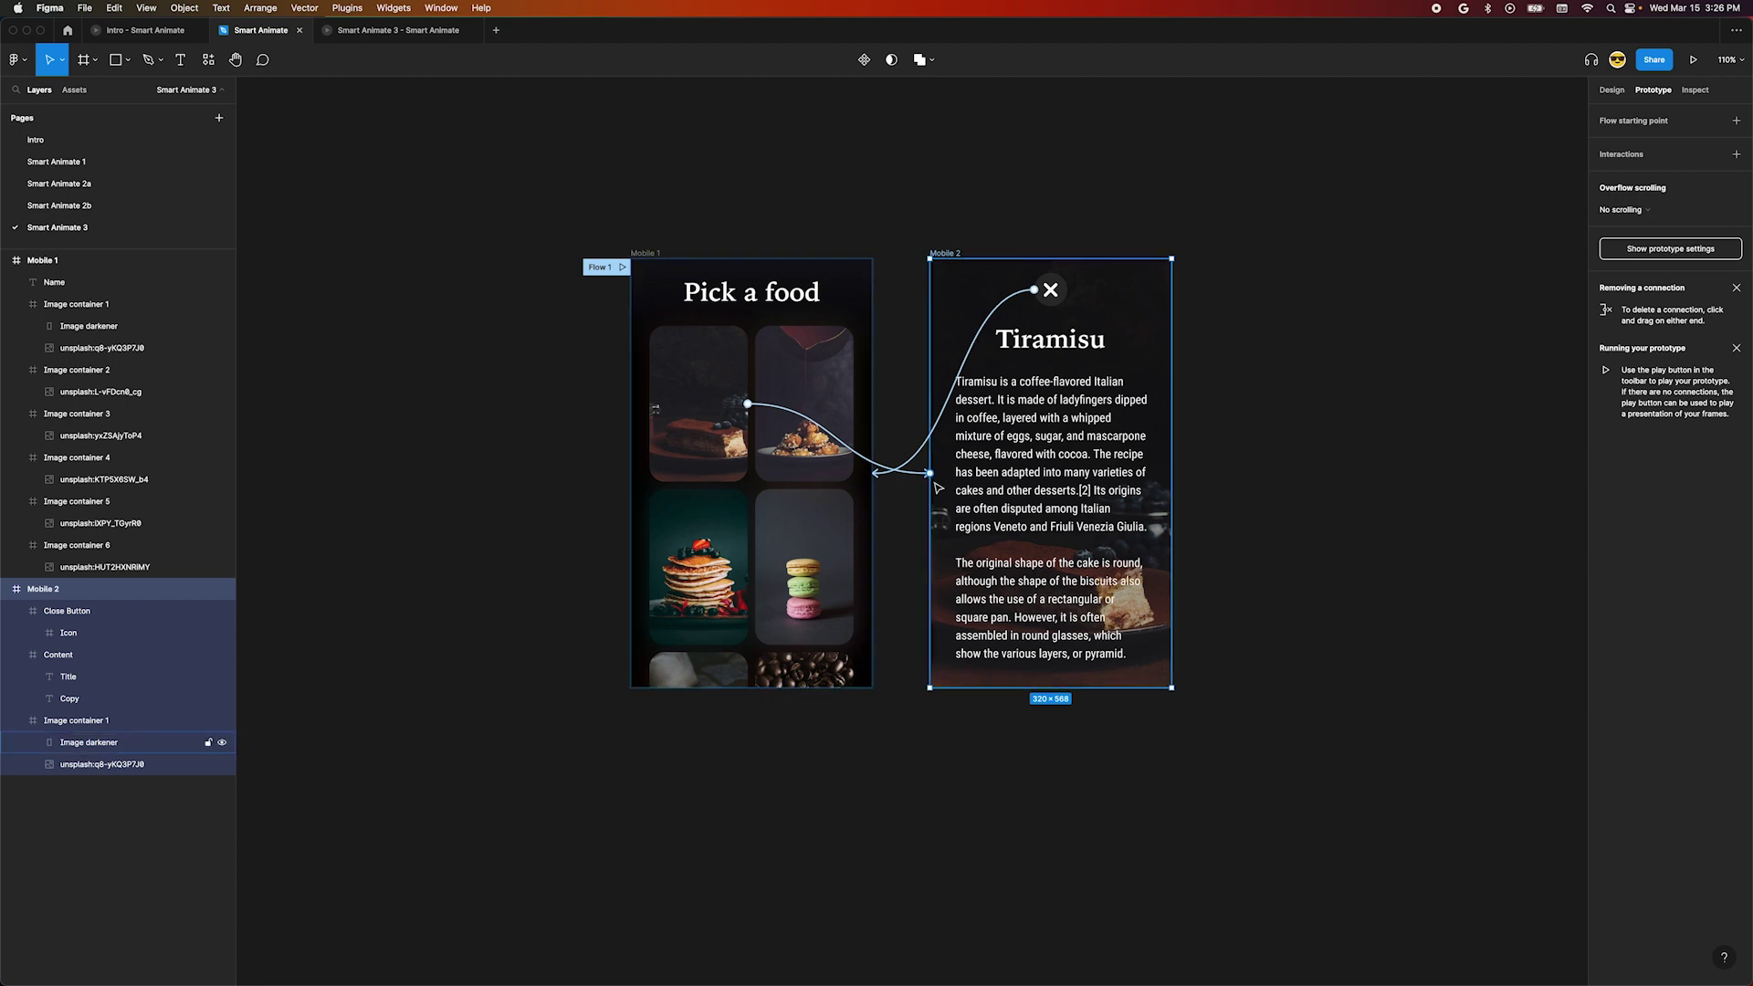
key(super+v)
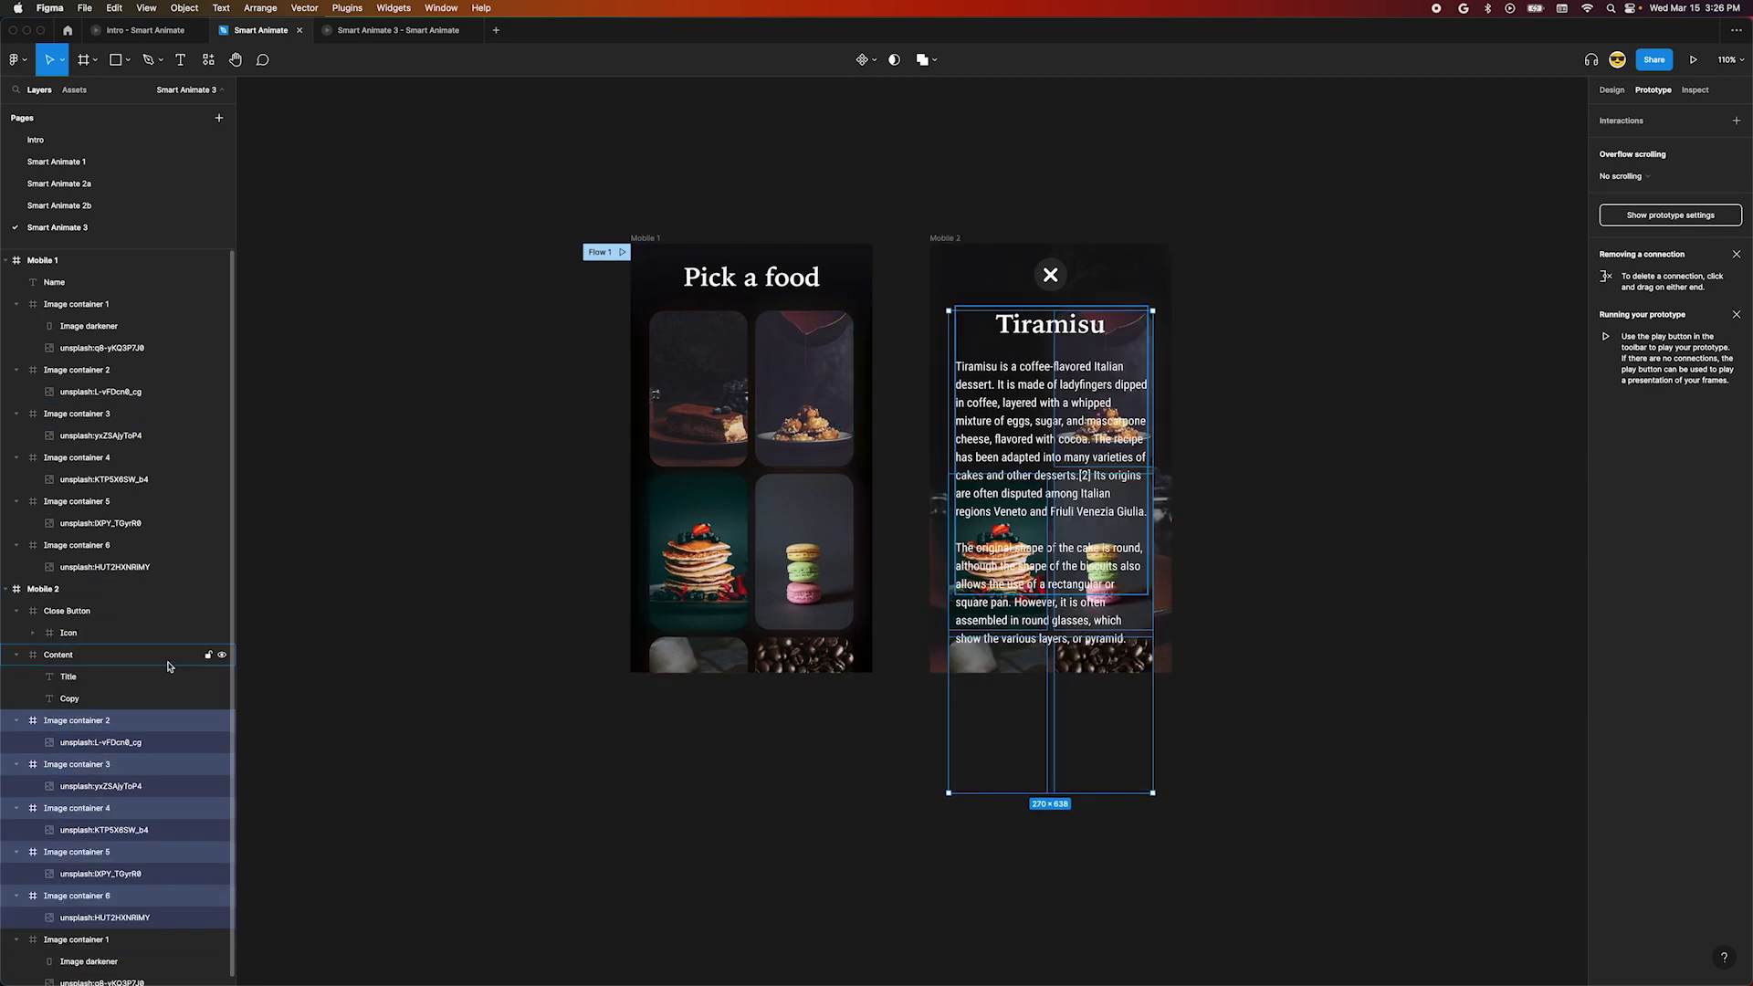
Hide Content and Close Button, then push the two pasted card columns outward to the sides
click(222, 654)
click(222, 611)
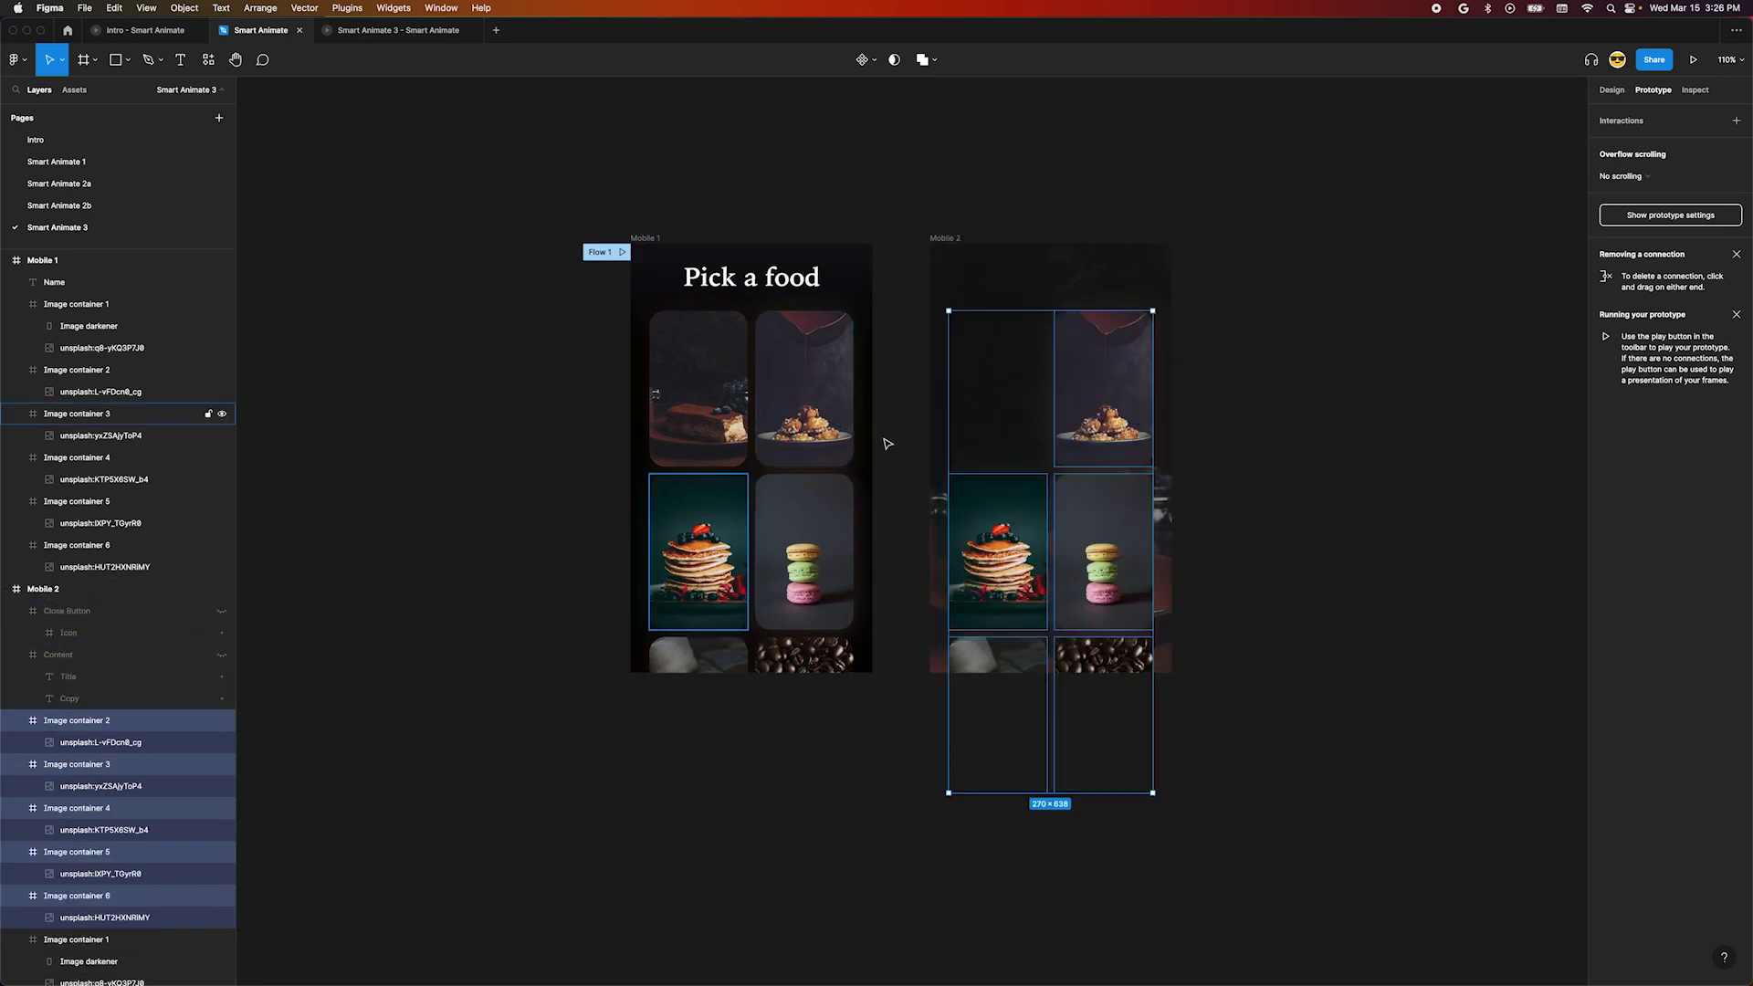
click(1106, 385)
shift+click(1103, 548)
shift+click(1080, 649)
drag(1080, 649, 1147, 650)
click(998, 548)
shift+click(951, 649)
drag(950, 649, 877, 650)
Set the pasted cards to 0% opacity and unhide Content and Close Button
click(1613, 89)
drag(1704, 435, 1410, 445)
click(1402, 444)
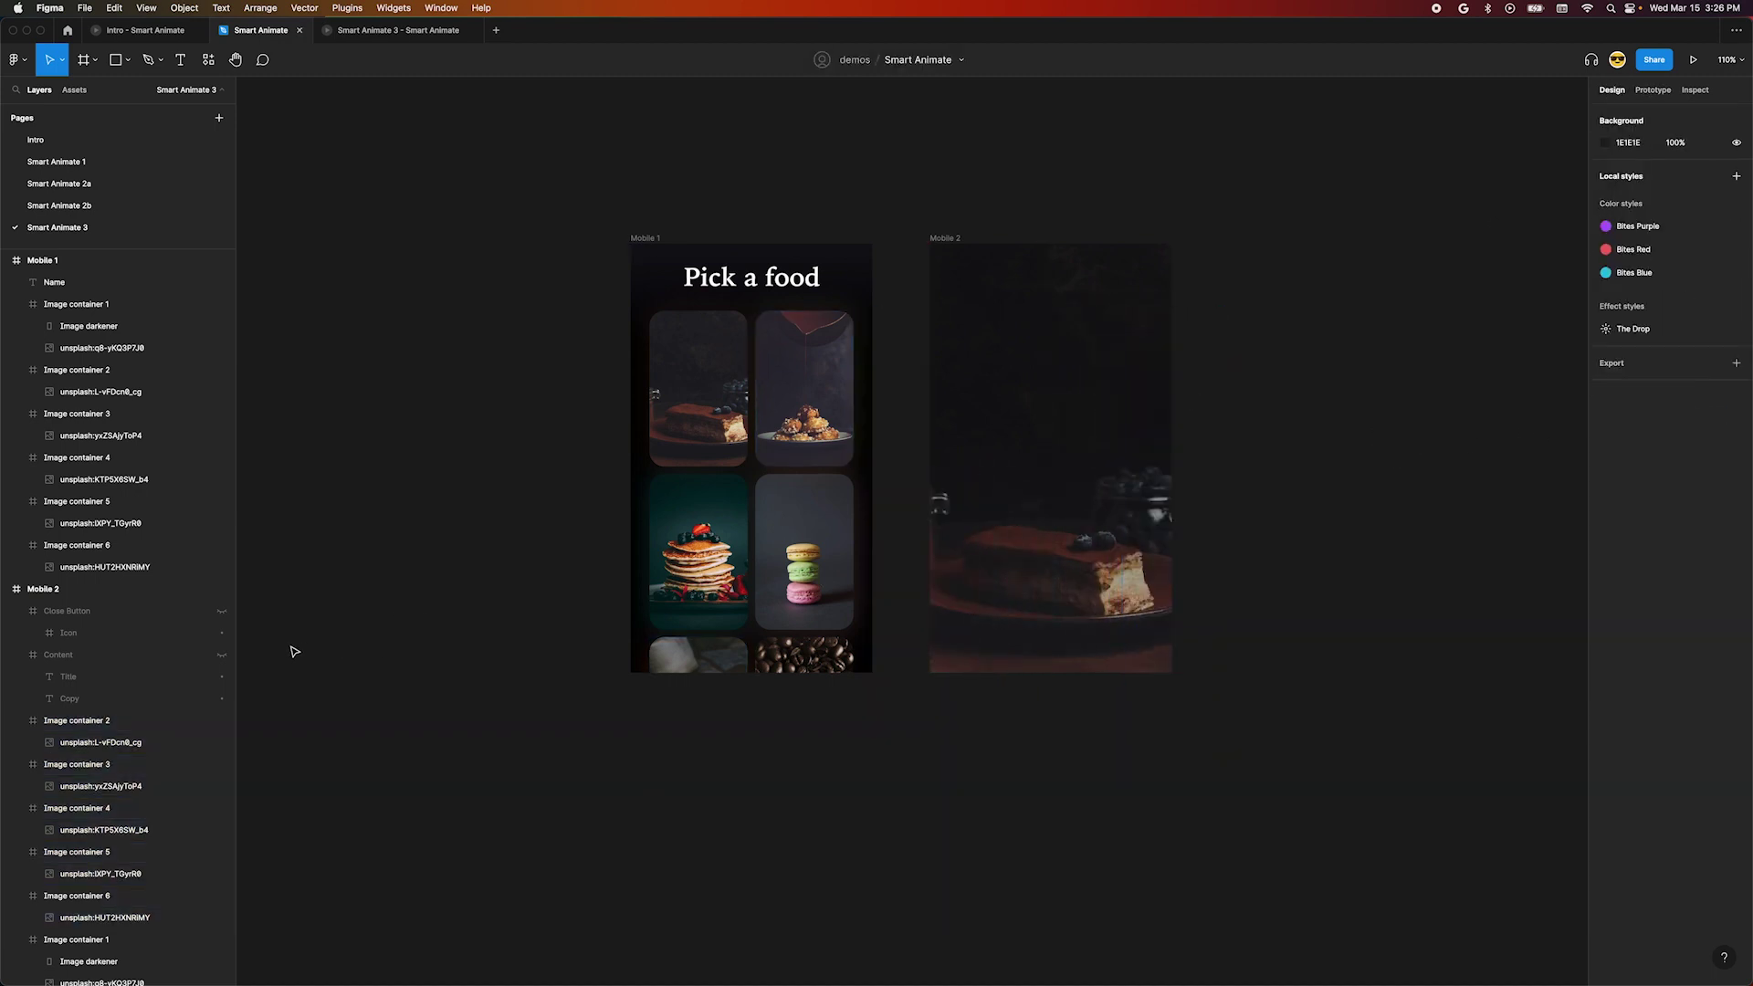
click(222, 655)
click(223, 614)
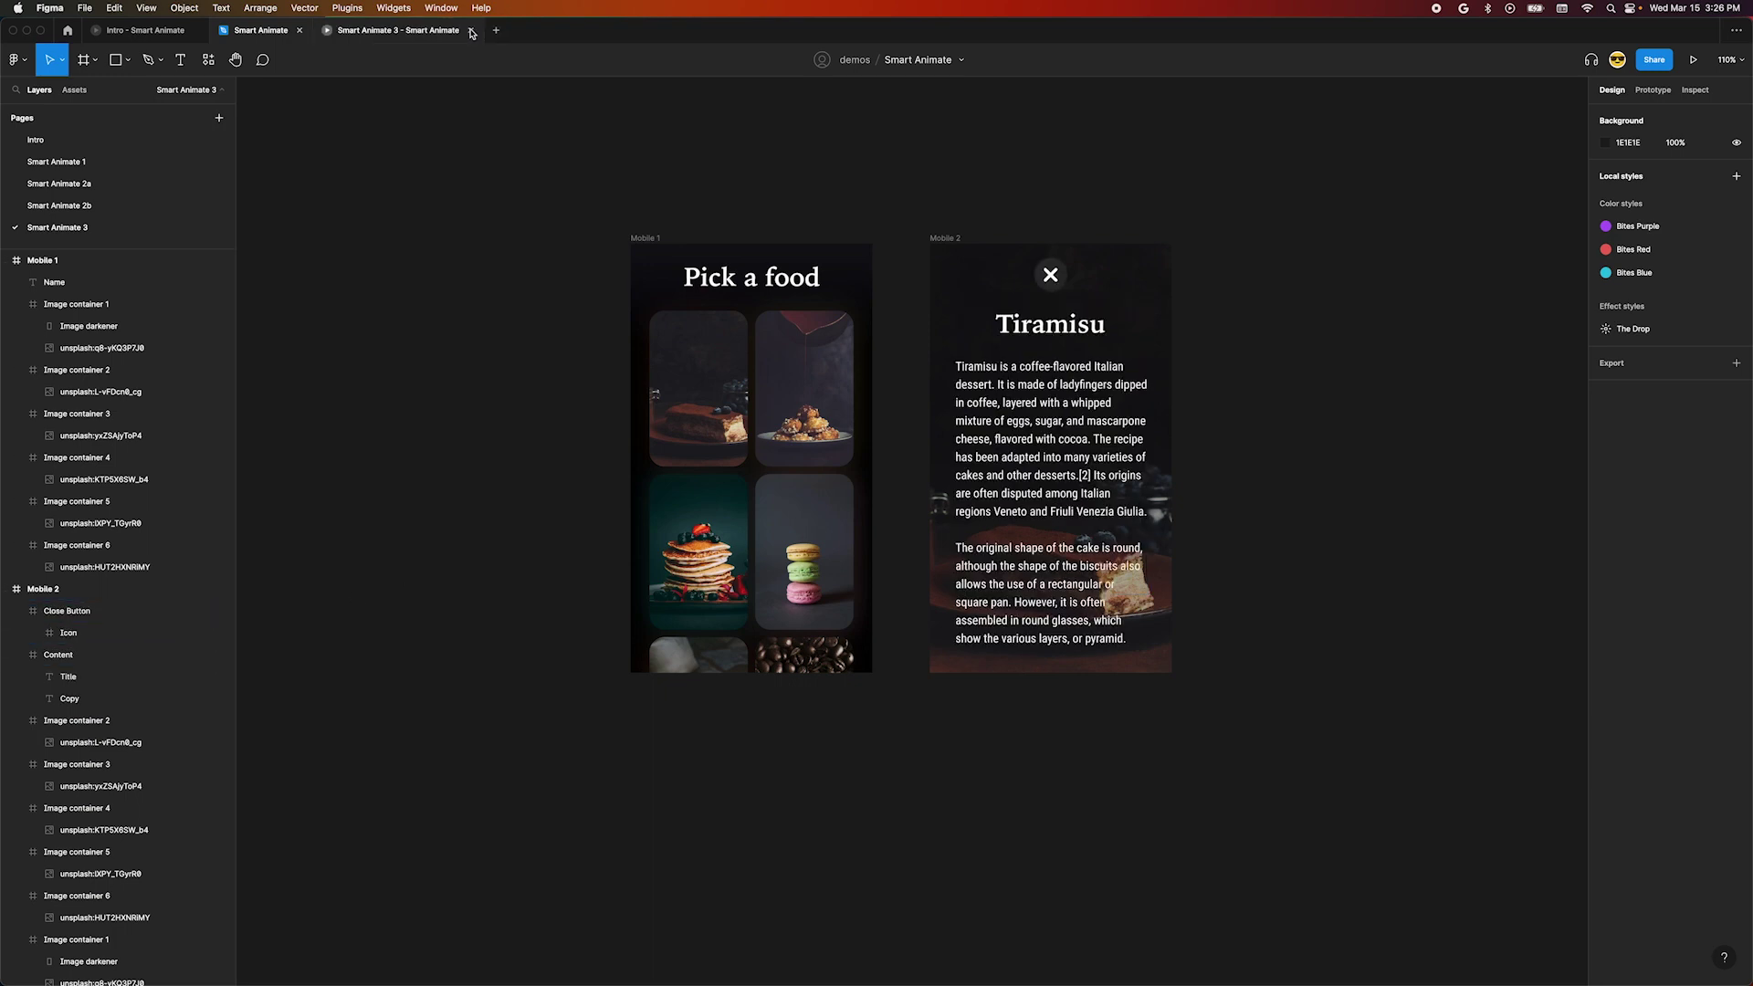
Preview the prototype, opening and closing the Tiramisu detail screen twice
click(436, 34)
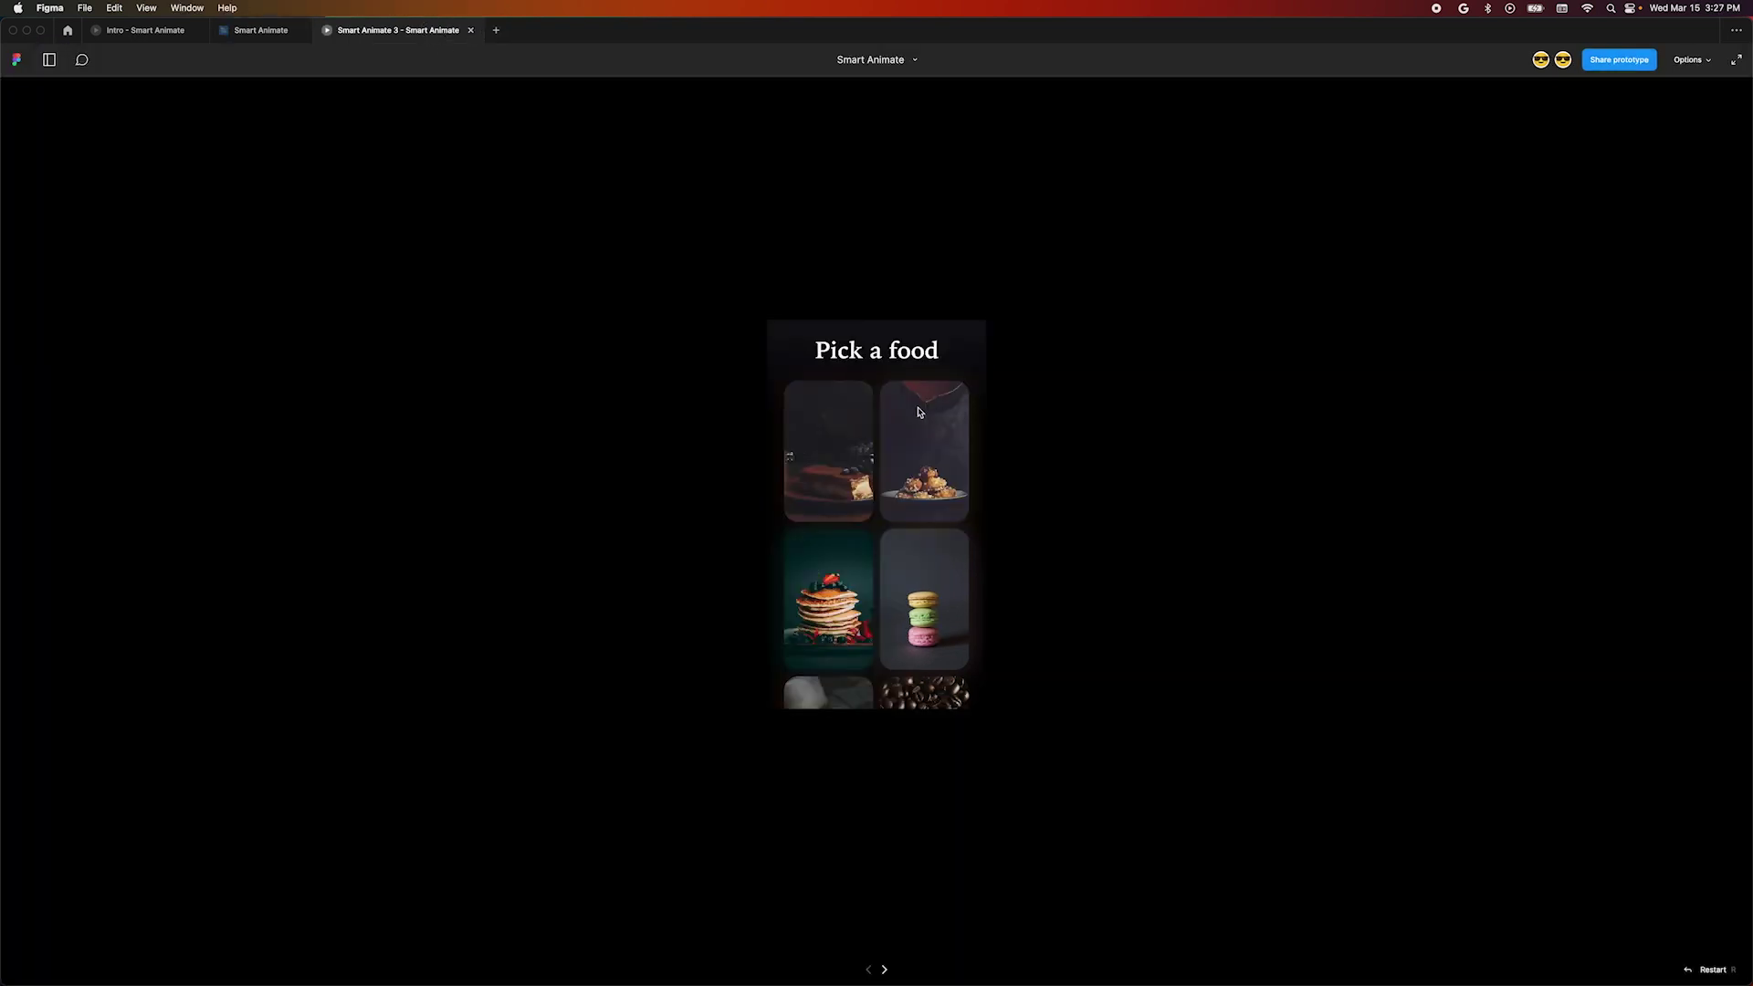
click(848, 464)
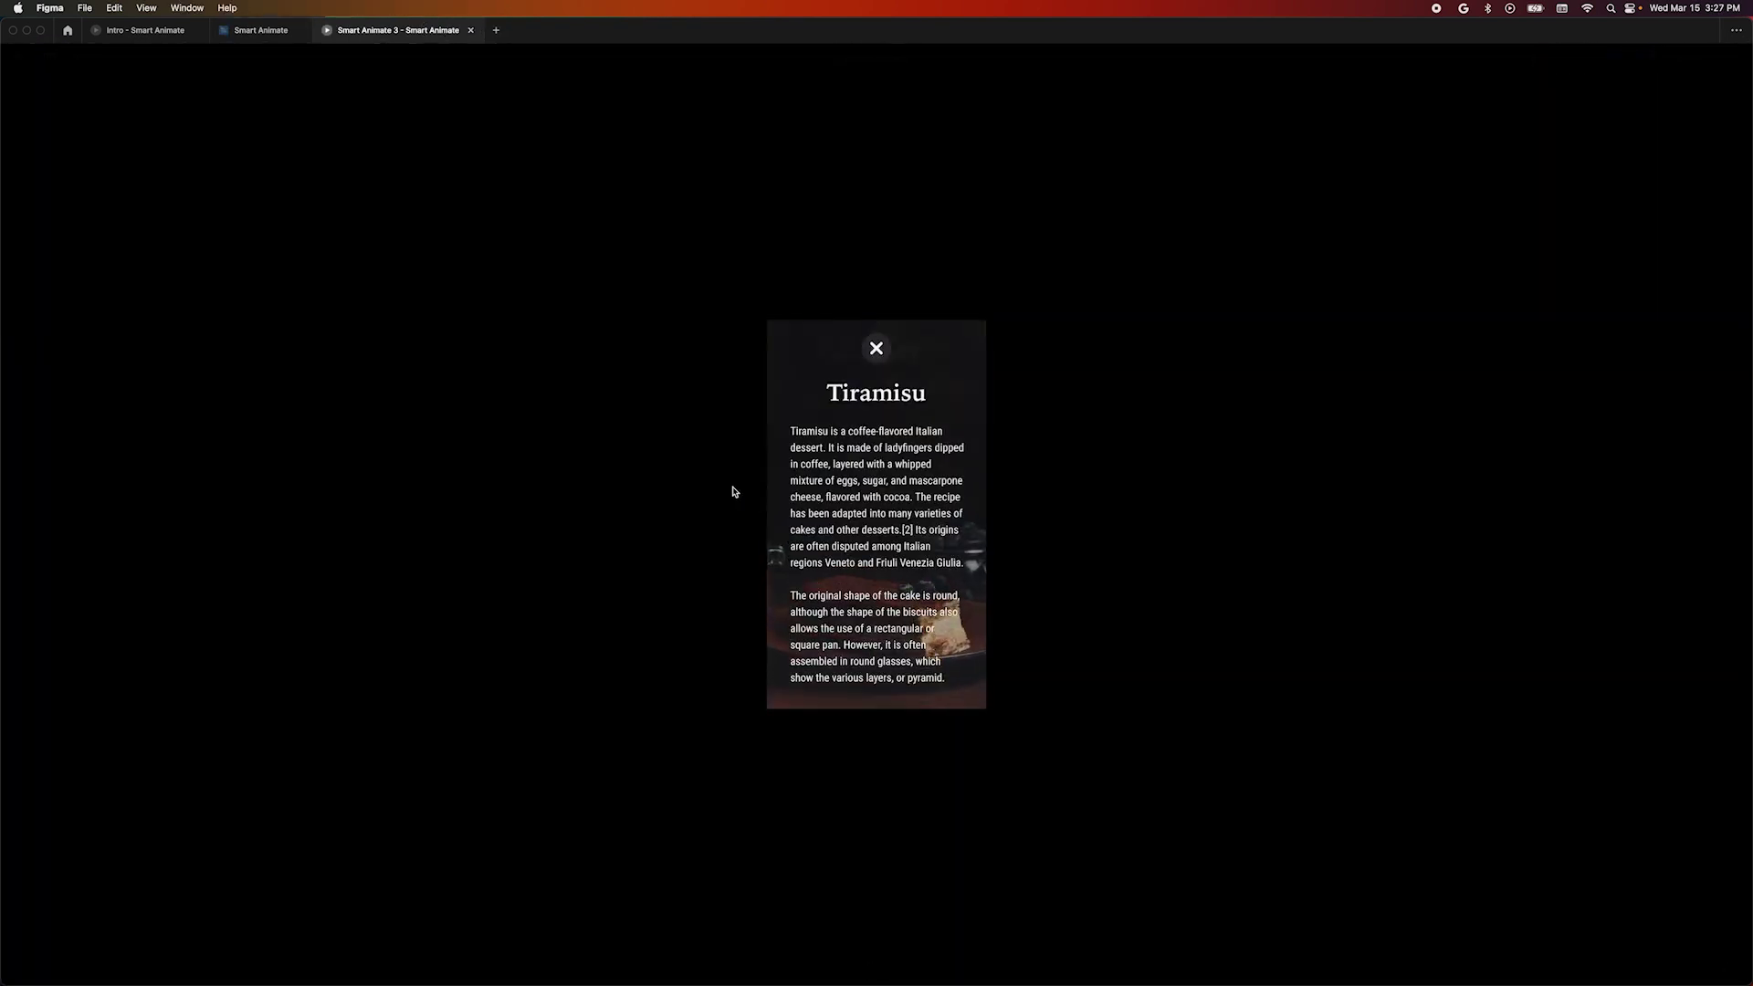
click(876, 352)
click(767, 438)
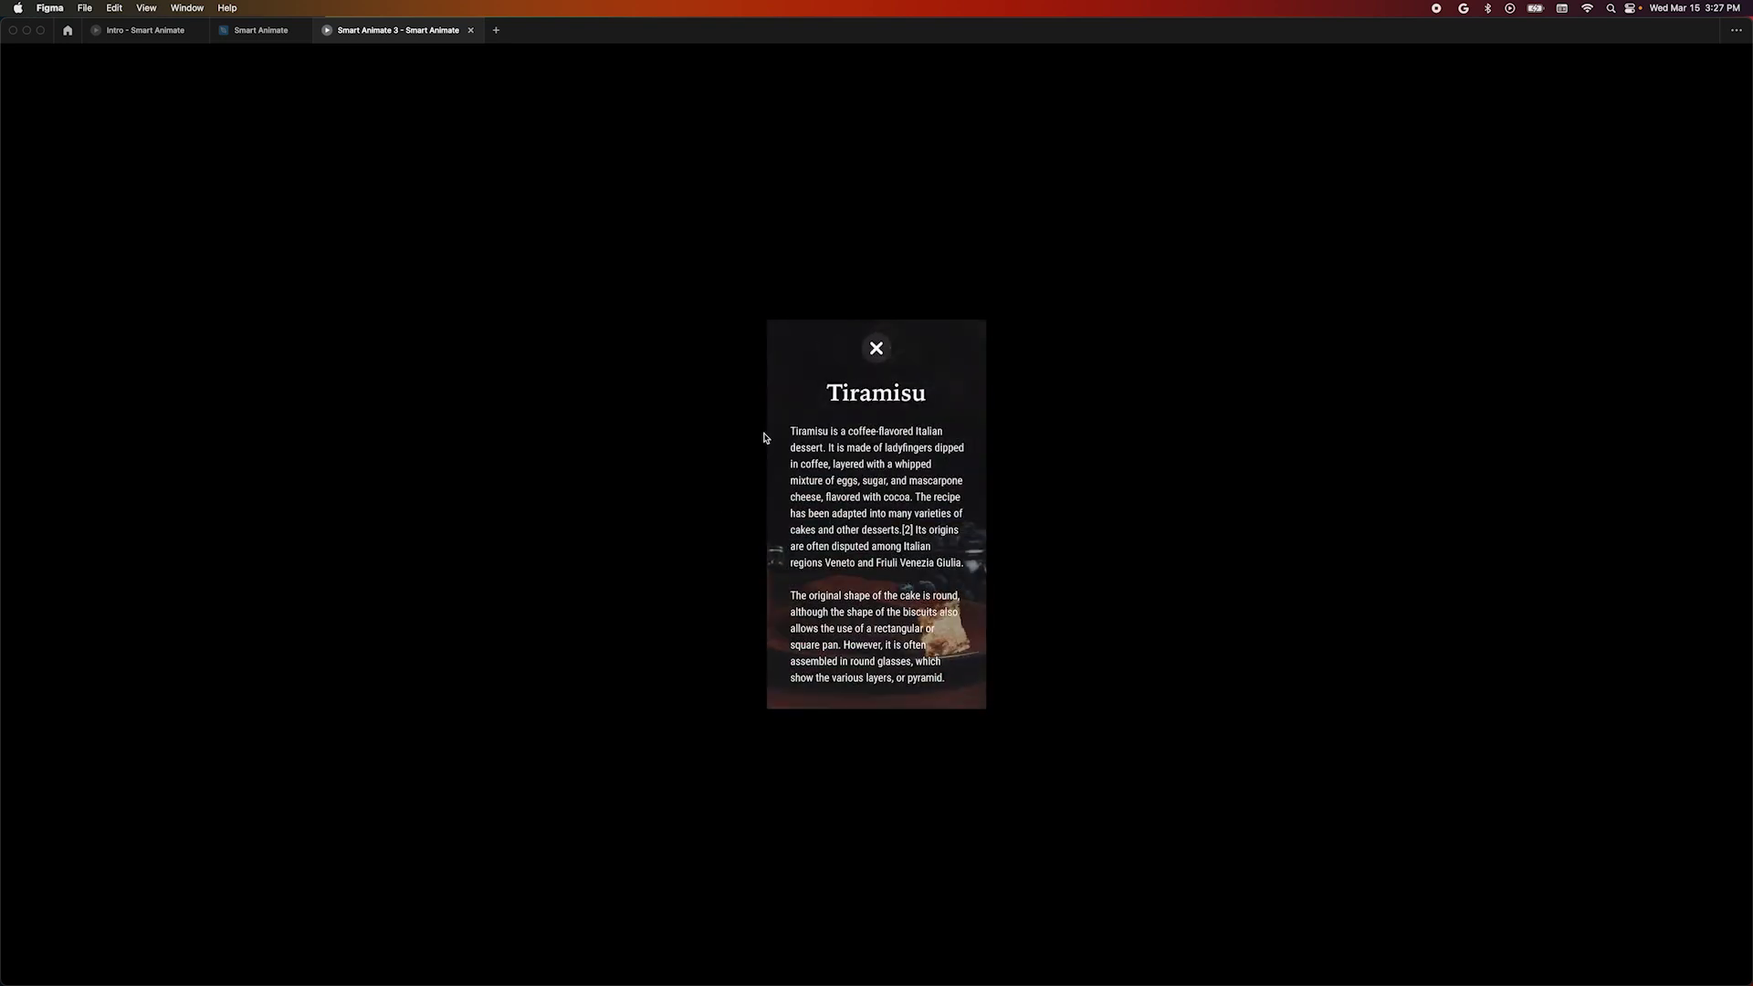
click(872, 350)
click(261, 31)
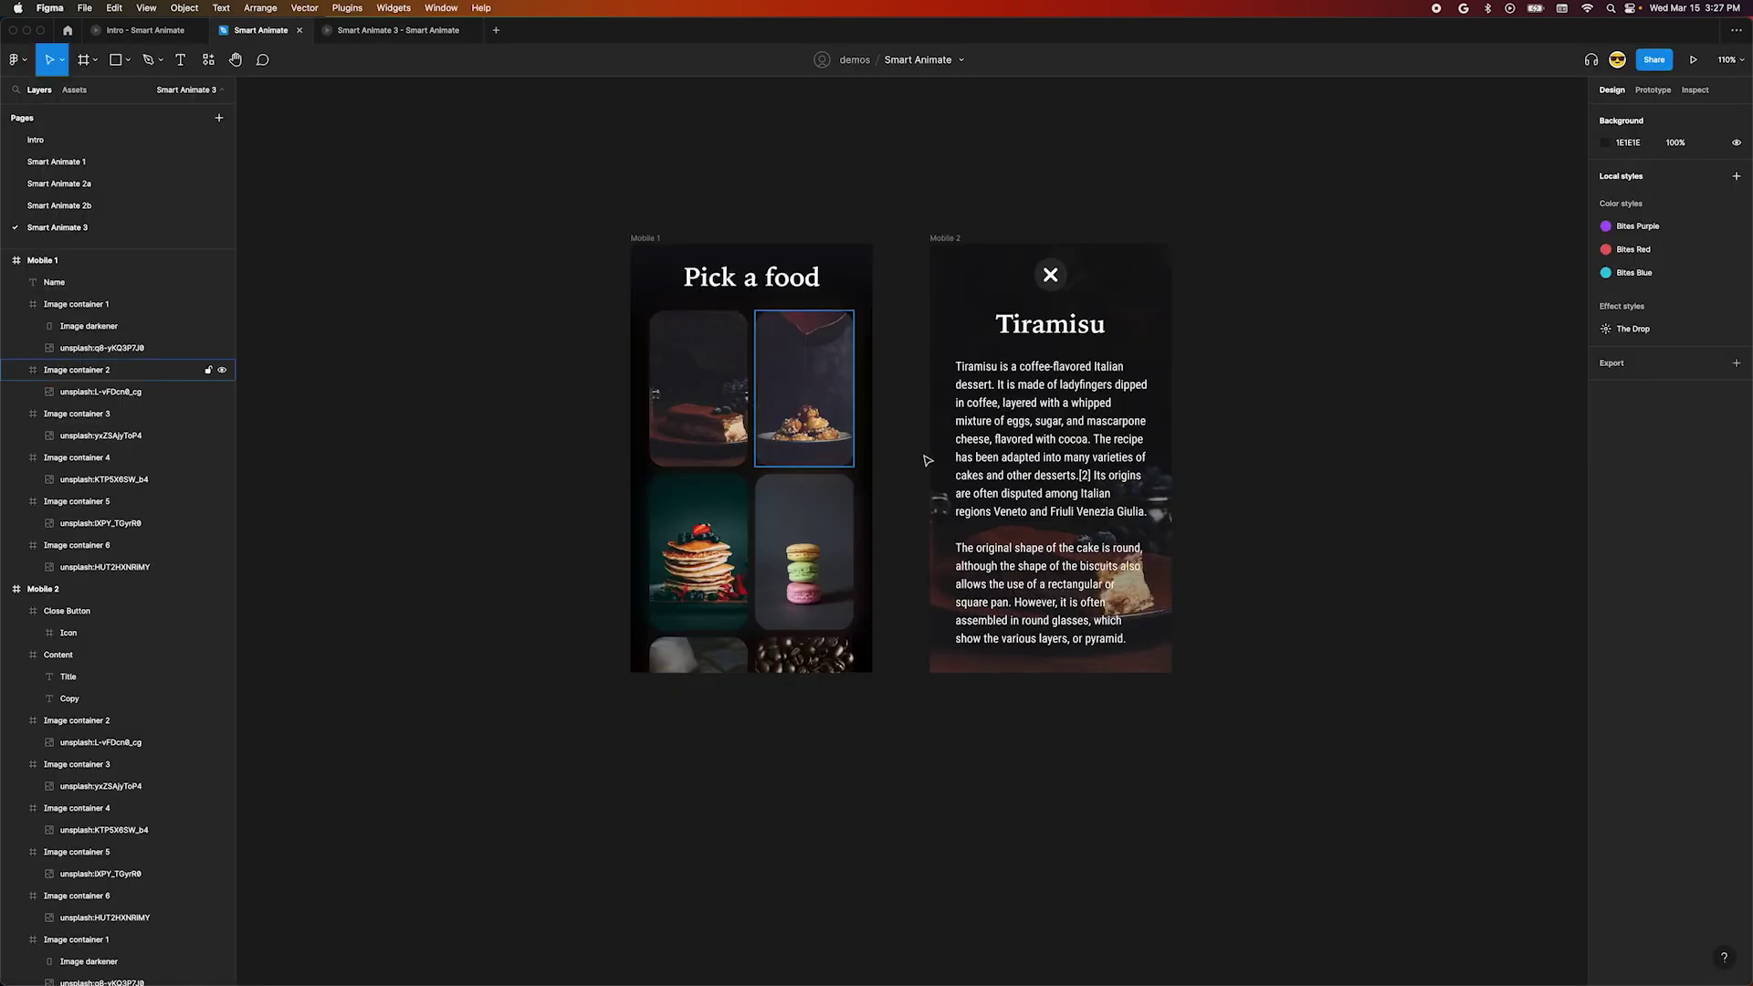
Copy Mobile 2's Tiramisu Content frame into Mobile 1, lowered to Y 225 at 0% opacity
click(1072, 437)
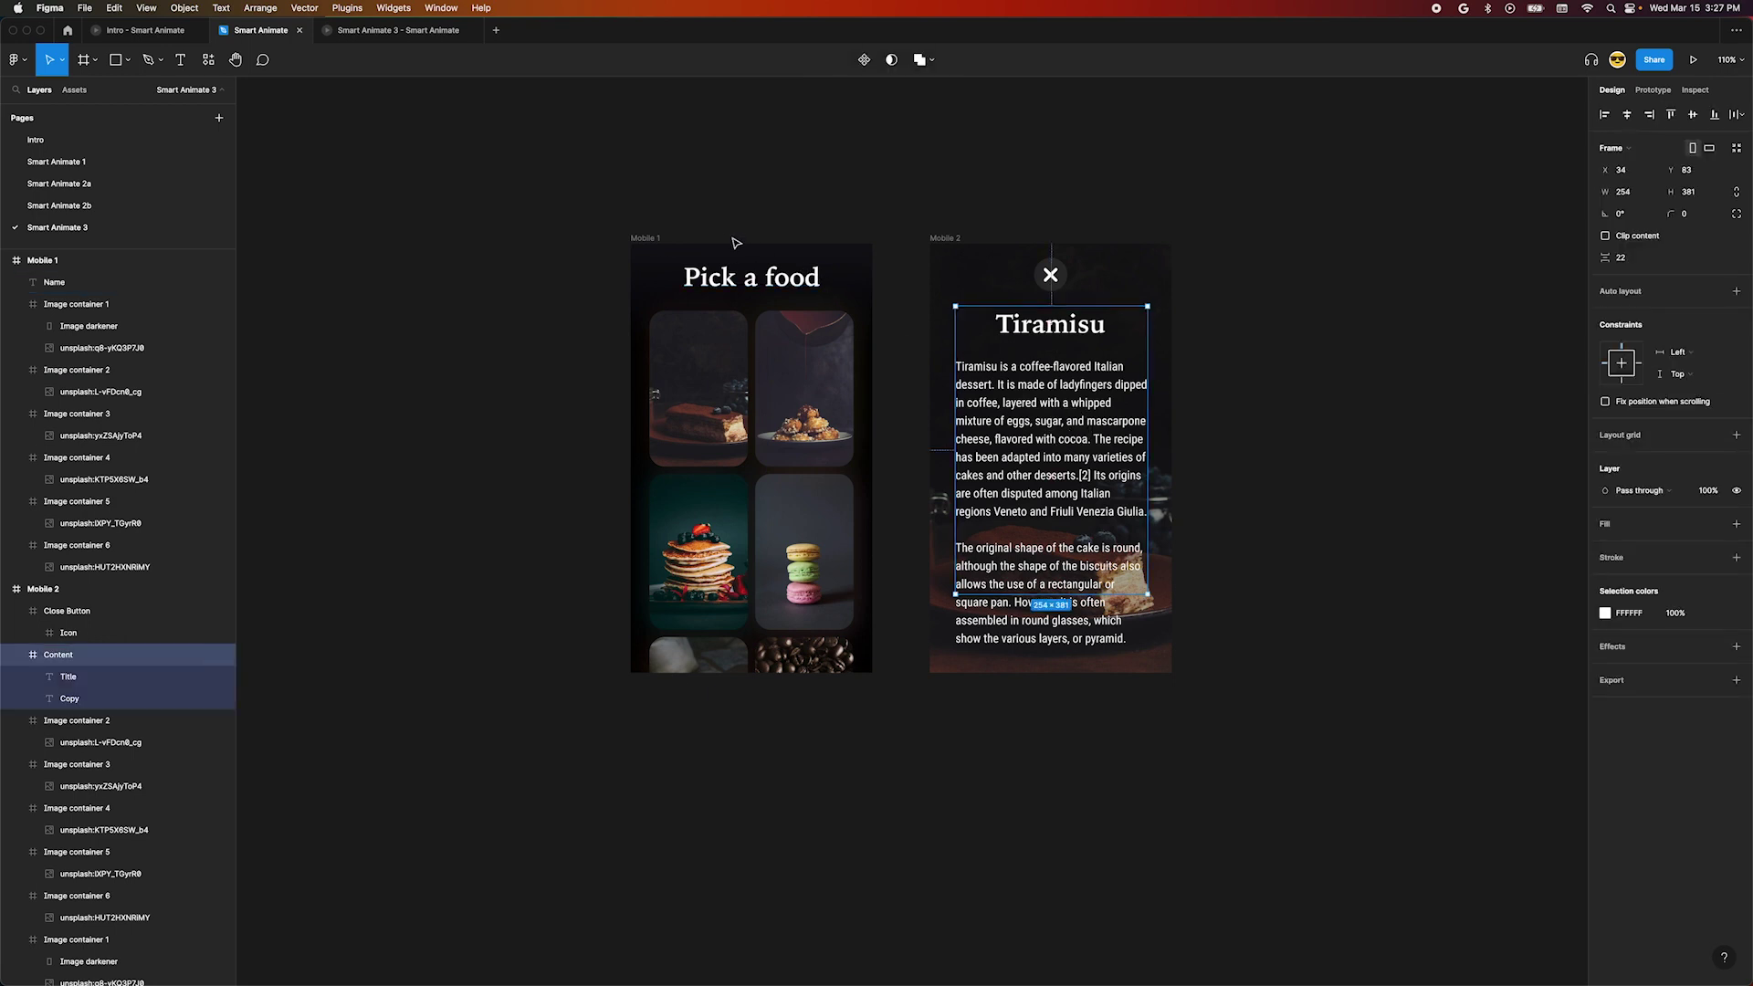
click(642, 241)
key(super+c)
key(super+v)
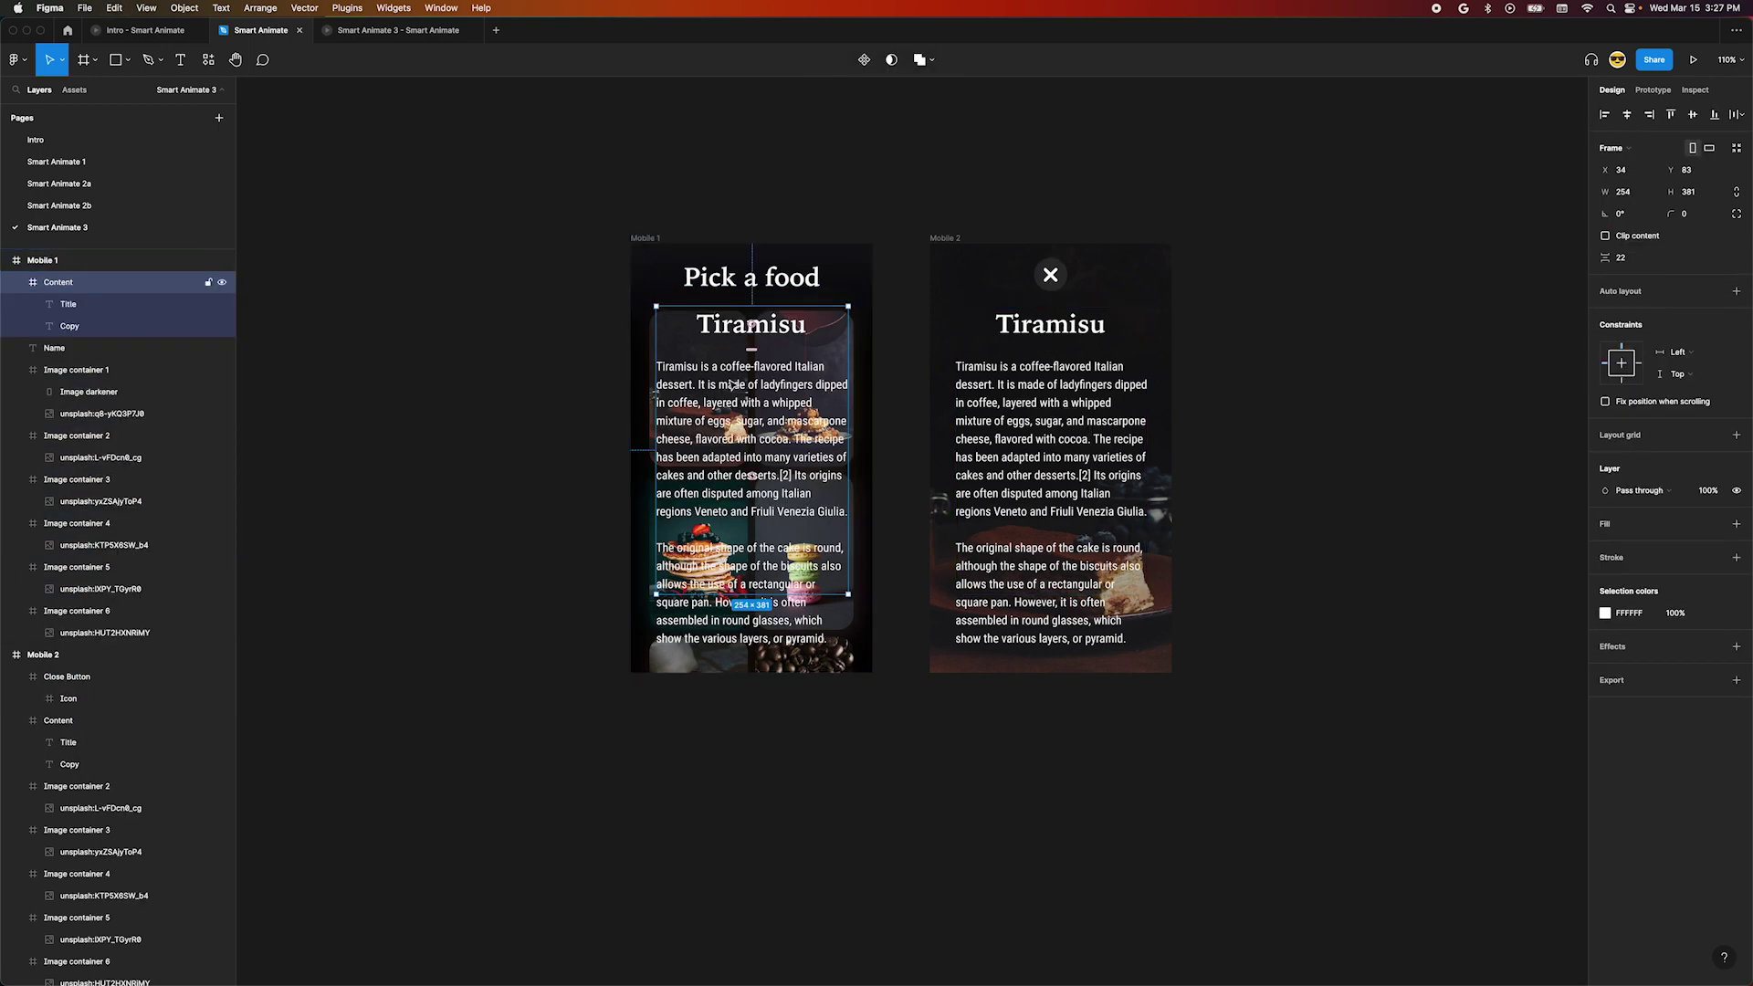
drag(734, 374, 734, 481)
click(1705, 491)
text(0)
key(Return)
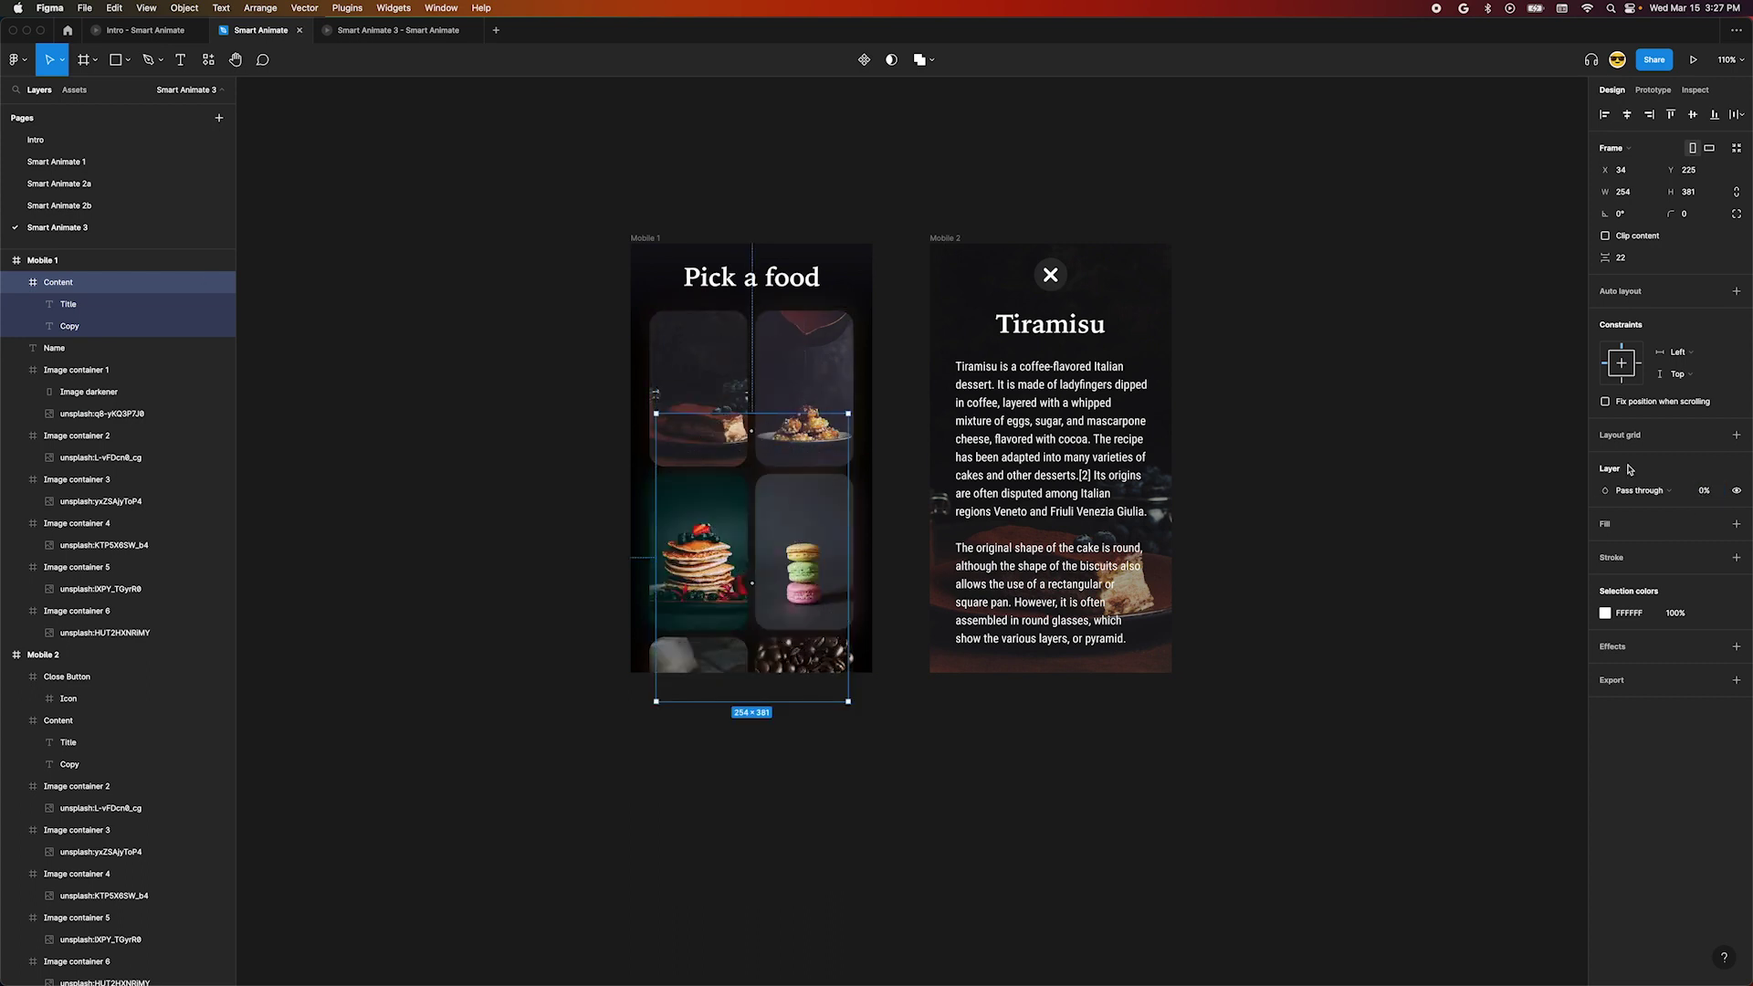
click(426, 33)
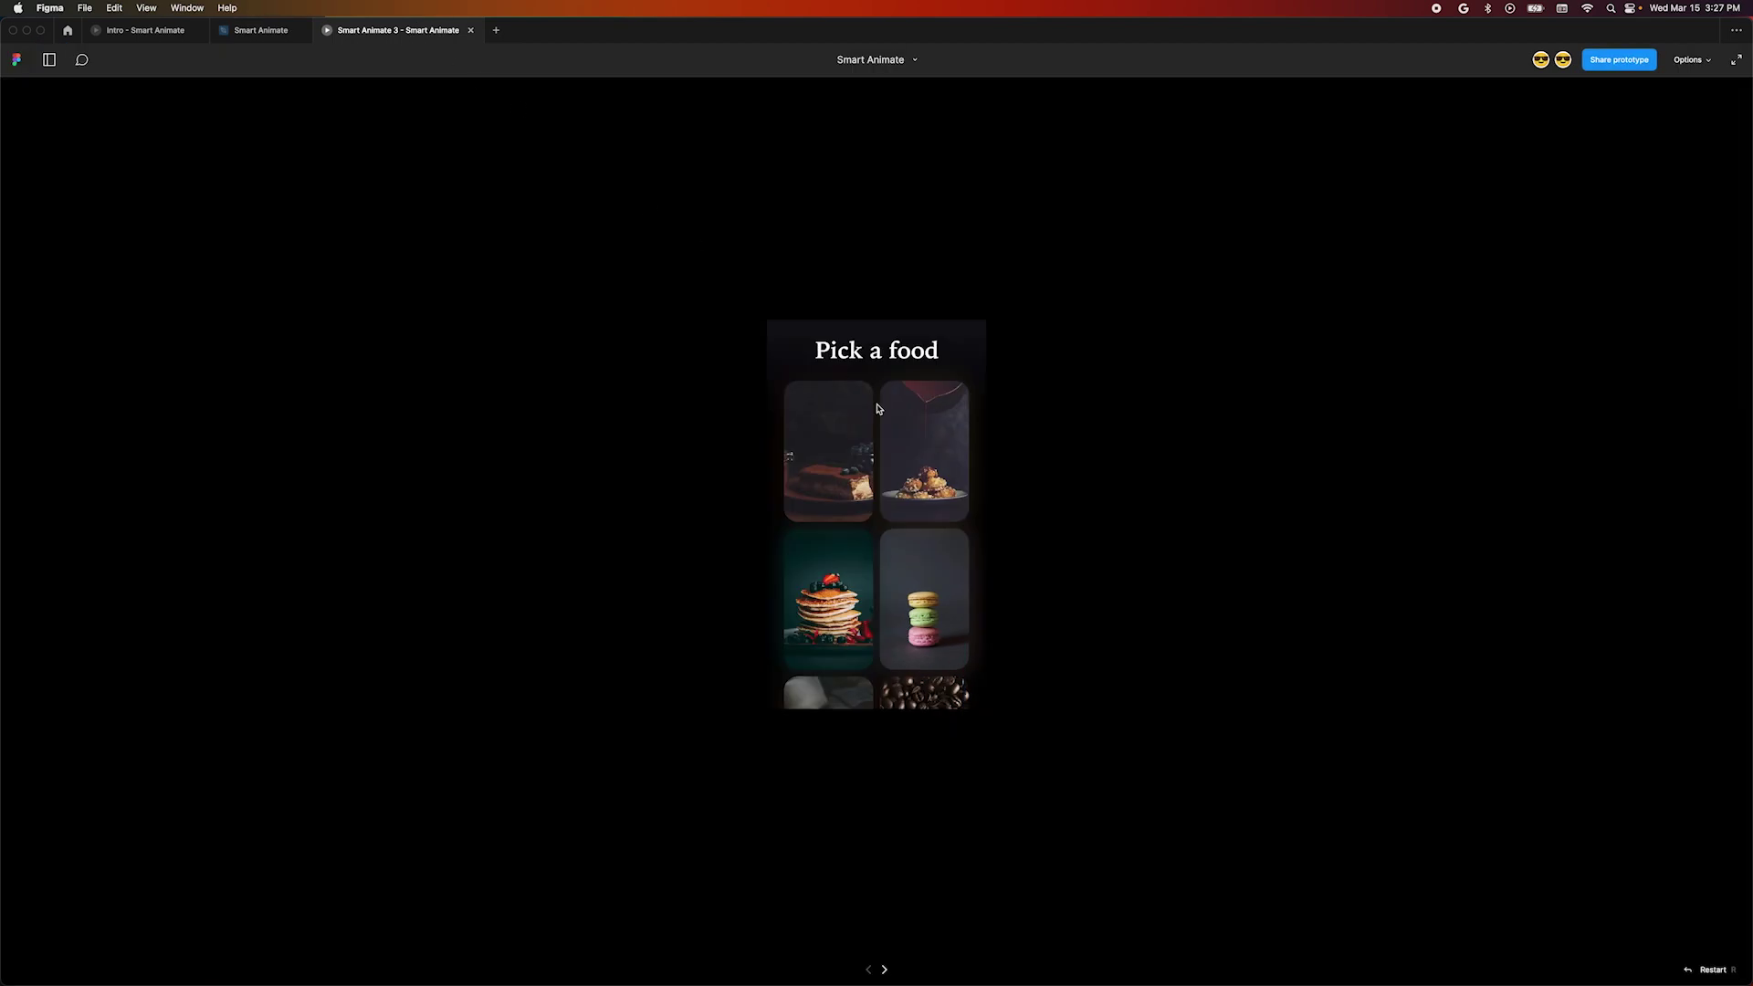
click(824, 470)
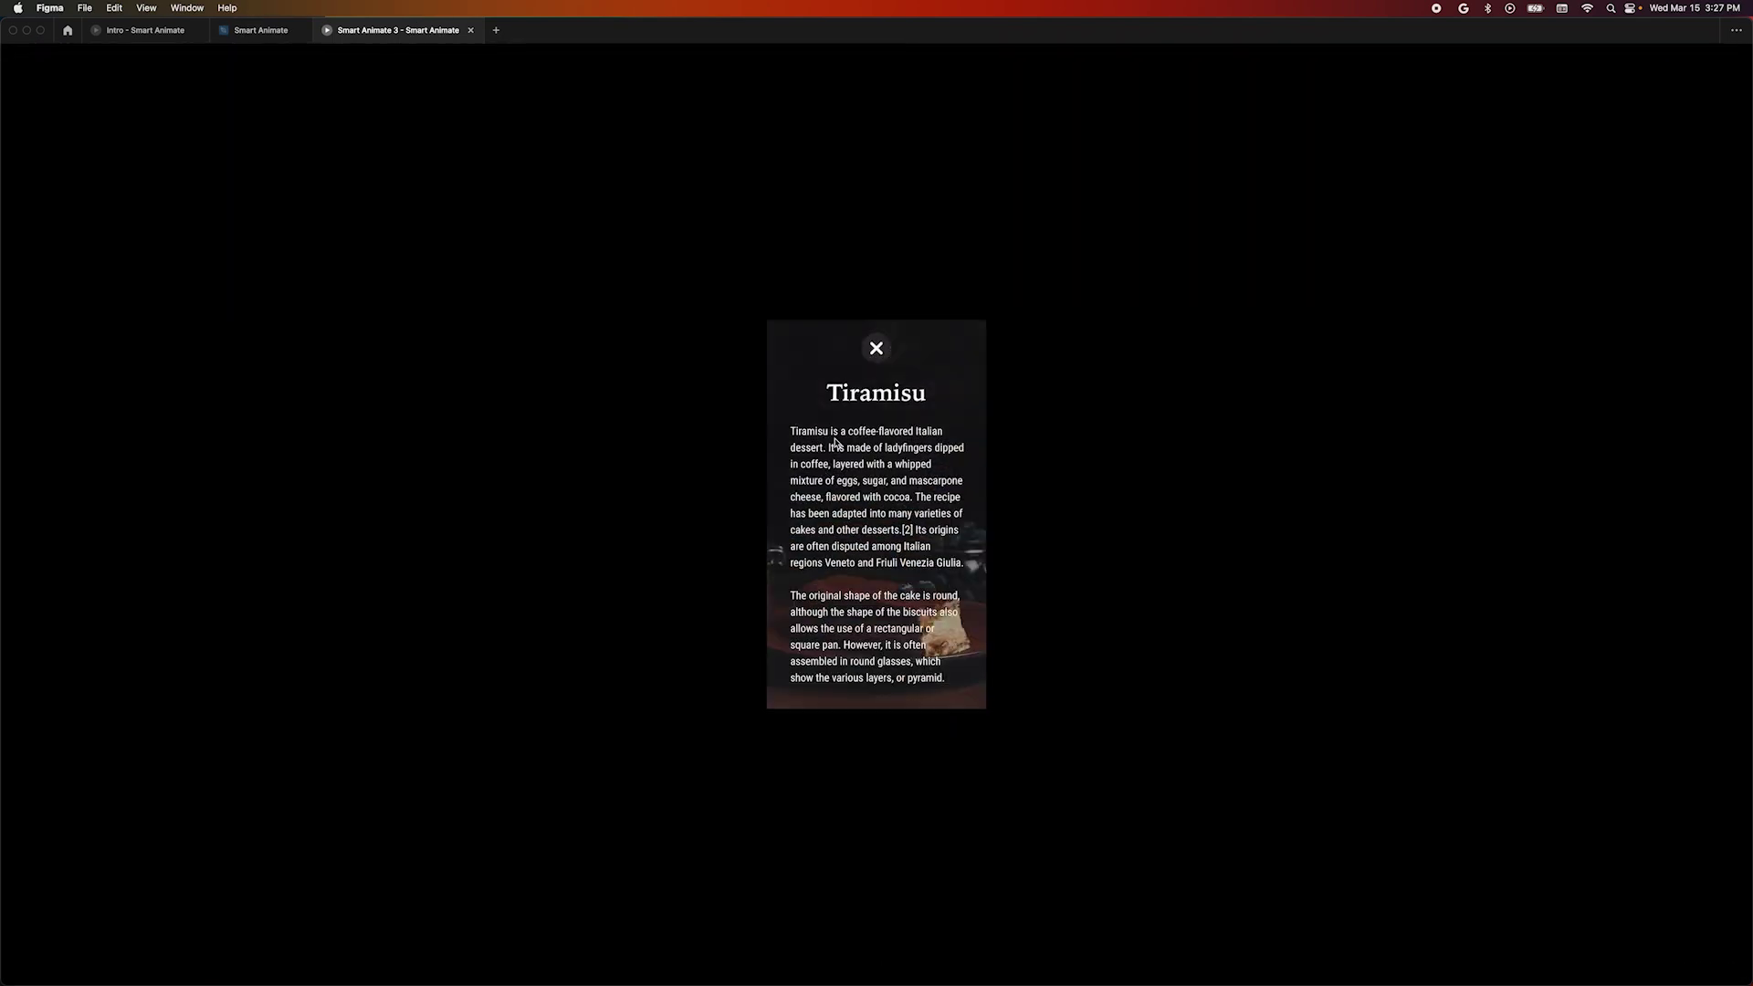
click(876, 350)
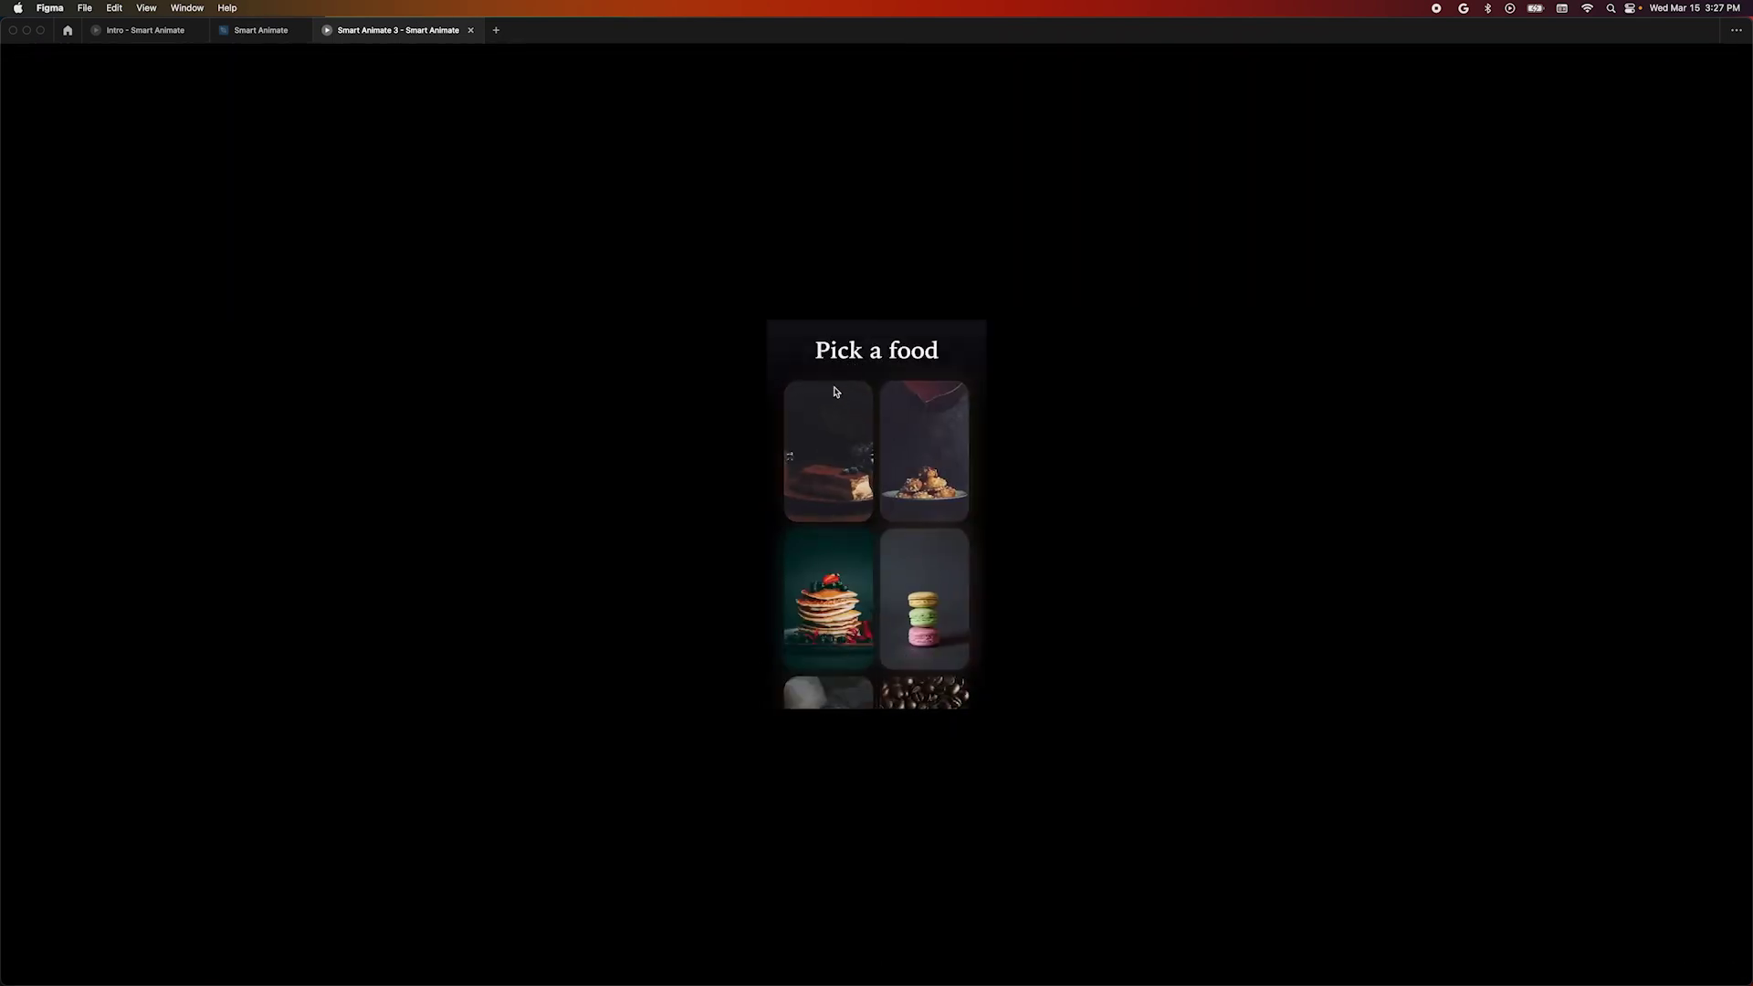
click(818, 447)
click(872, 354)
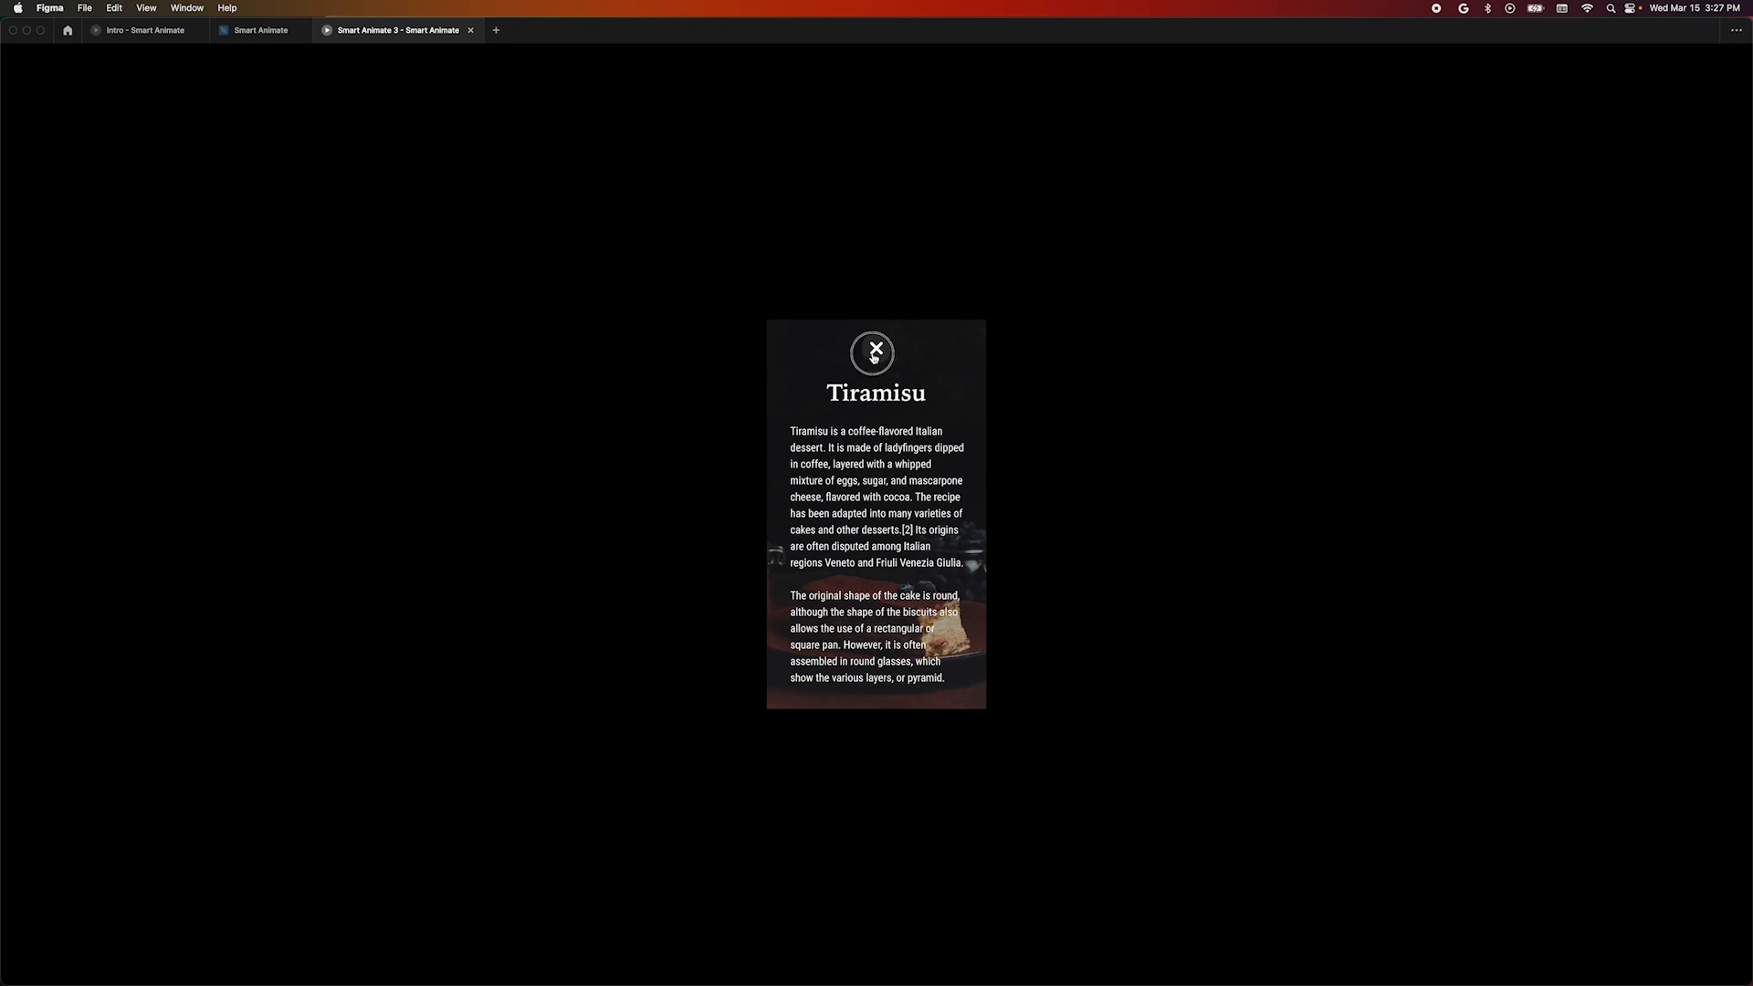
click(260, 30)
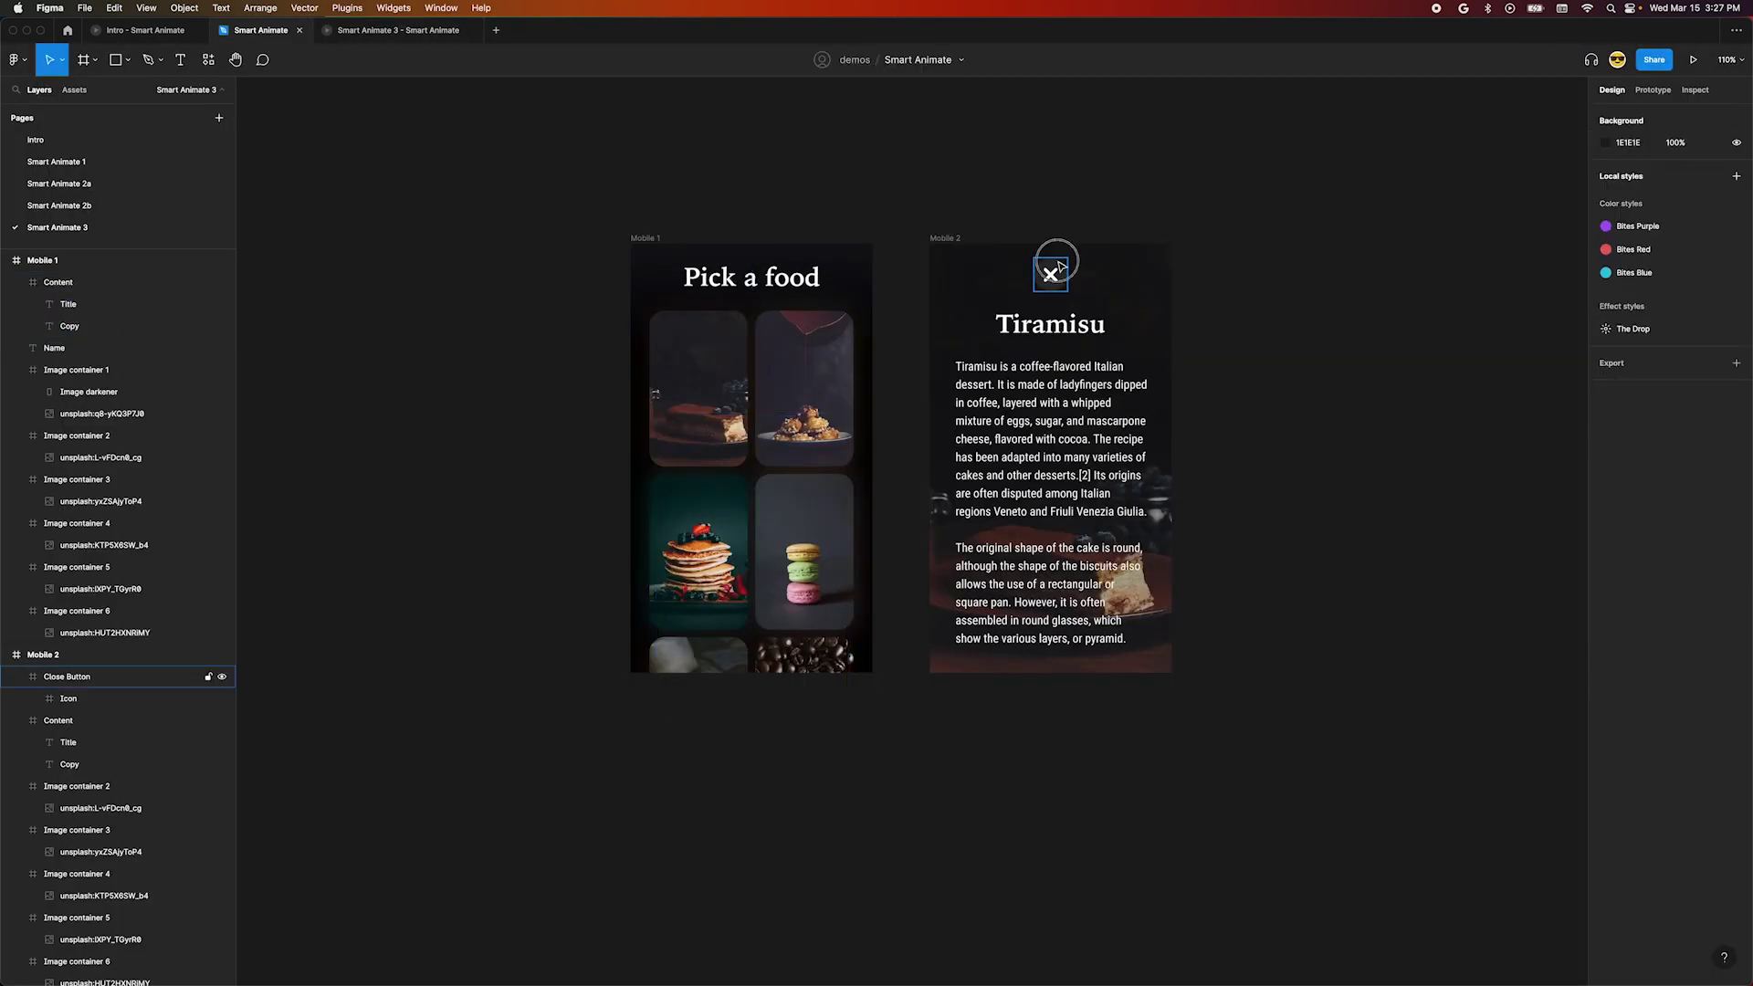
Paste the Close Button into Mobile 1 rotated 90° at Y −7, then play the prototype
click(1050, 274)
click(648, 239)
key(super+v)
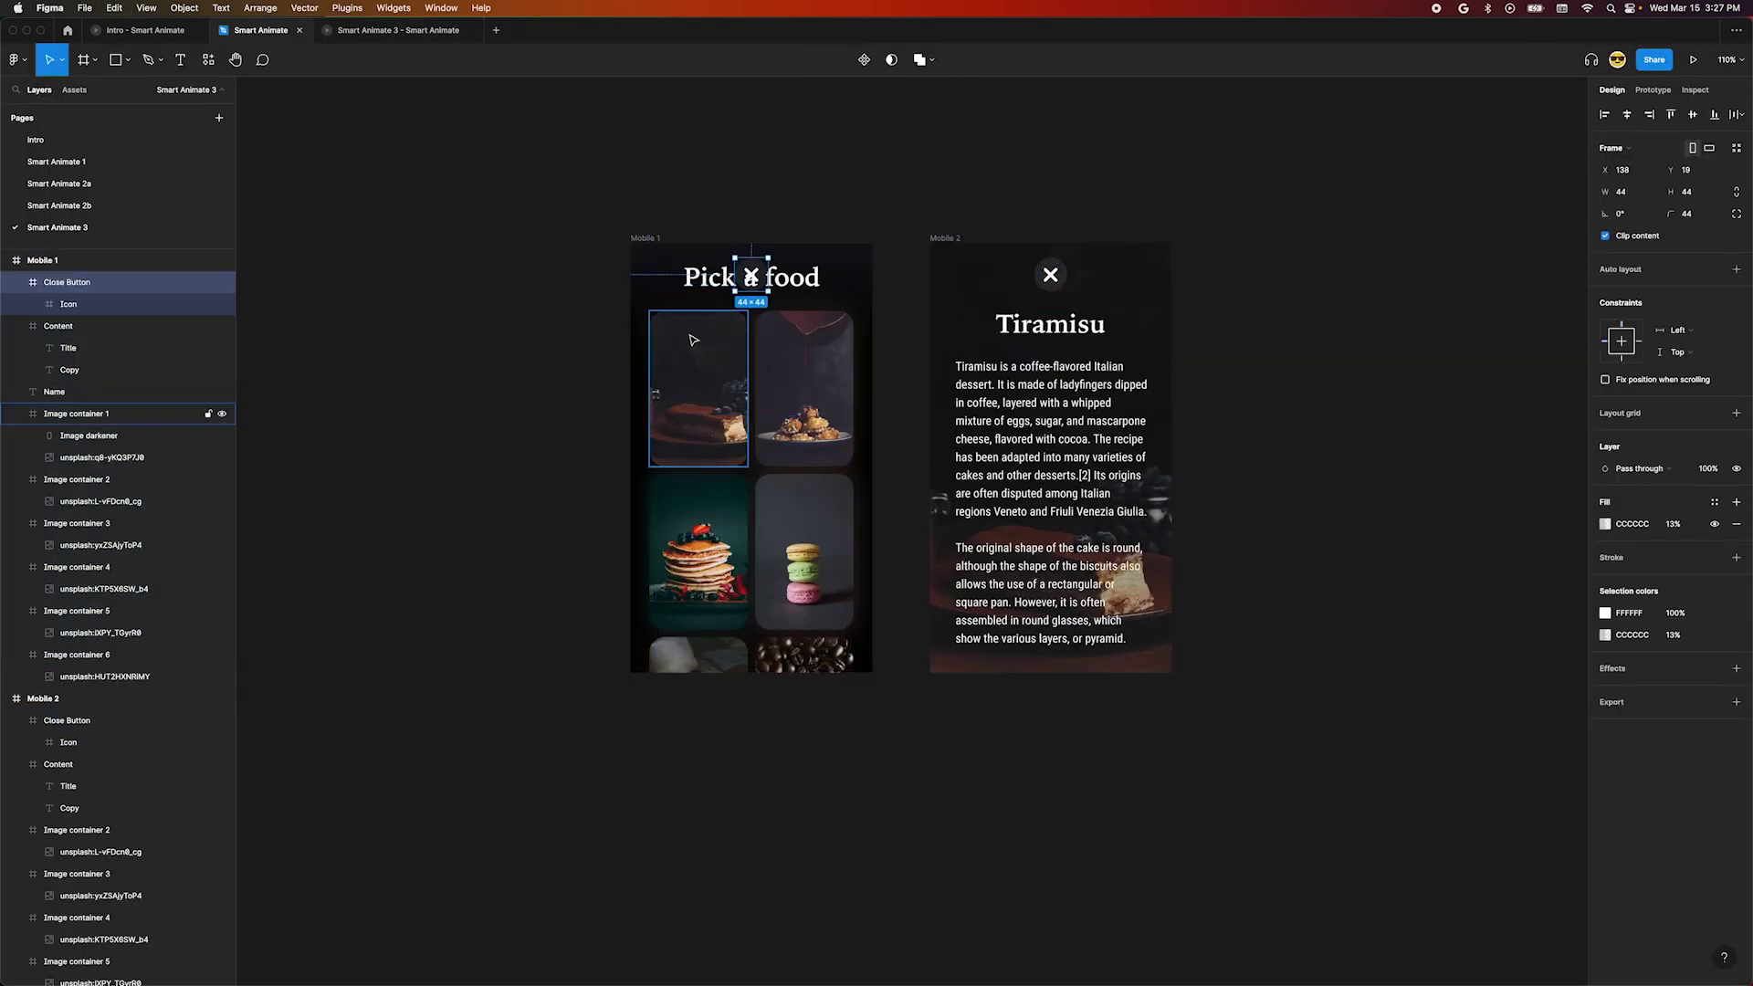
drag(776, 302, 794, 231)
key(shift+Up)
key(shift+Up)
key(shift+Up)
key(shift+Up)
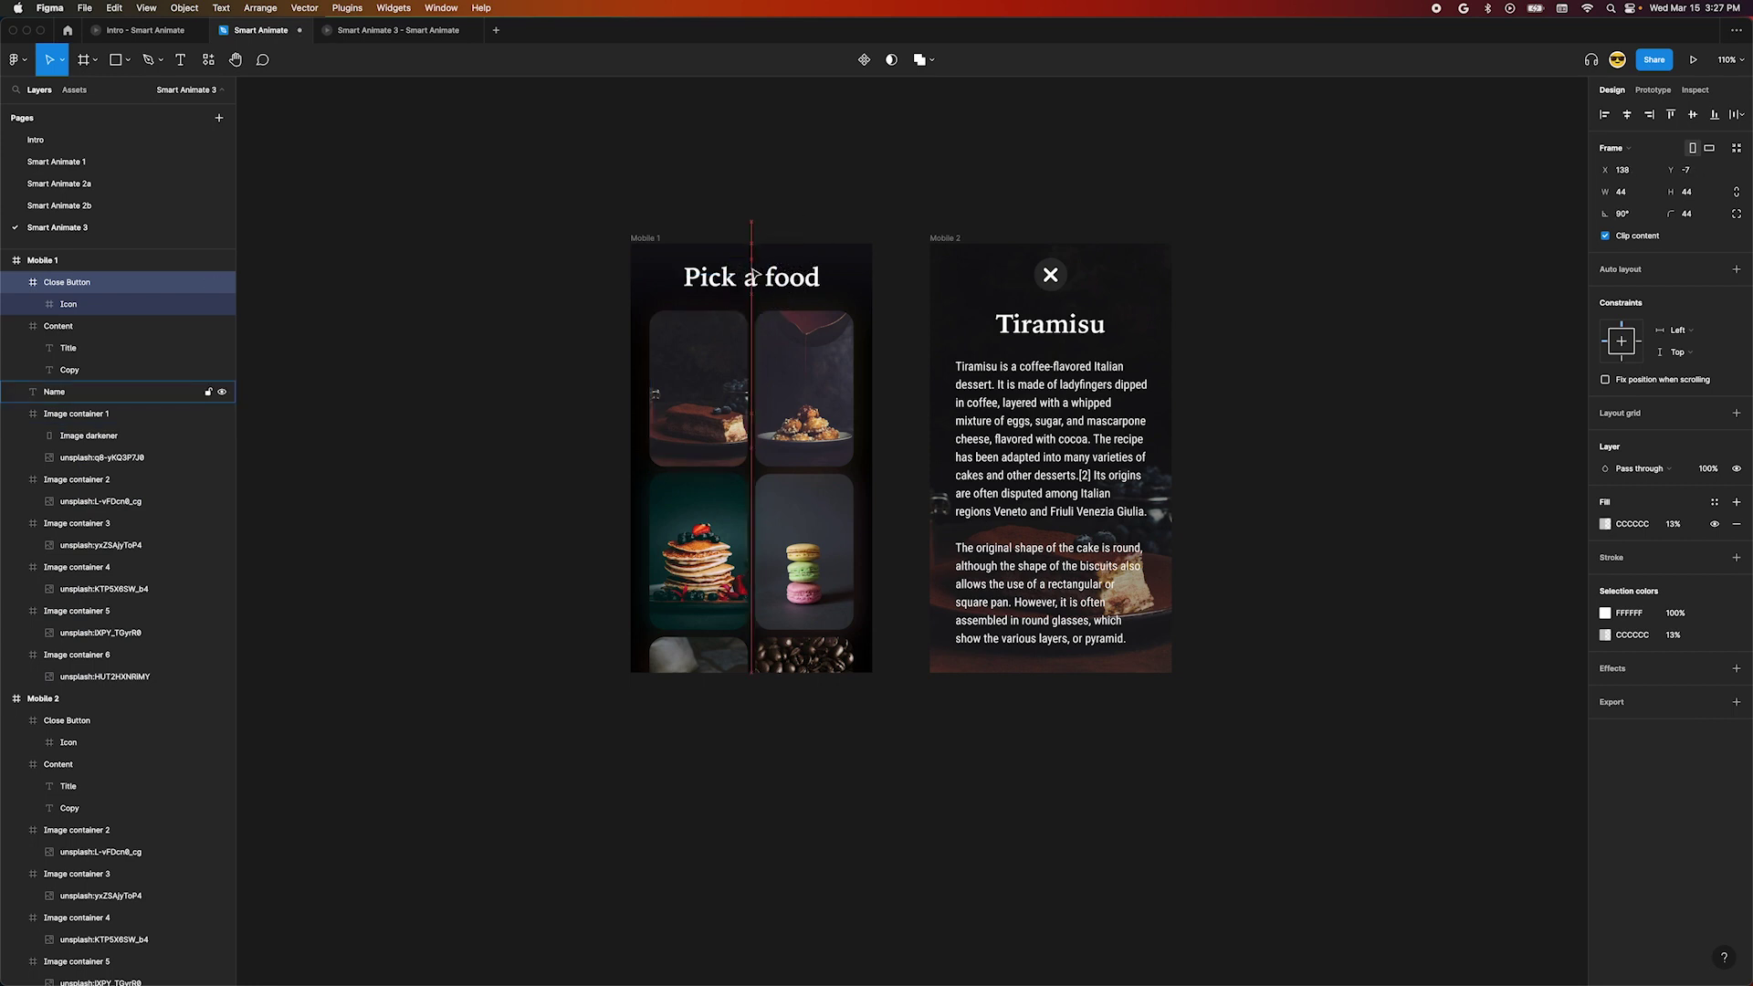
key(alt+super+Return)
Open the Tiramisu card, close it back to Pick a food, and reopen it to watch the rotating close button
click(849, 463)
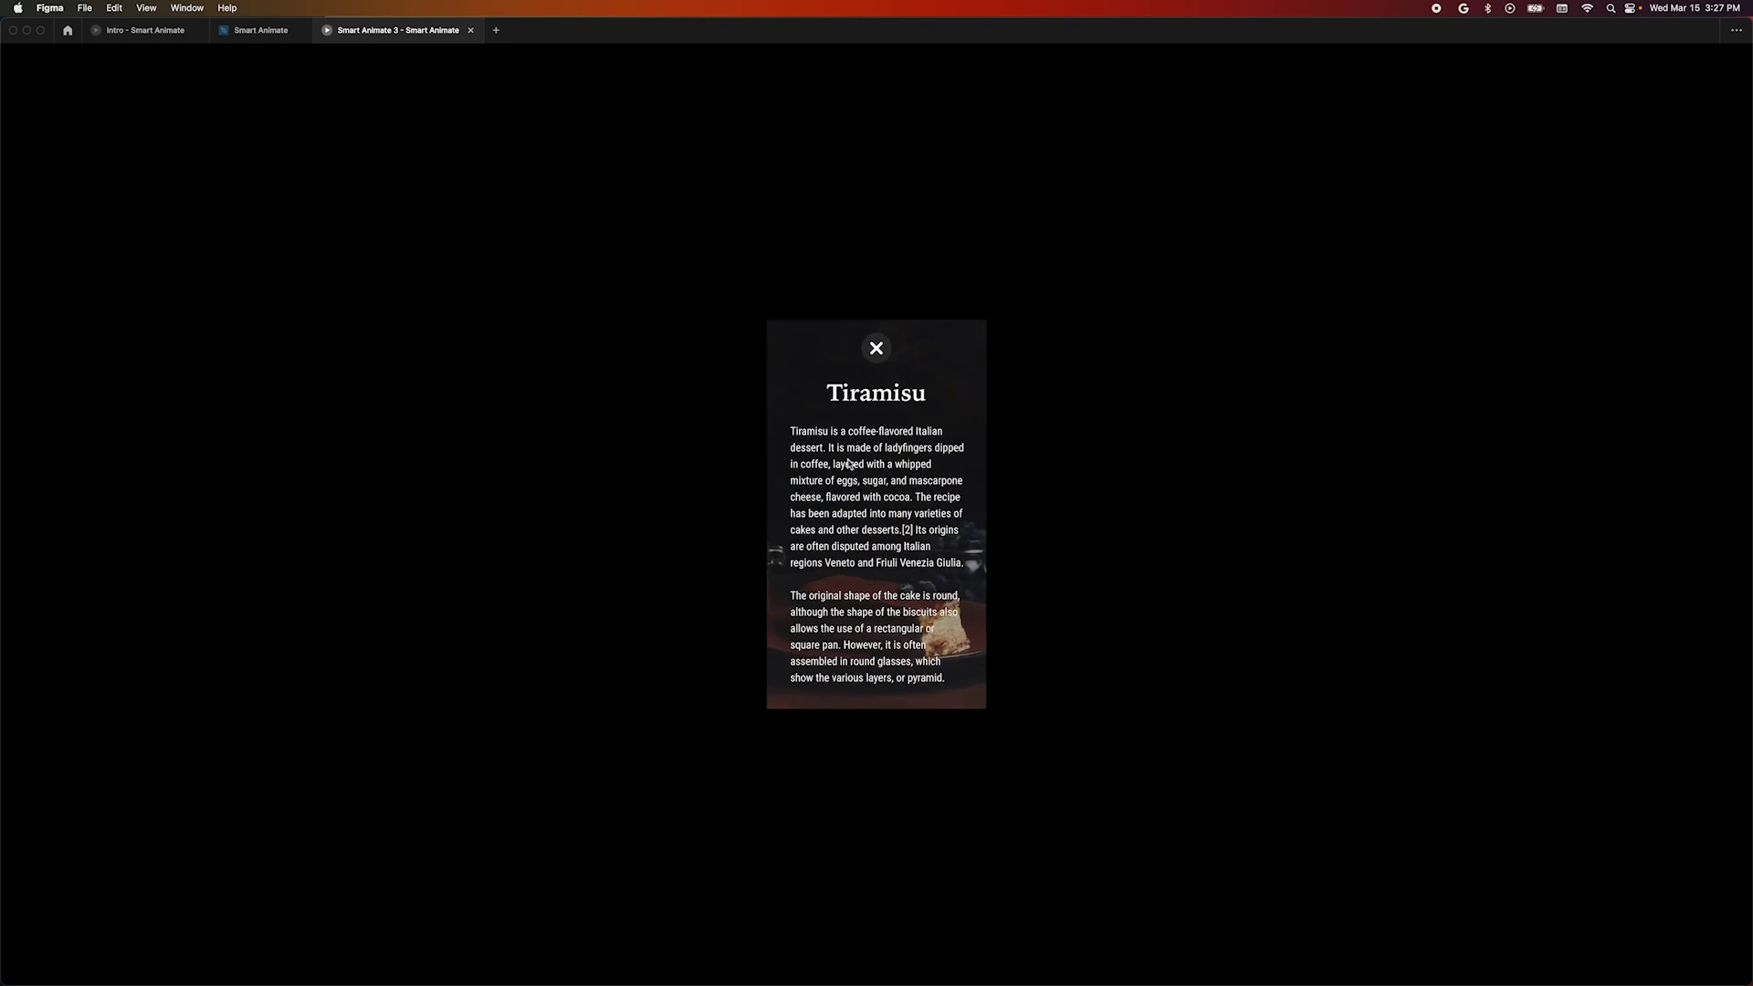
click(876, 355)
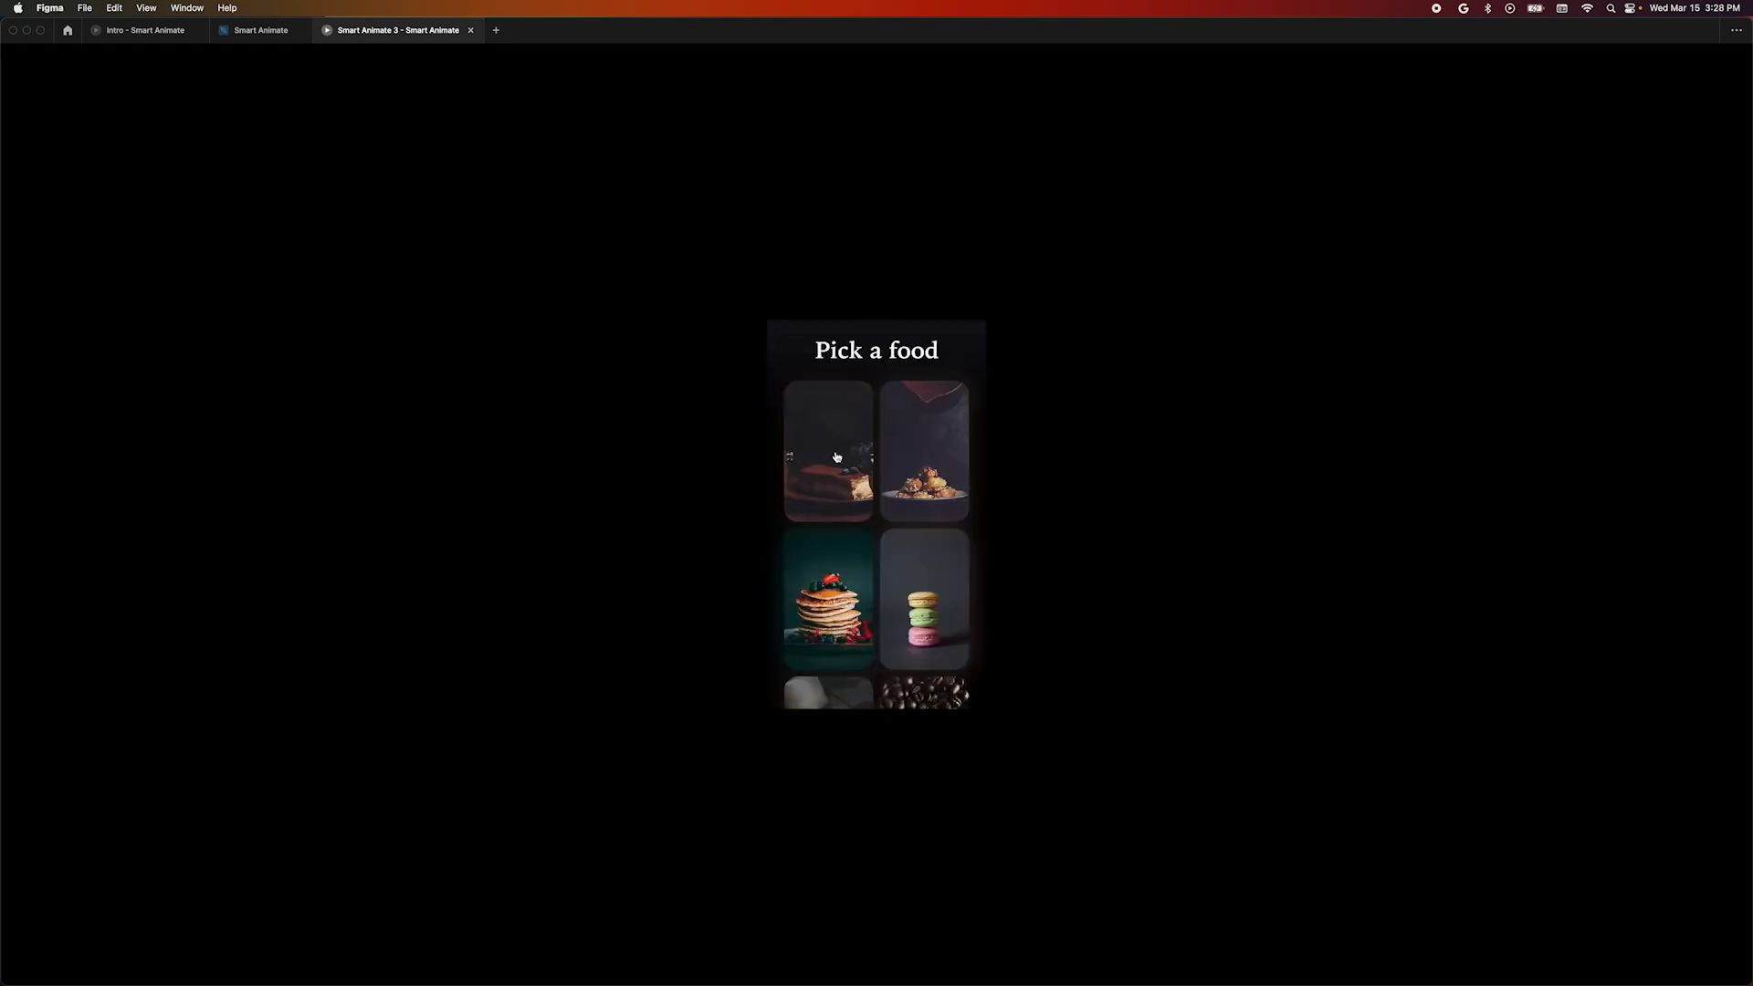
click(836, 457)
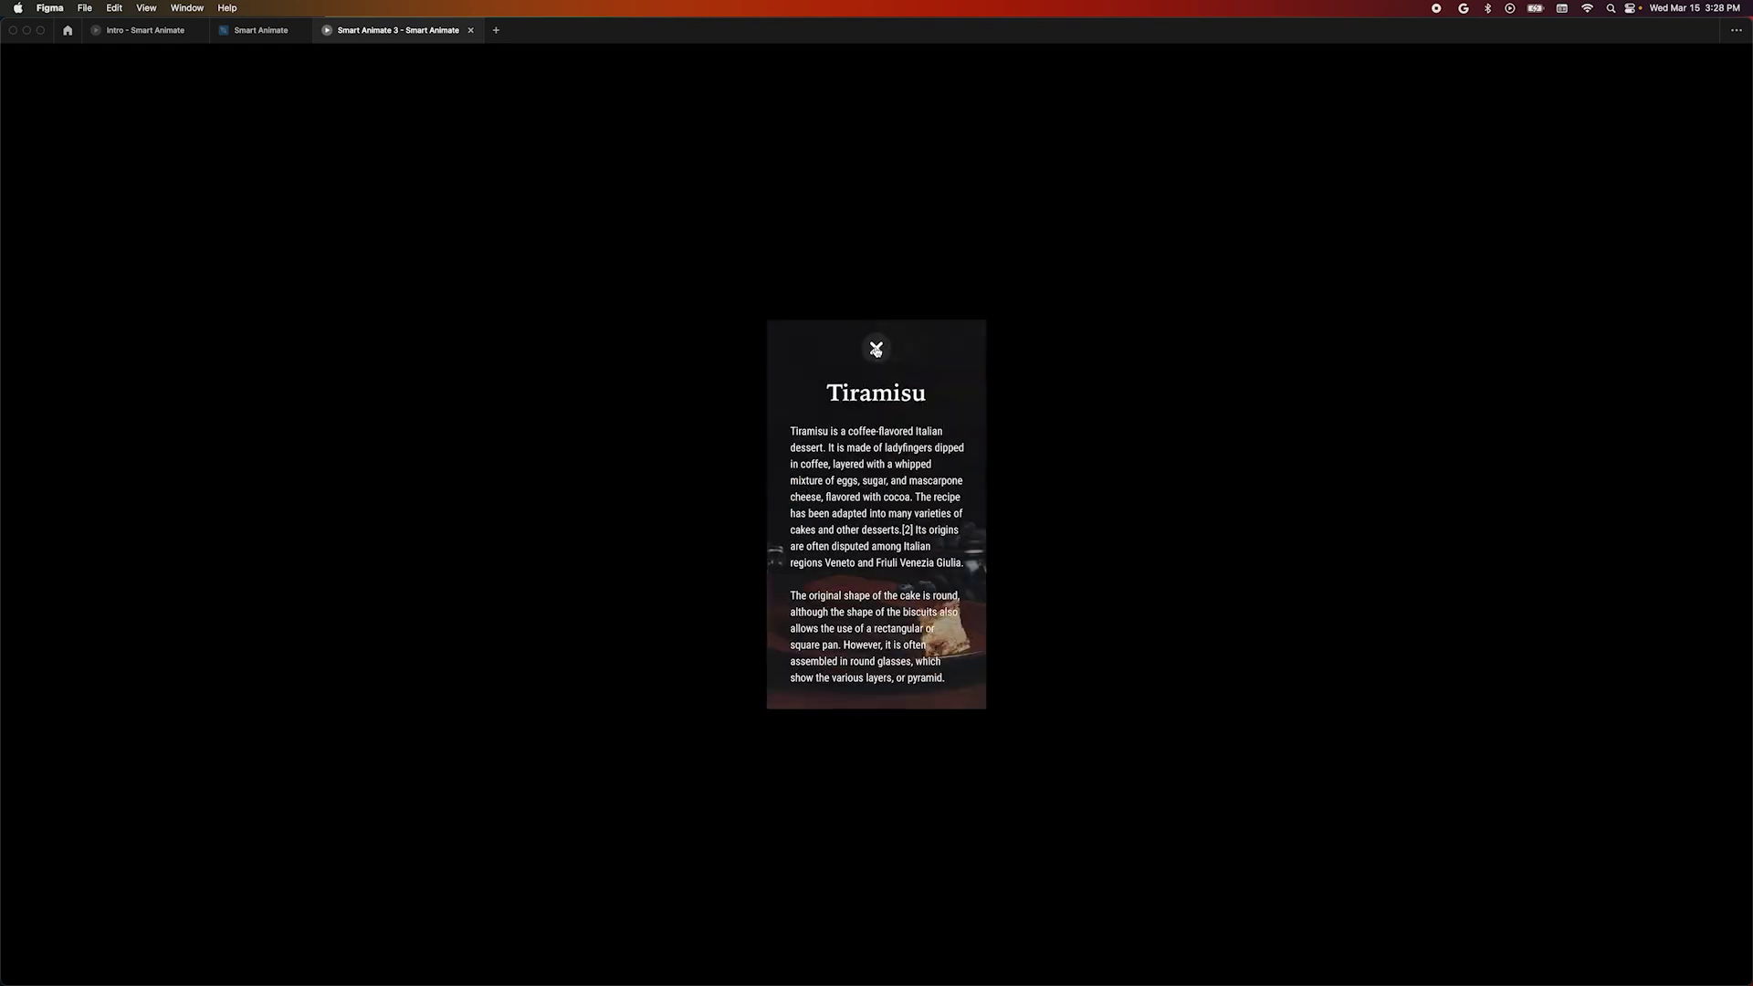